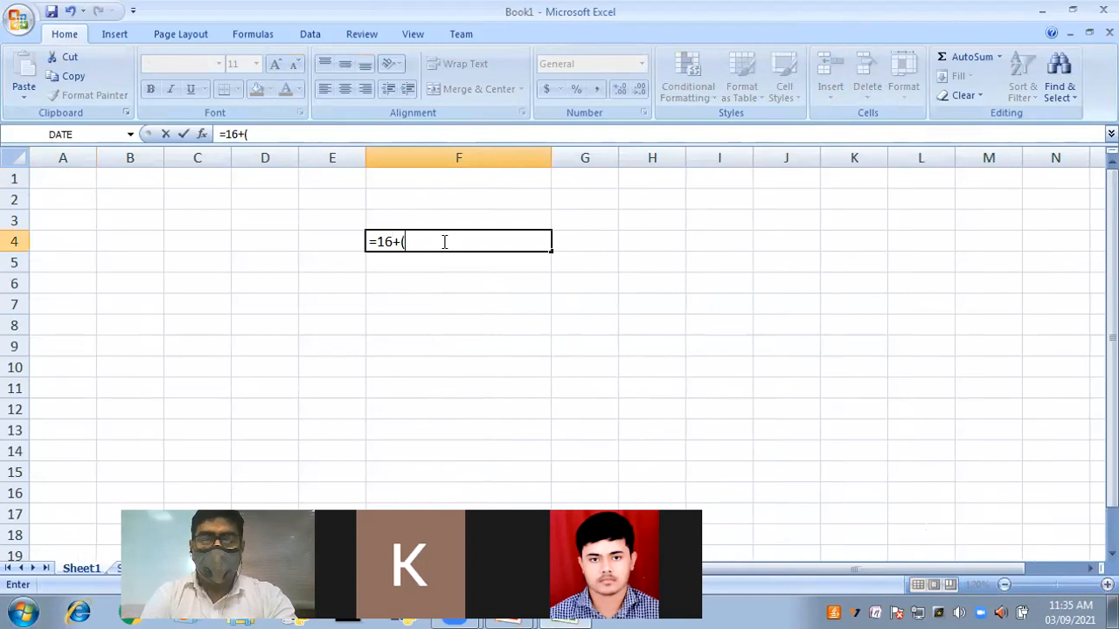
# Step: Complete the formula in cell F4 as =16+(4+8)^2*4/8-7, and narrow column F to fit closer to its result
pyautogui.write('4')
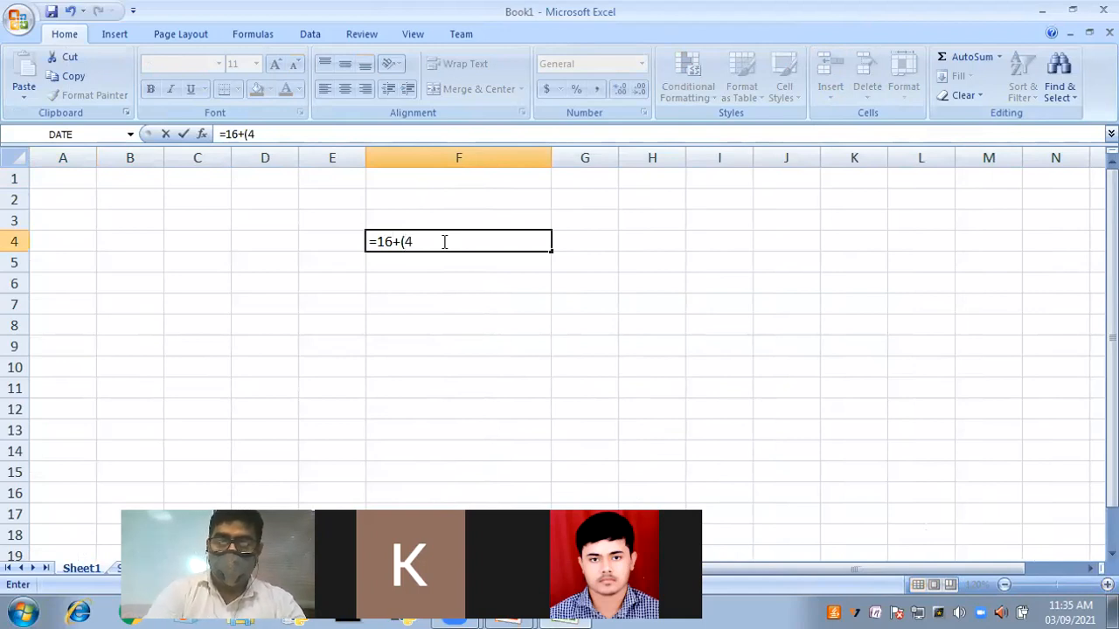
pyautogui.write('+')
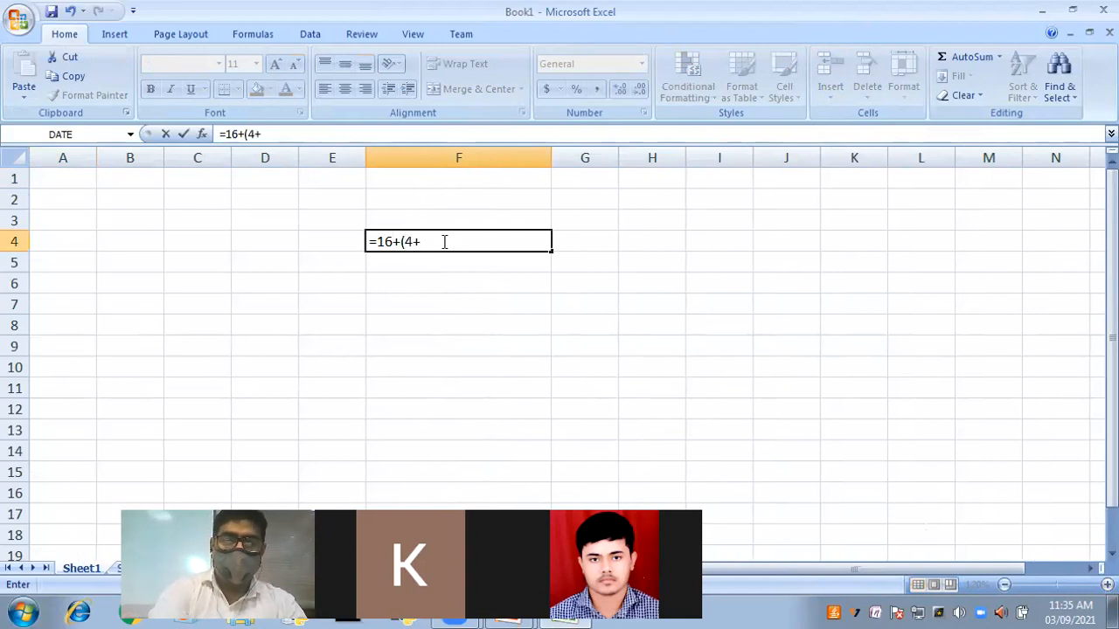
pyautogui.write('8')
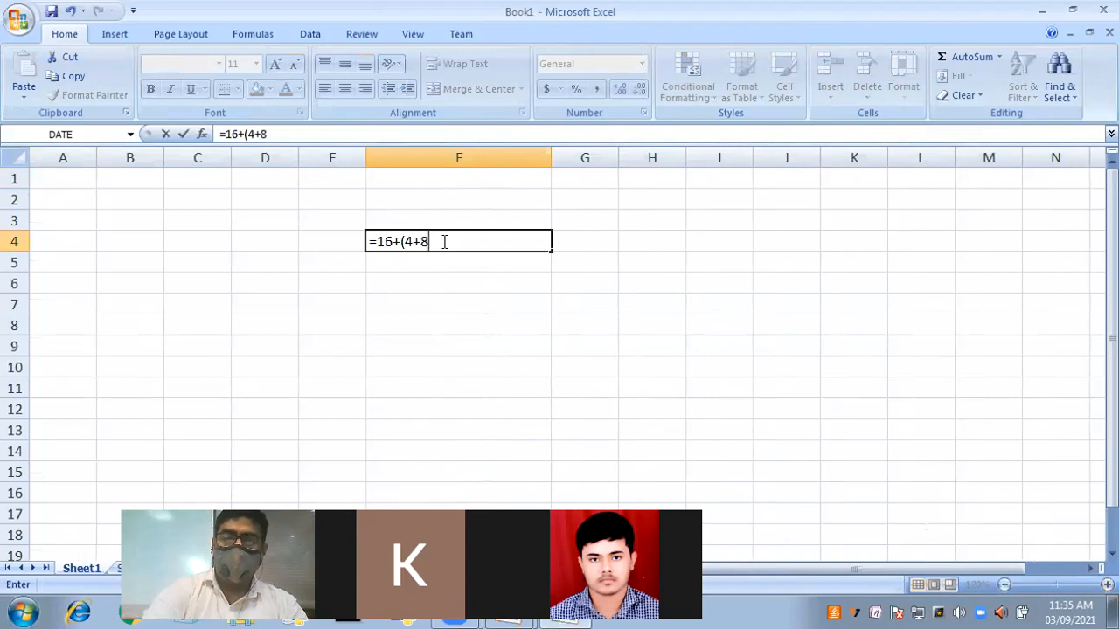
pyautogui.write(')')
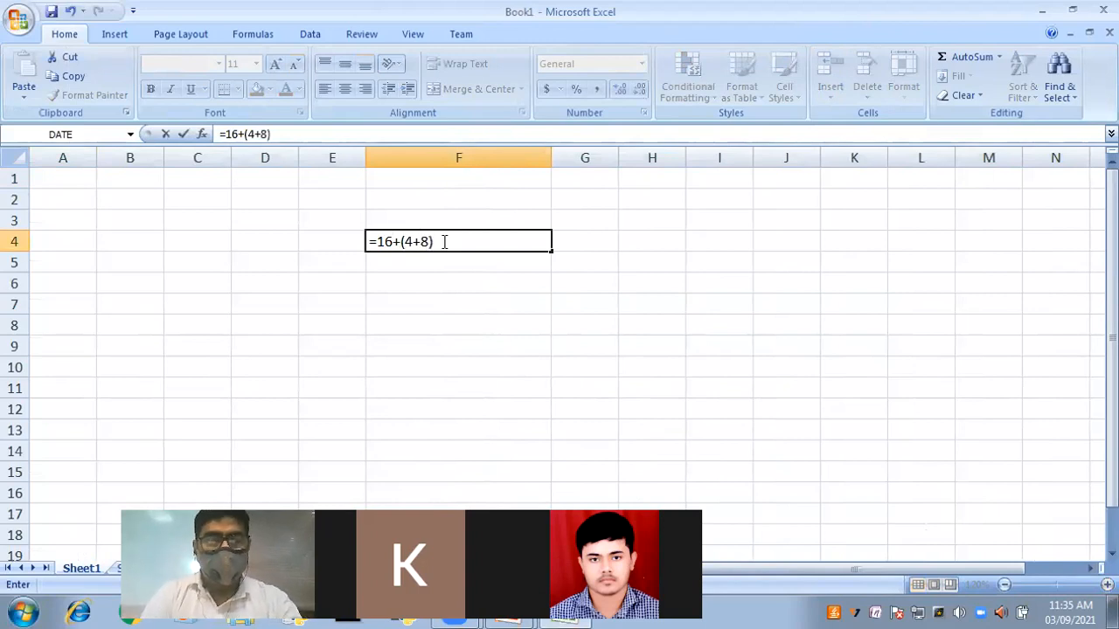
pyautogui.write('^')
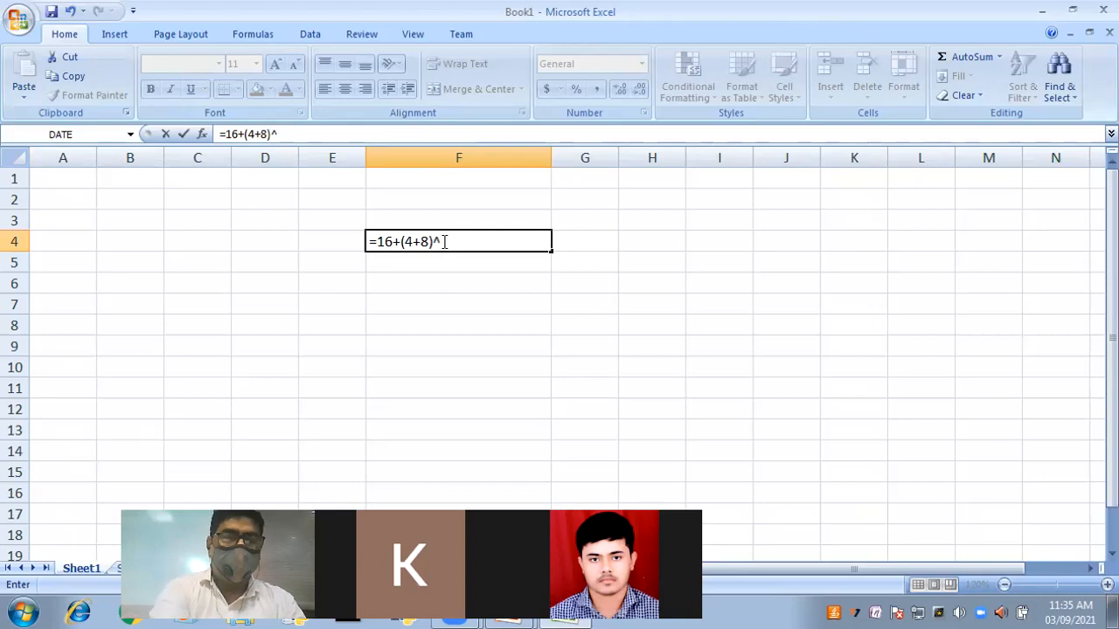
pyautogui.write('2')
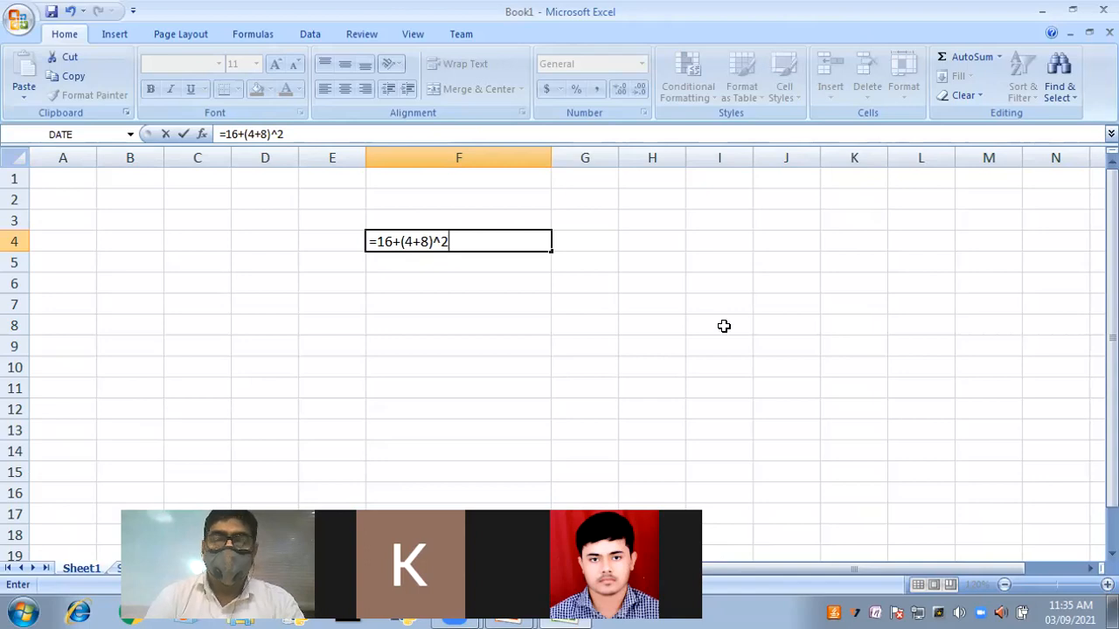
pyautogui.write('*4')
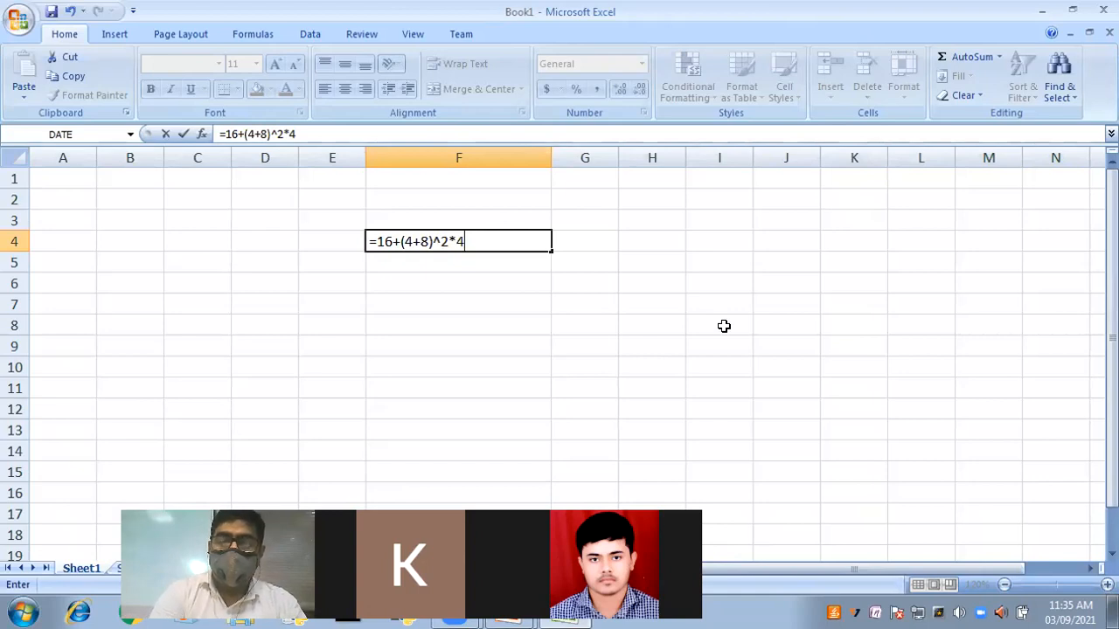
pyautogui.write('/8-7')
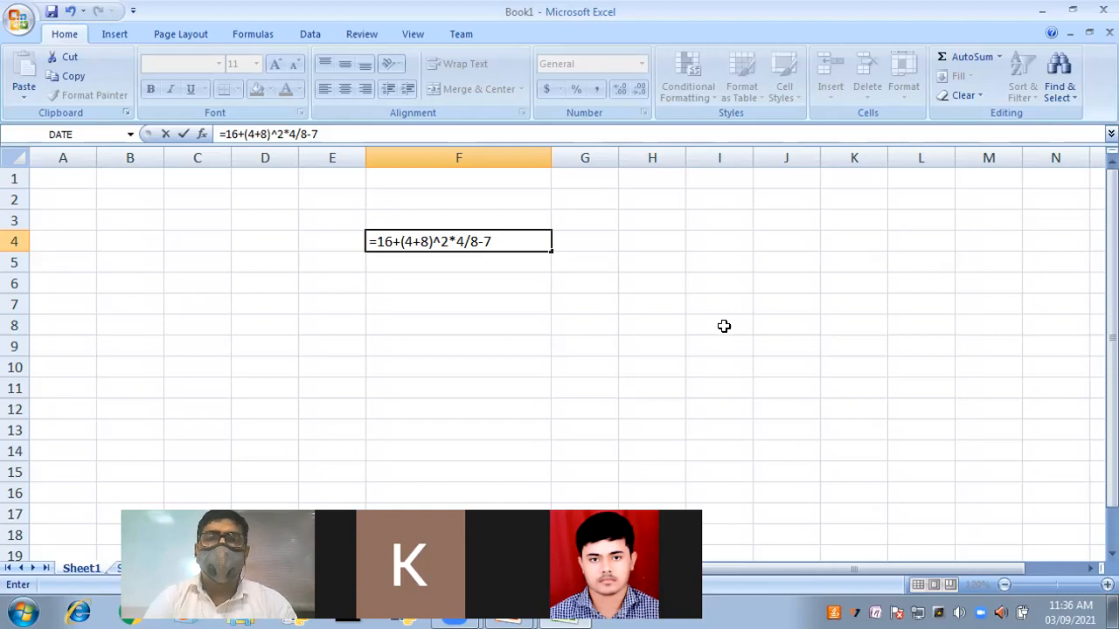
pyautogui.press('Return')
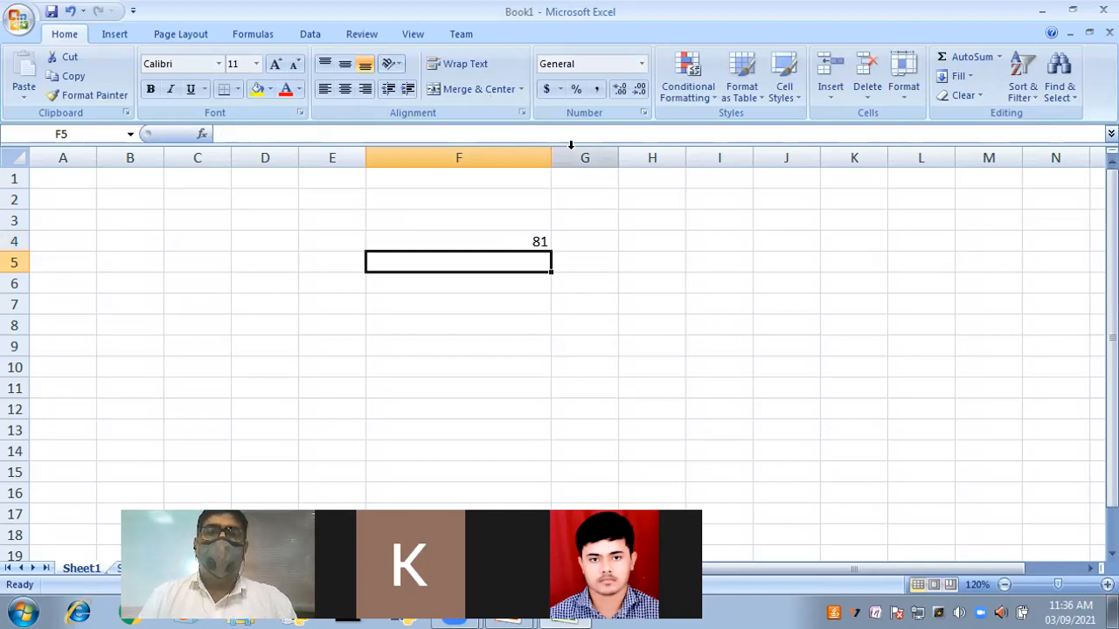
pyautogui.moveTo(550, 156); pyautogui.dragTo(469, 155)
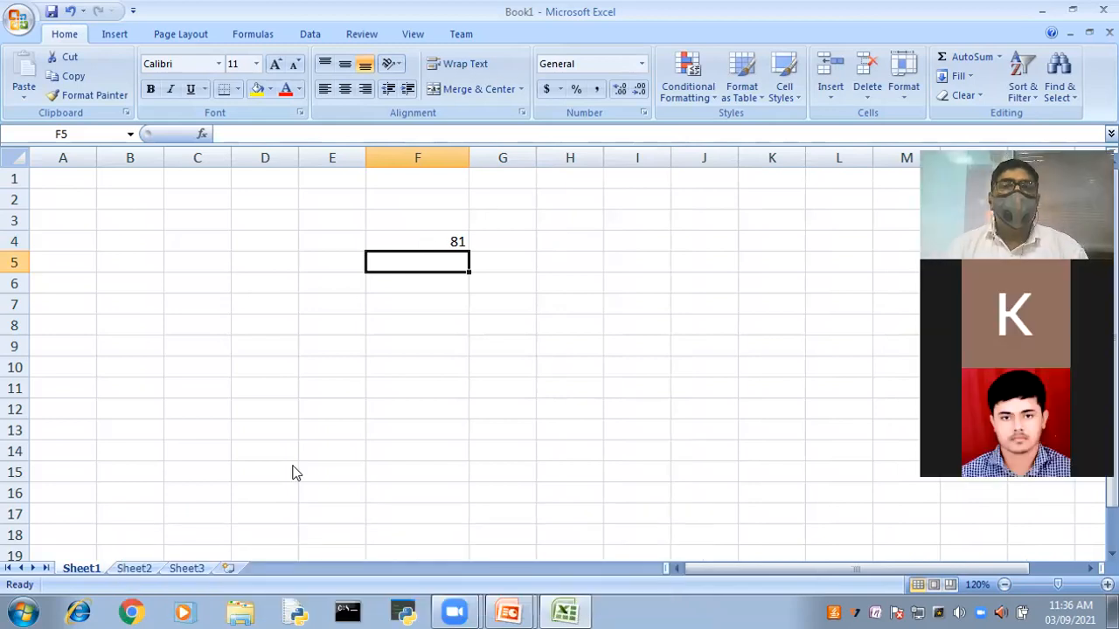
pyautogui.click(422, 237)
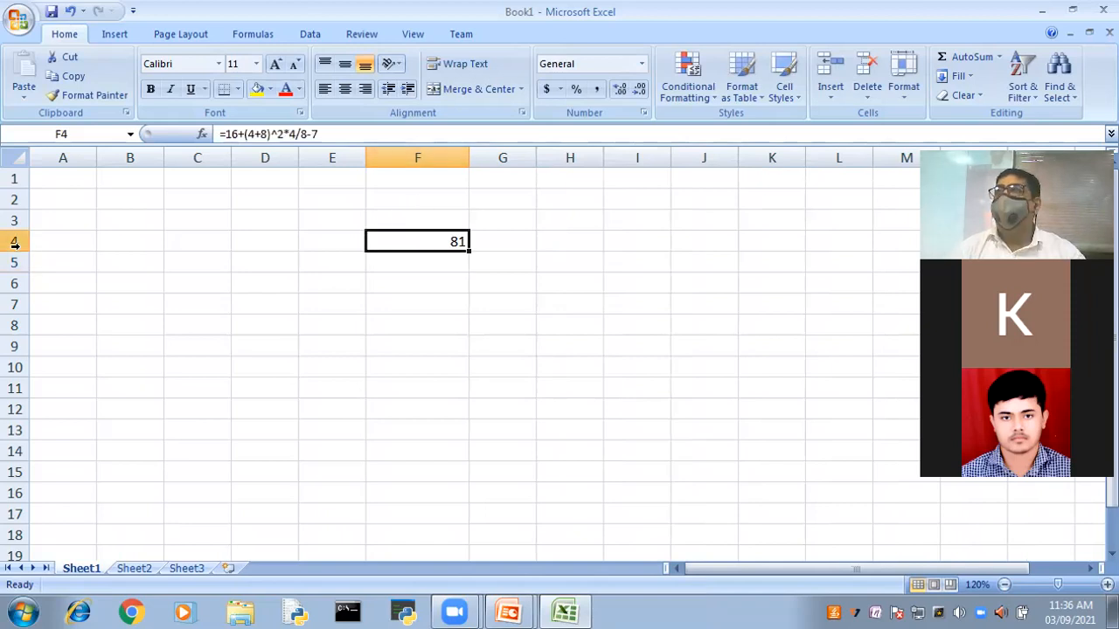
# Step: On Sheet2, widen column A to 19.71 and enter Sheet1!f4 in cell A6
pyautogui.click(133, 568)
pyautogui.moveTo(79, 154); pyautogui.dragTo(146, 155)
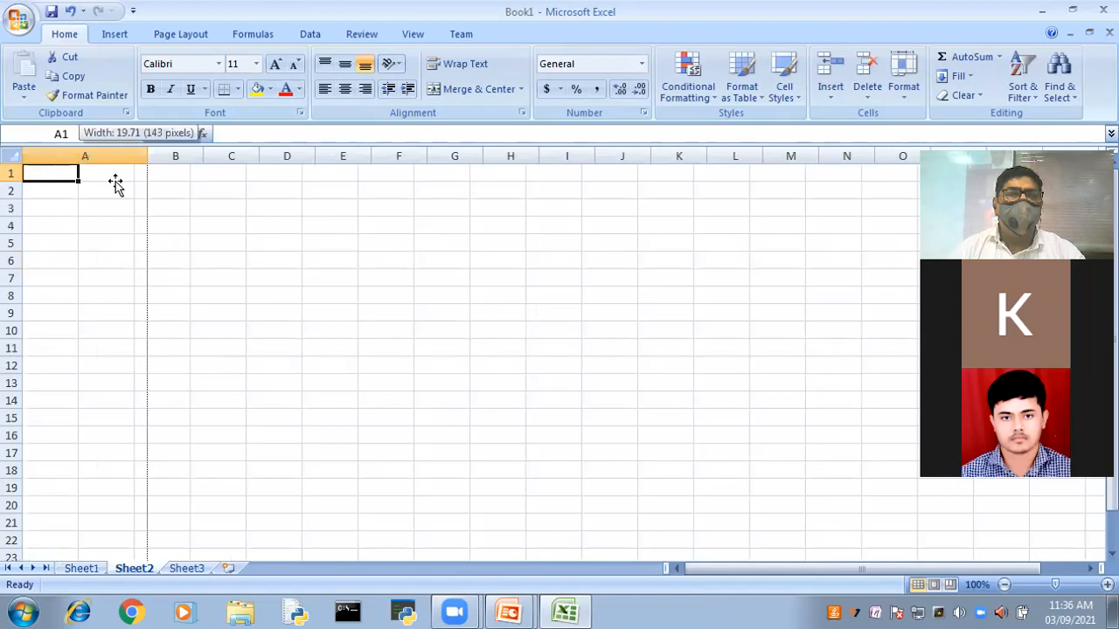
pyautogui.click(66, 259)
pyautogui.moveTo(565, 612)
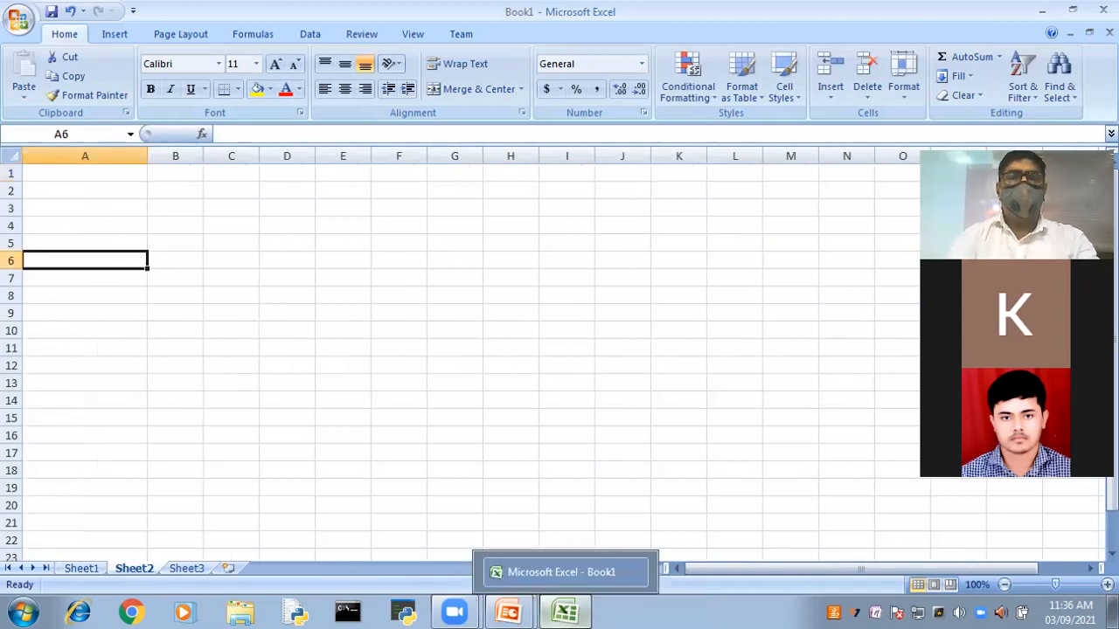
pyautogui.write('Sh')
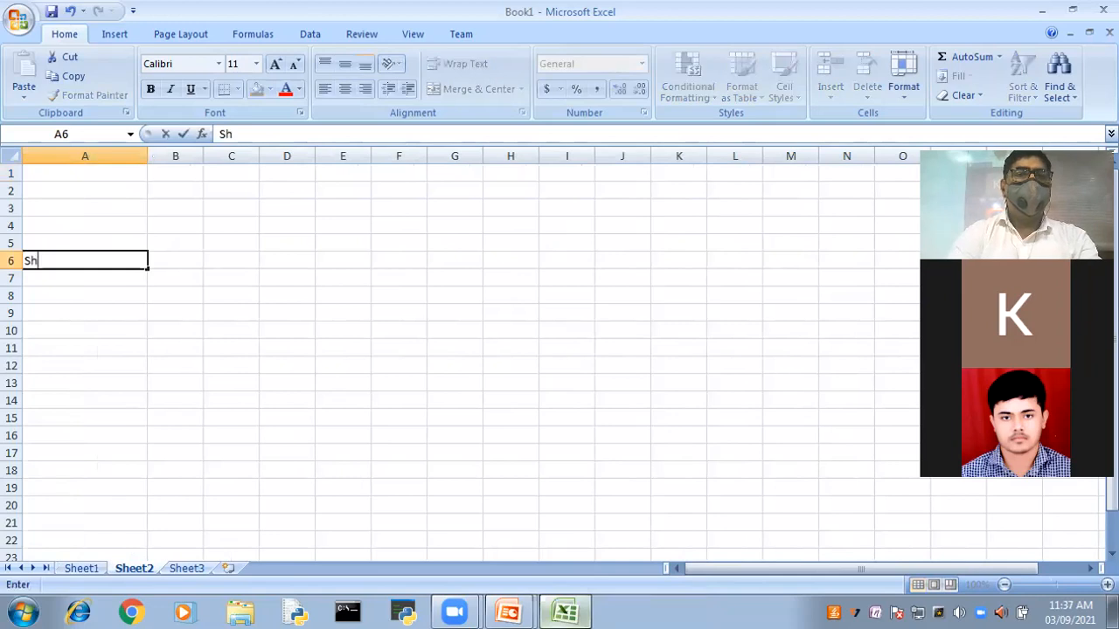
pyautogui.write('eet')
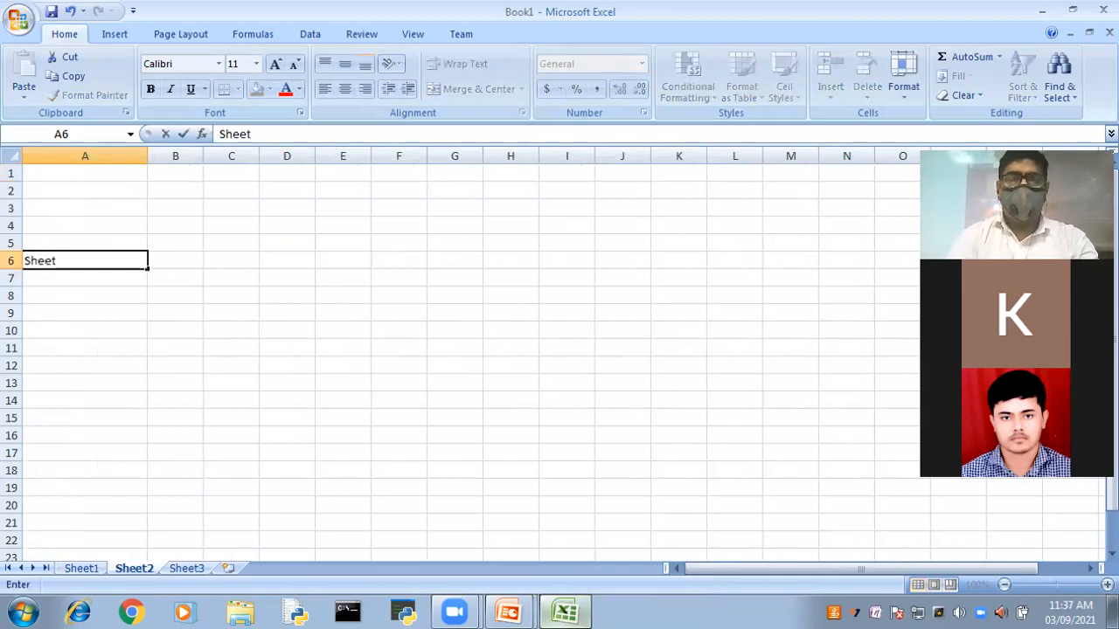
pyautogui.write('1!')
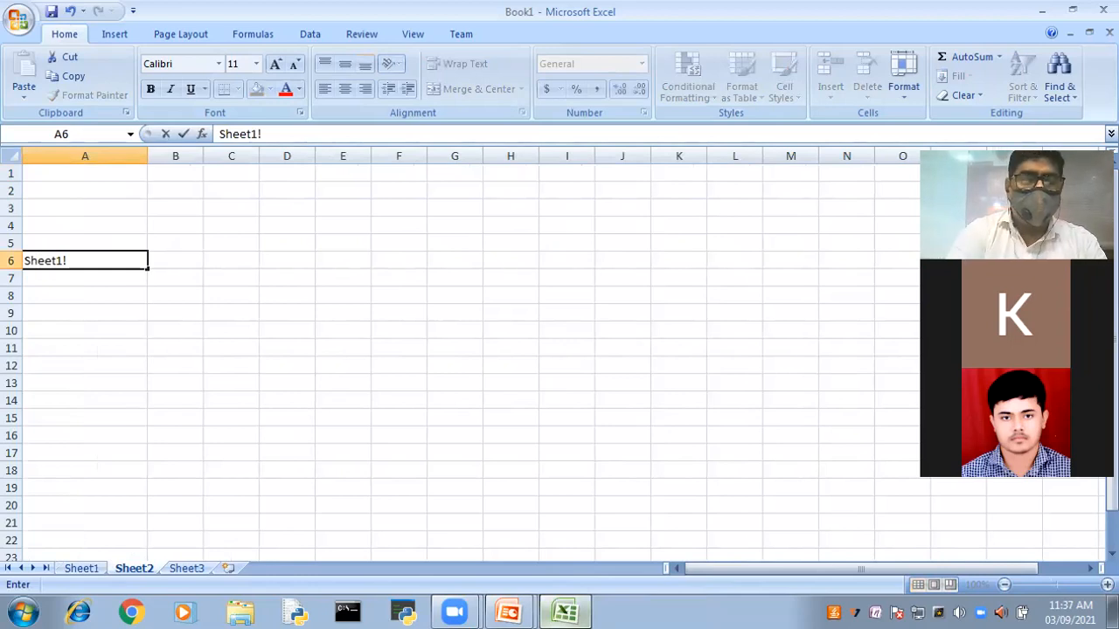
pyautogui.write('f4')
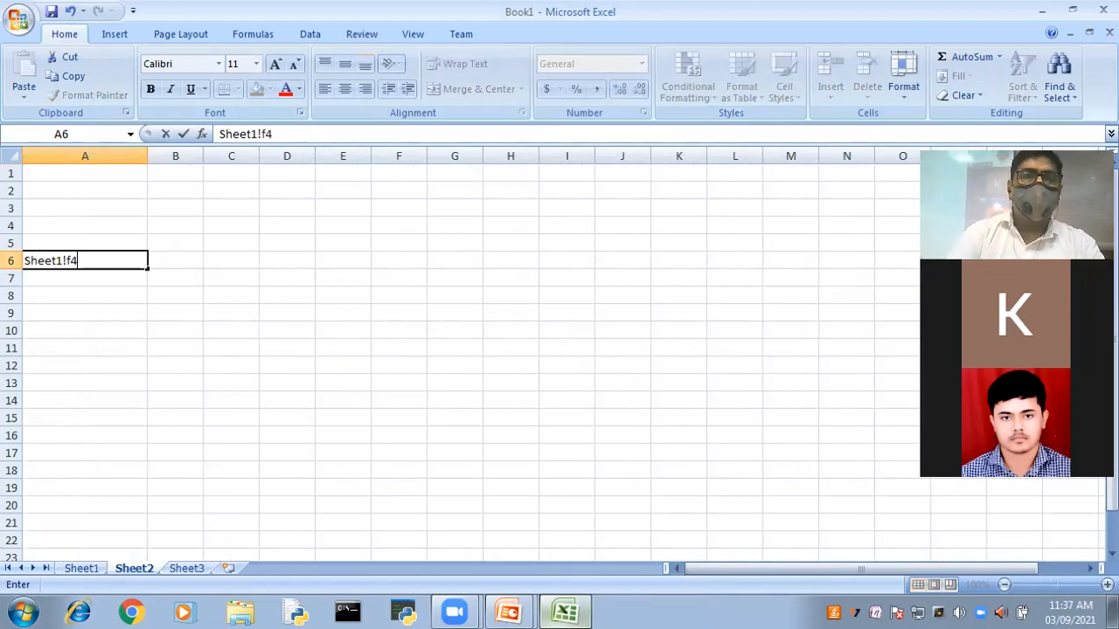
pyautogui.press('Return')
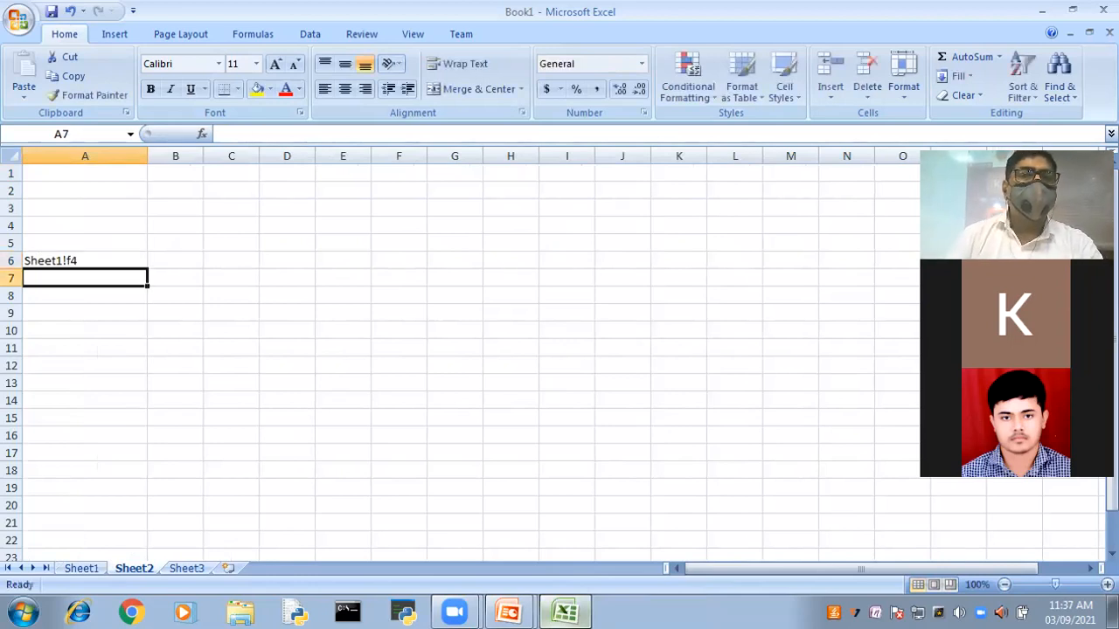
# Step: Turn the entry in Sheet2 cell A6 into a working cross-sheet reference, =Sheet1!F4
pyautogui.click(43, 258)
pyautogui.click(223, 133)
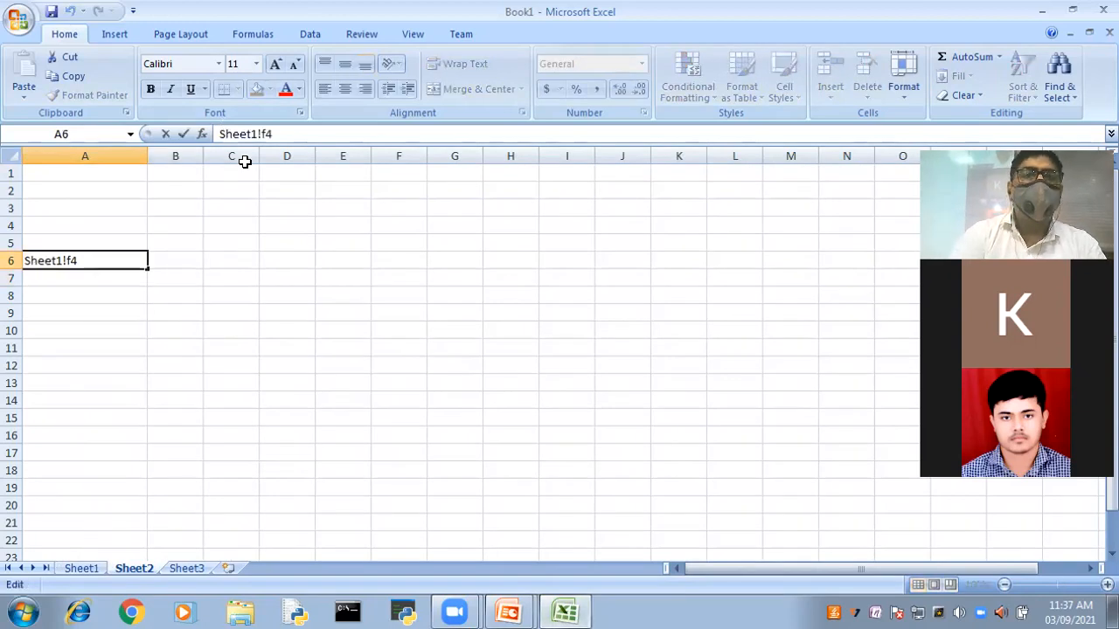
pyautogui.write('=')
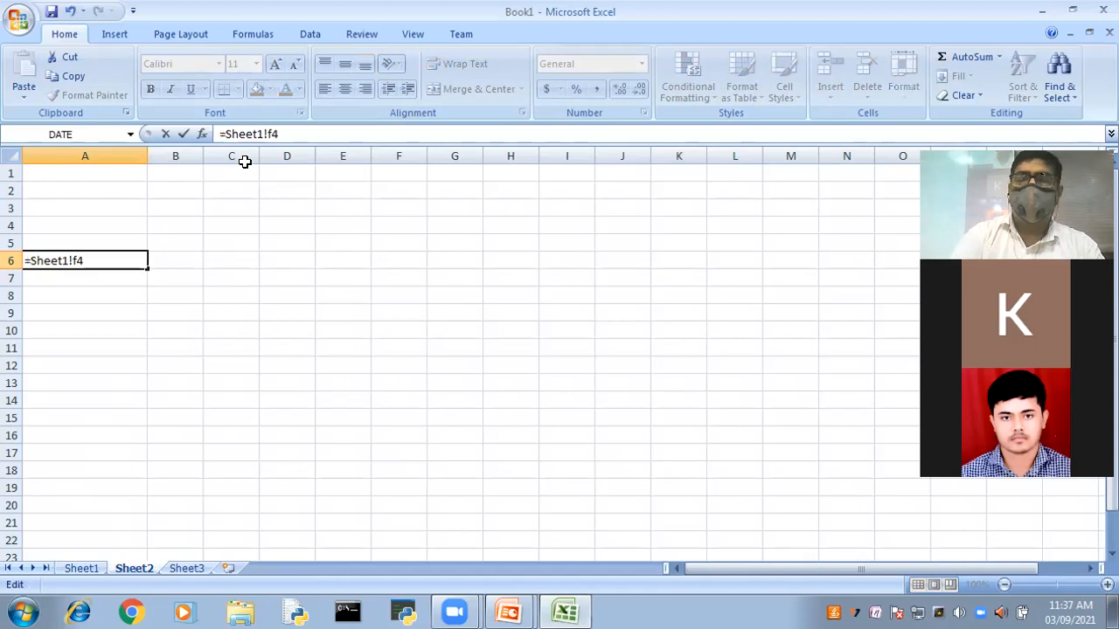
pyautogui.press('Return')
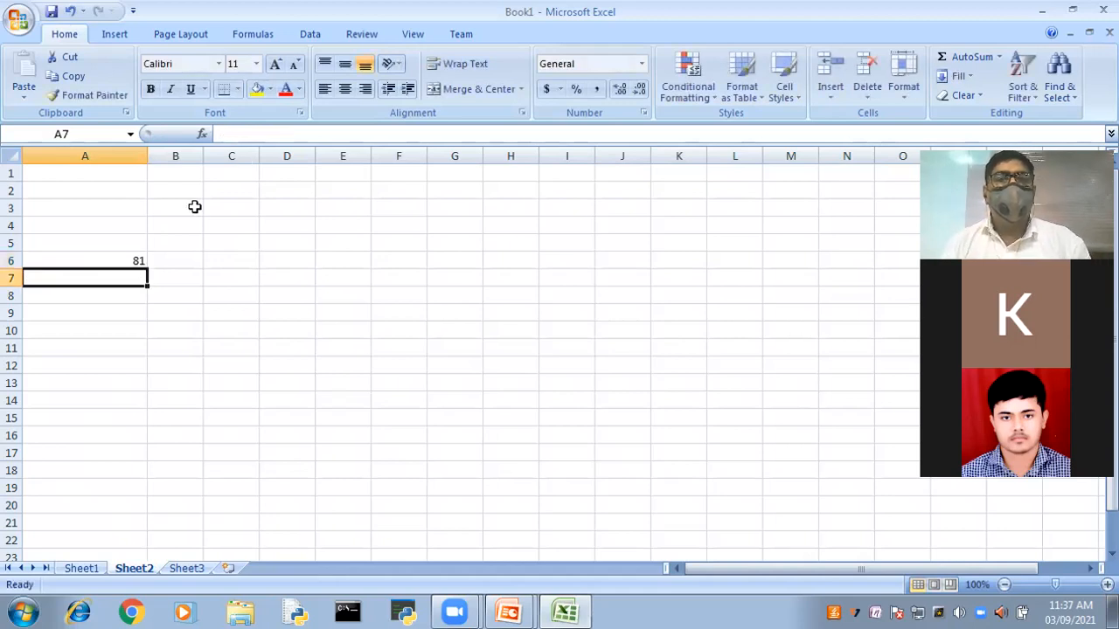
pyautogui.click(114, 259)
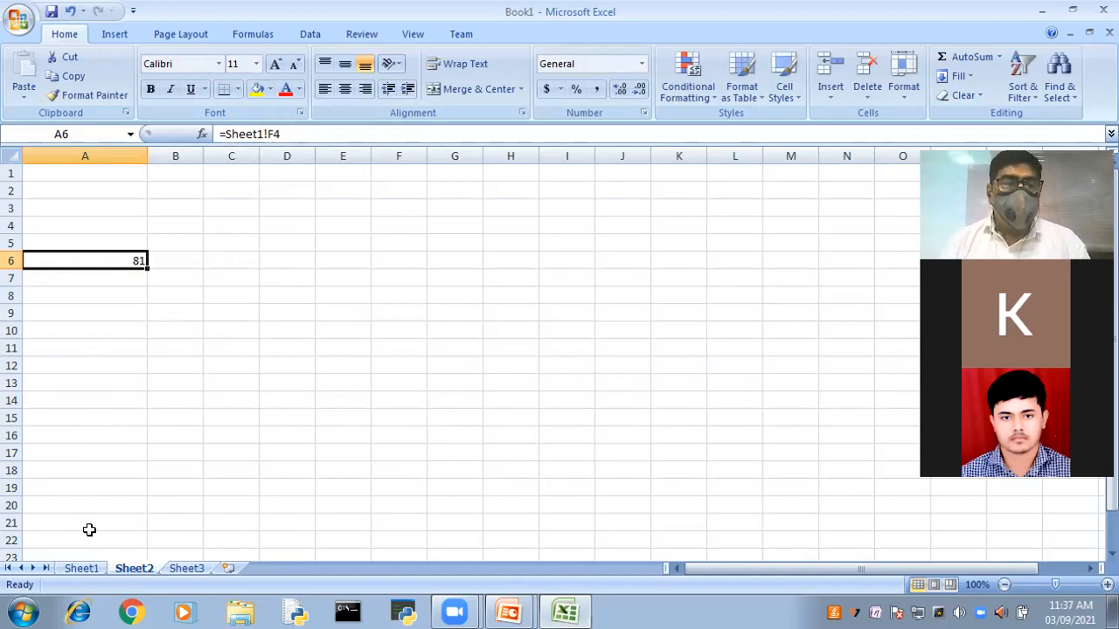
# Step: Change the last number in Sheet1's F4 formula to 12 and check the linked cell on Sheet2
pyautogui.click(81, 569)
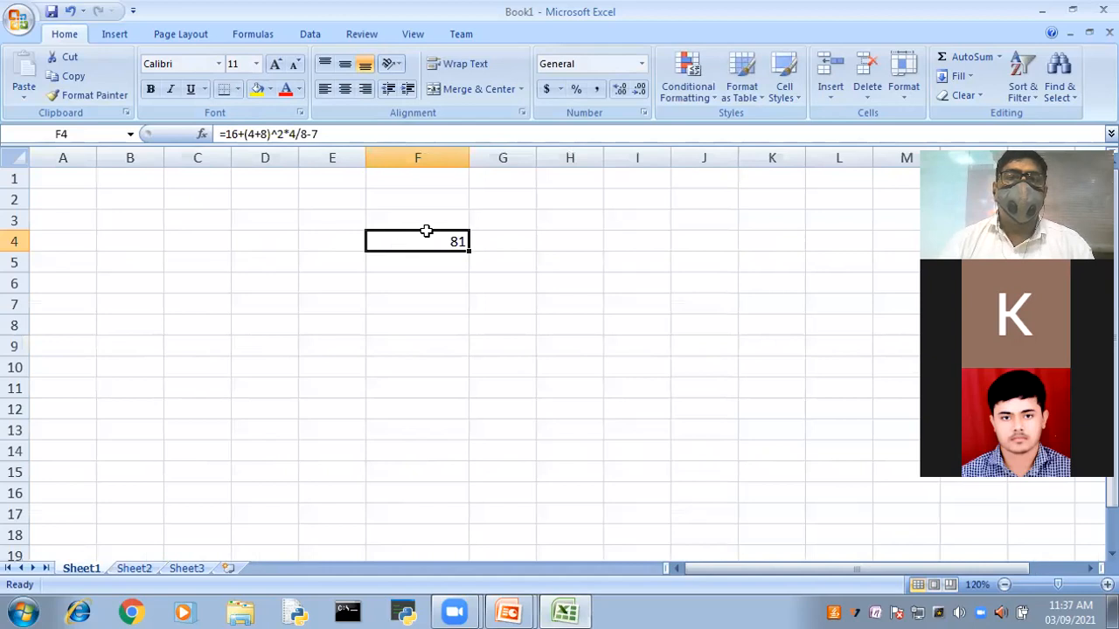
pyautogui.click(354, 129)
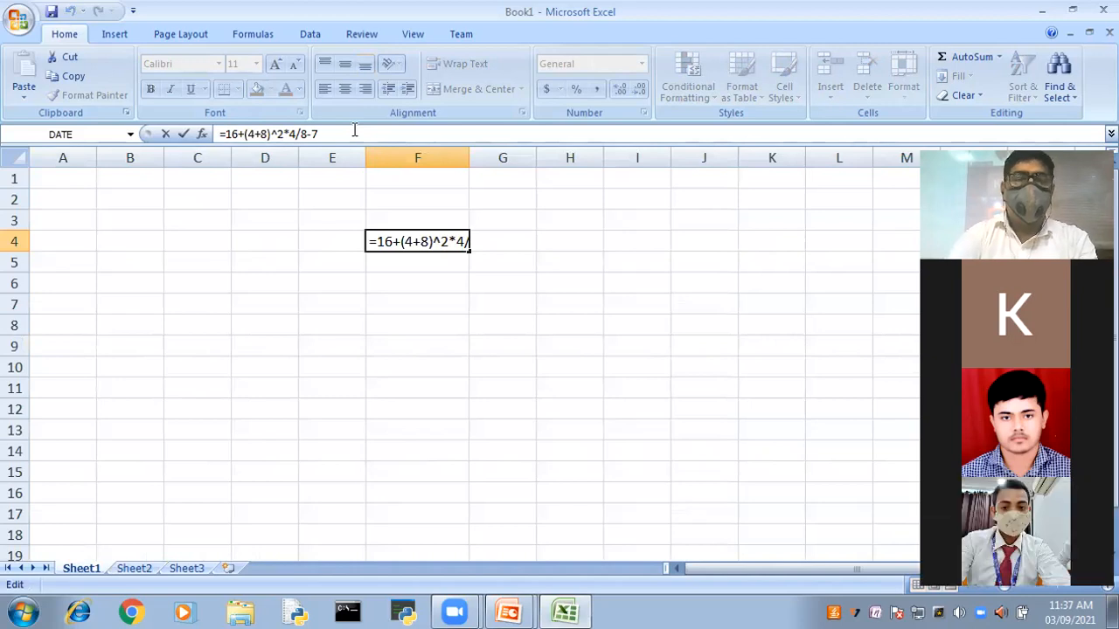
pyautogui.press('BackSpace')
pyautogui.write('12')
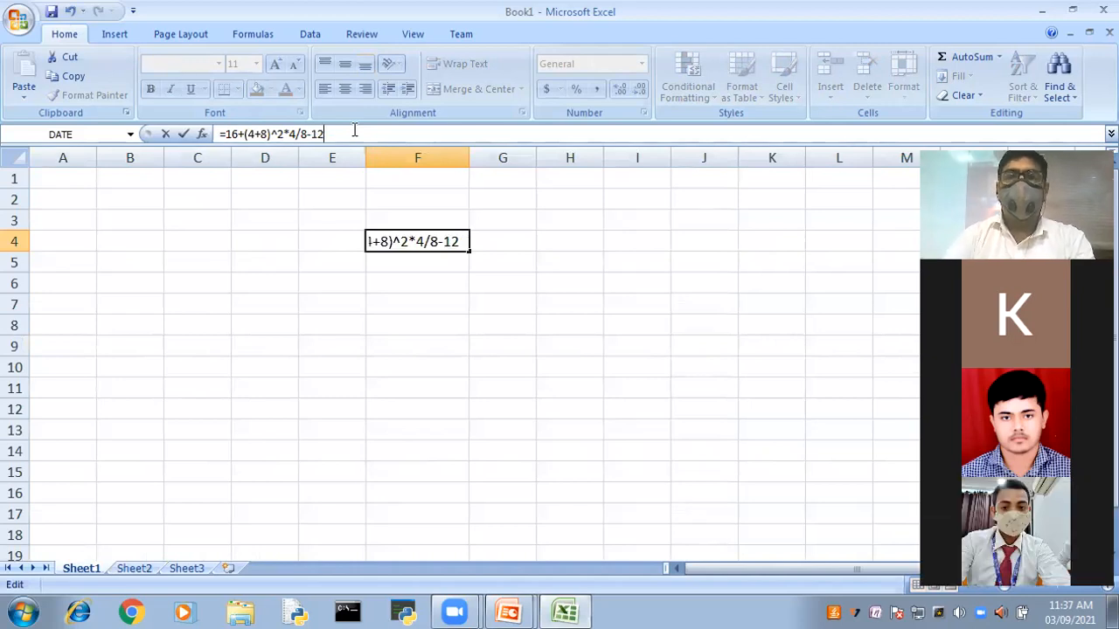
pyautogui.press('Return')
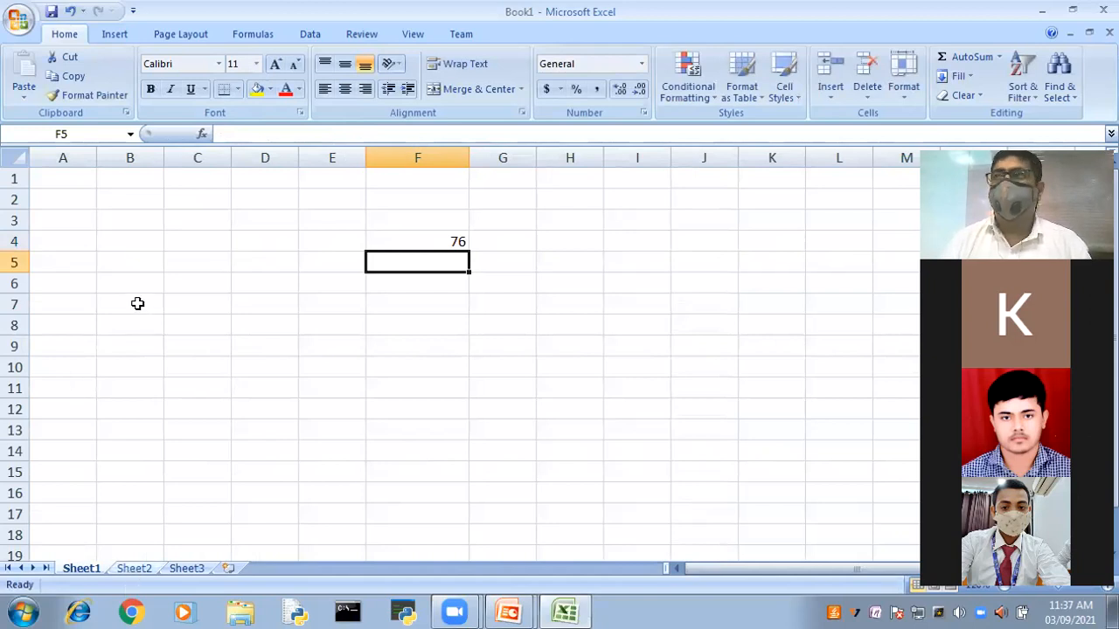
pyautogui.hotkey('ctrl', 'pagedown')
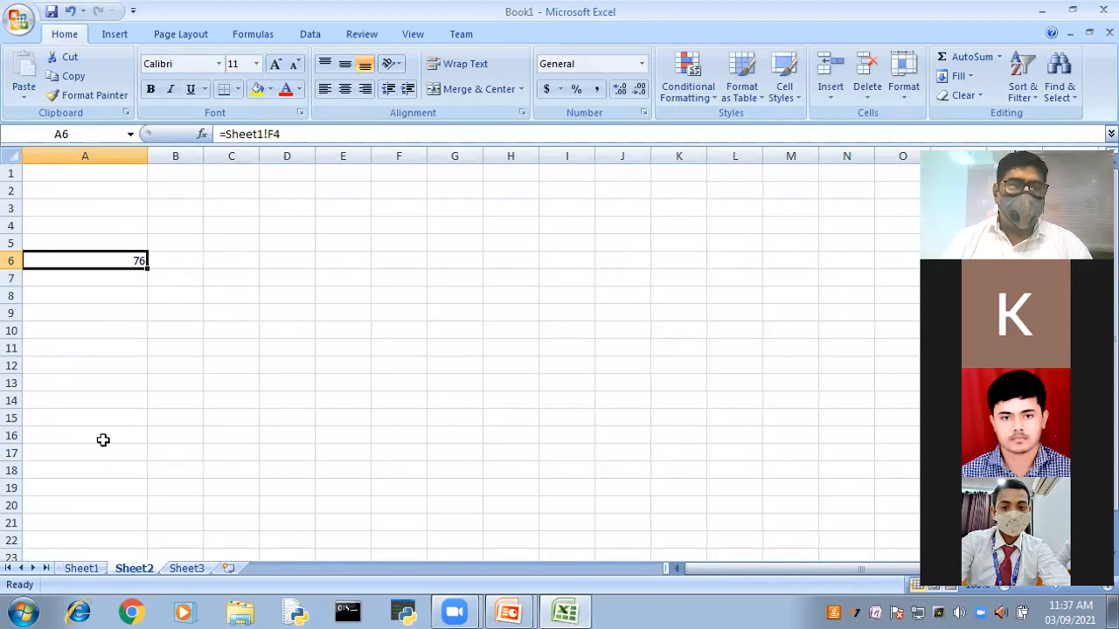
# Step: Return to Sheet1 and widen column H slightly
pyautogui.click(81, 568)
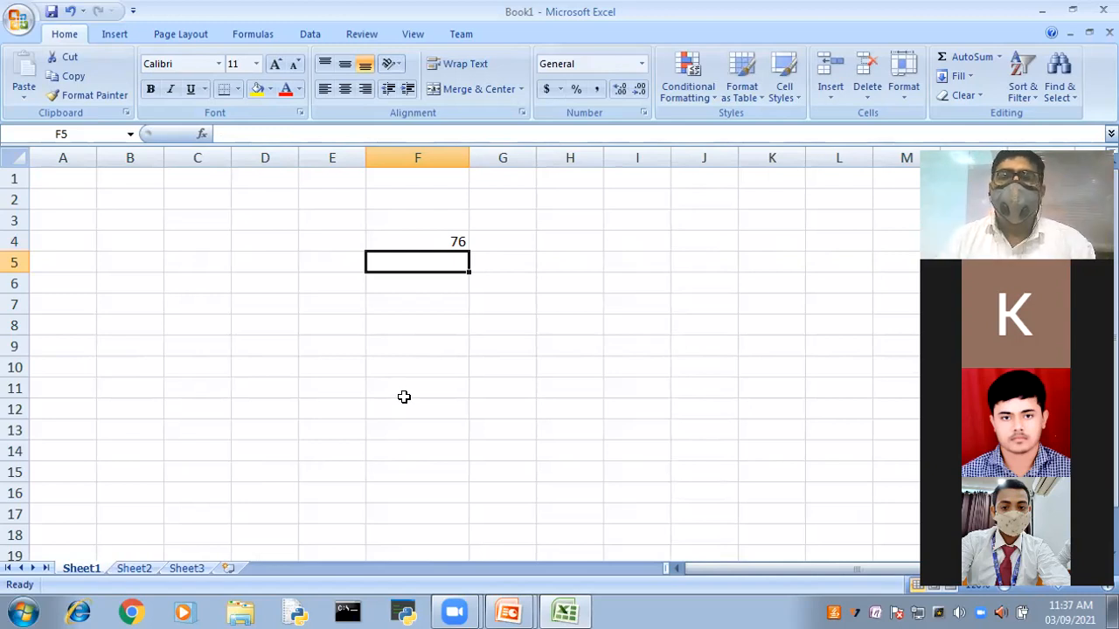
pyautogui.click(568, 266)
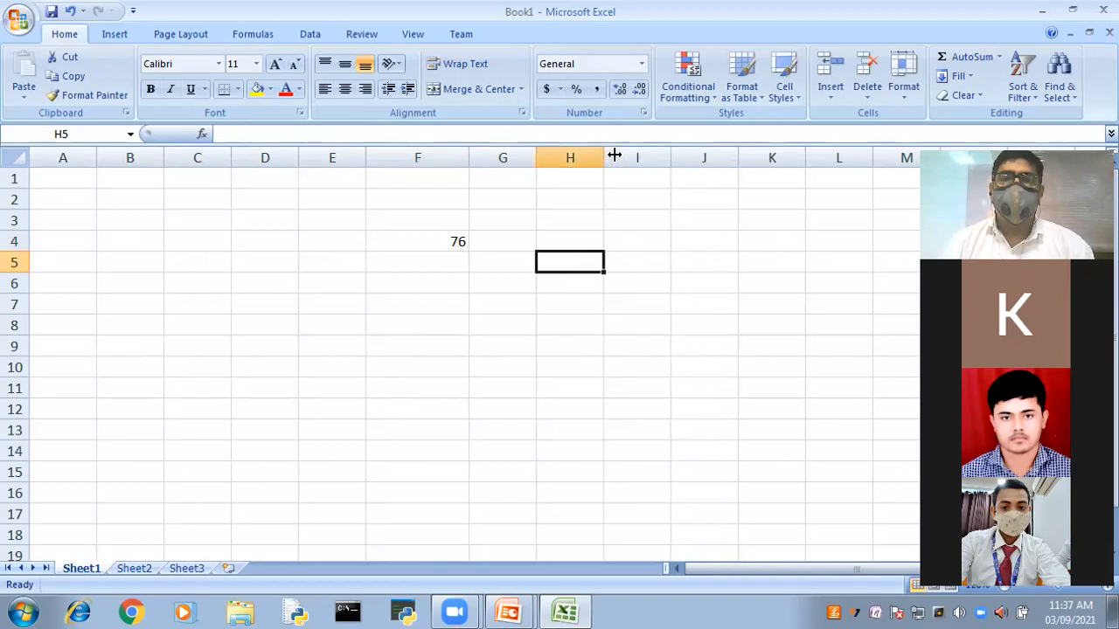
pyautogui.moveTo(614, 154); pyautogui.dragTo(629, 156)
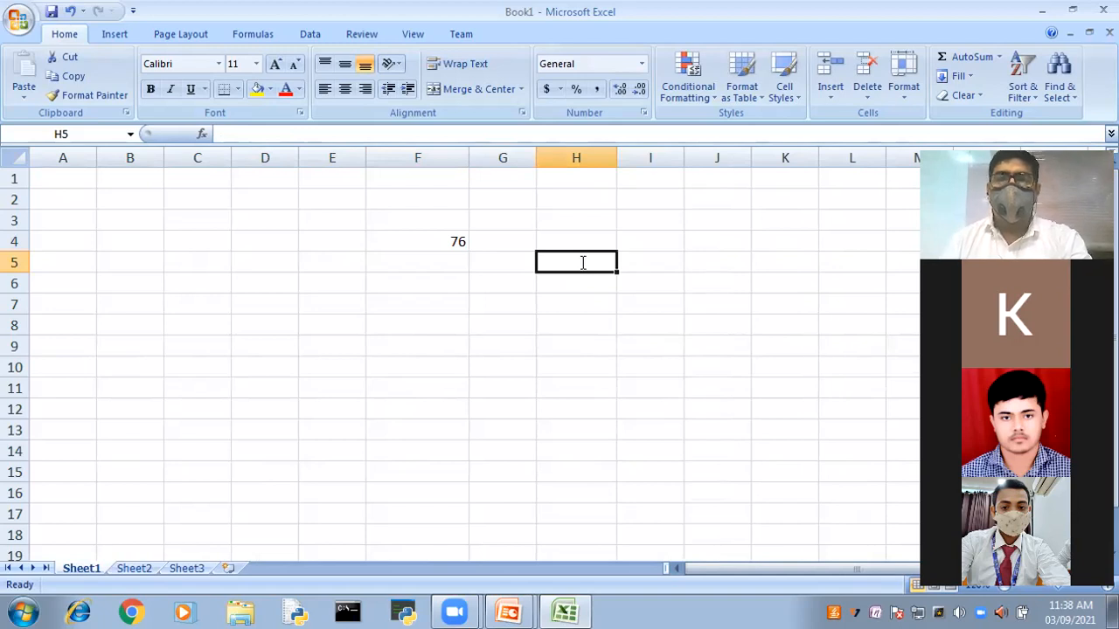
# Step: Fill cells H5:I7 row by row with 2 and 4, 4 and 6, and 5 and 6, and select cell J5
pyautogui.write('2')
pyautogui.click(640, 260)
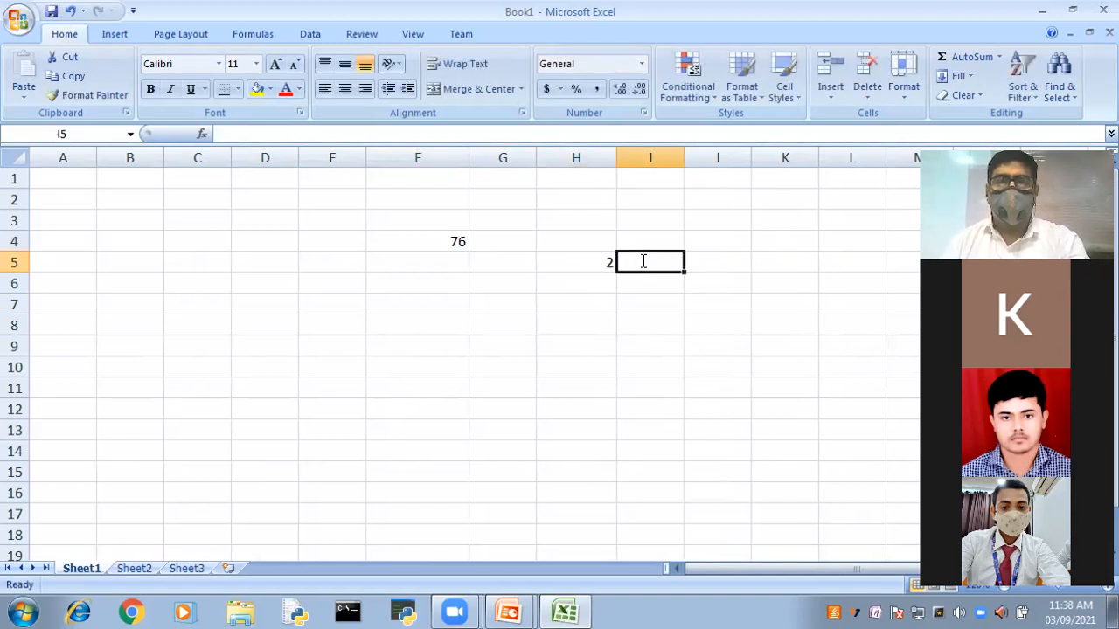
pyautogui.write('4')
pyautogui.click(591, 284)
pyautogui.write('4')
pyautogui.click(643, 284)
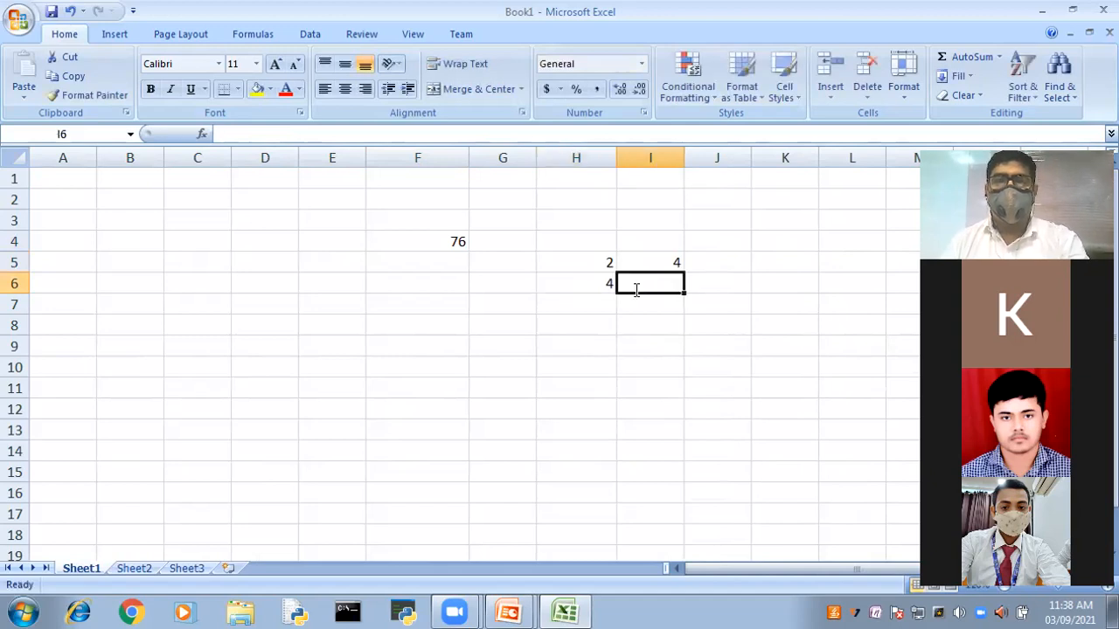
pyautogui.write('6')
pyautogui.click(612, 304)
pyautogui.write('5')
pyautogui.click(659, 304)
pyautogui.write('6')
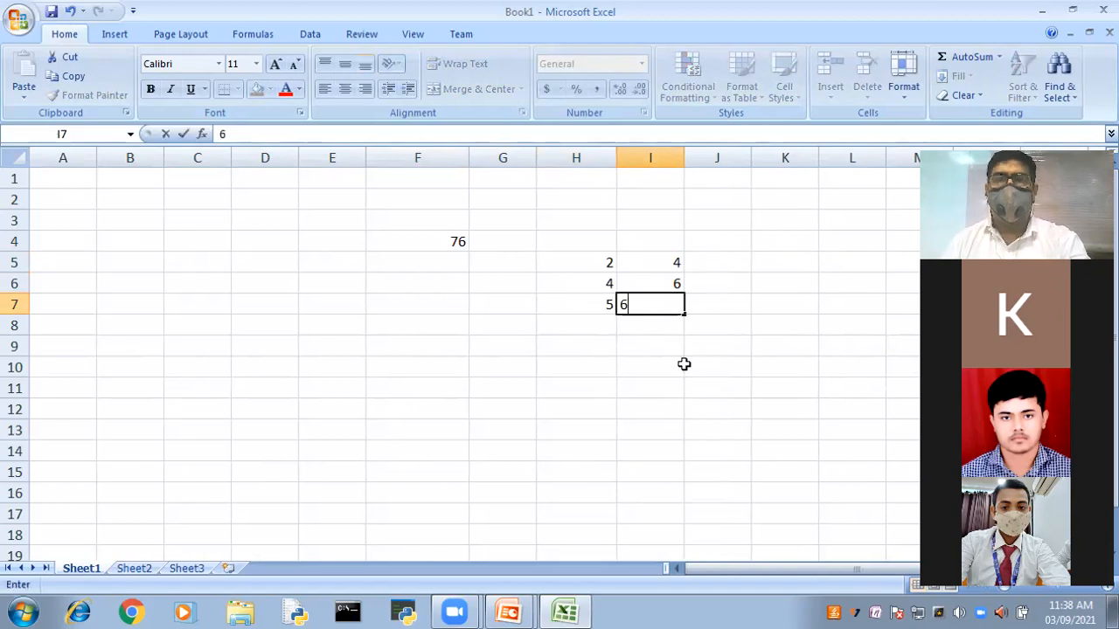
pyautogui.click(664, 388)
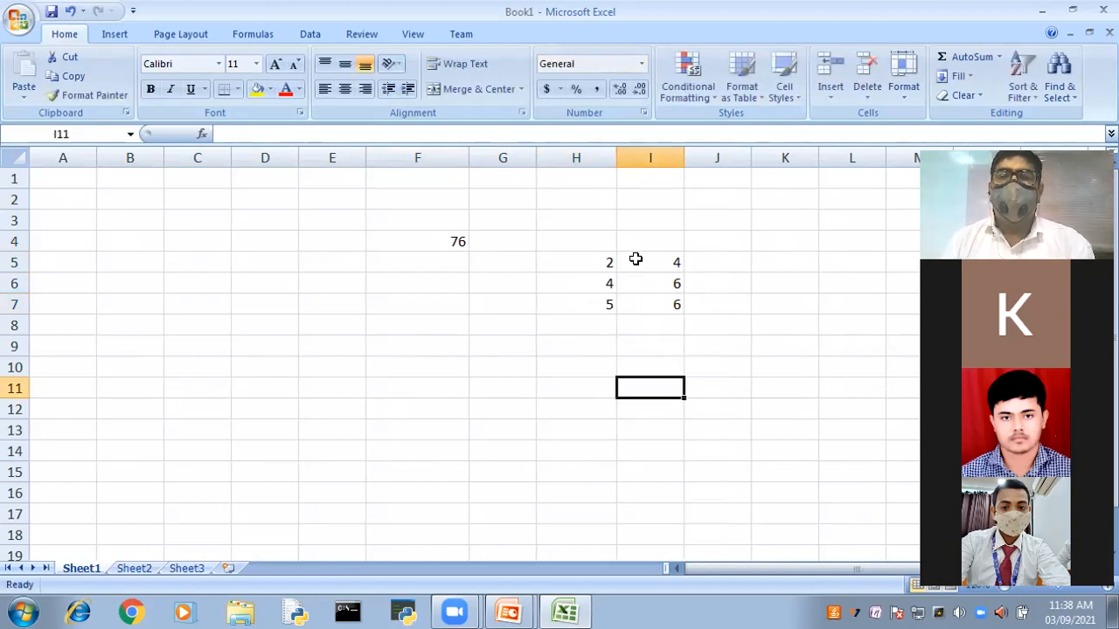
pyautogui.click(702, 264)
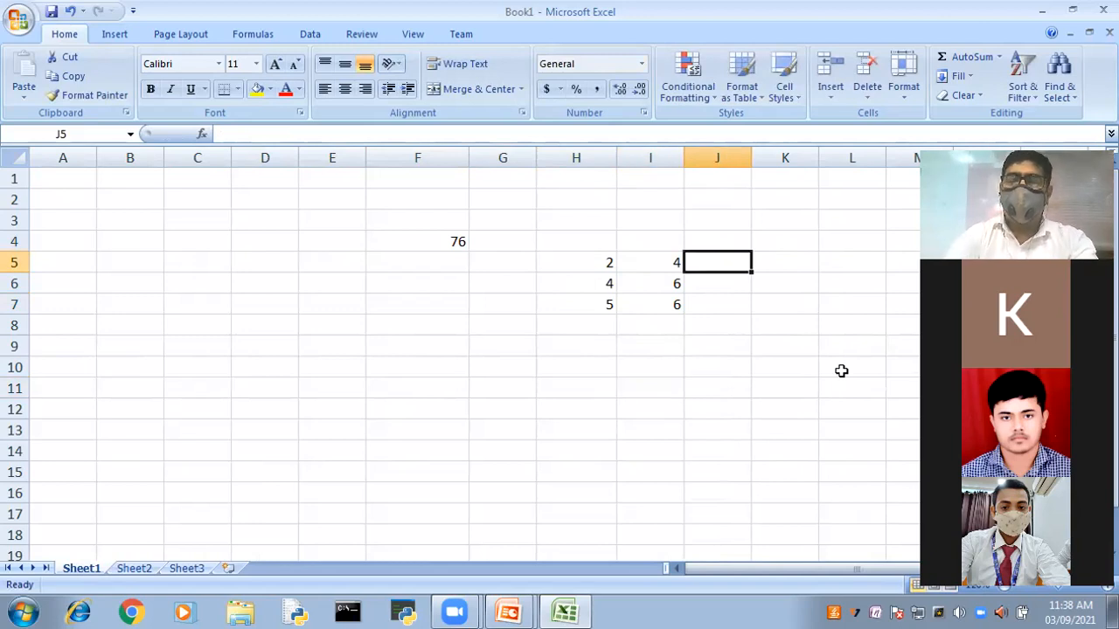
# Step: Enter the formula =H5+I5 in cell J5 to add the two numbers in row 5
pyautogui.write('=')
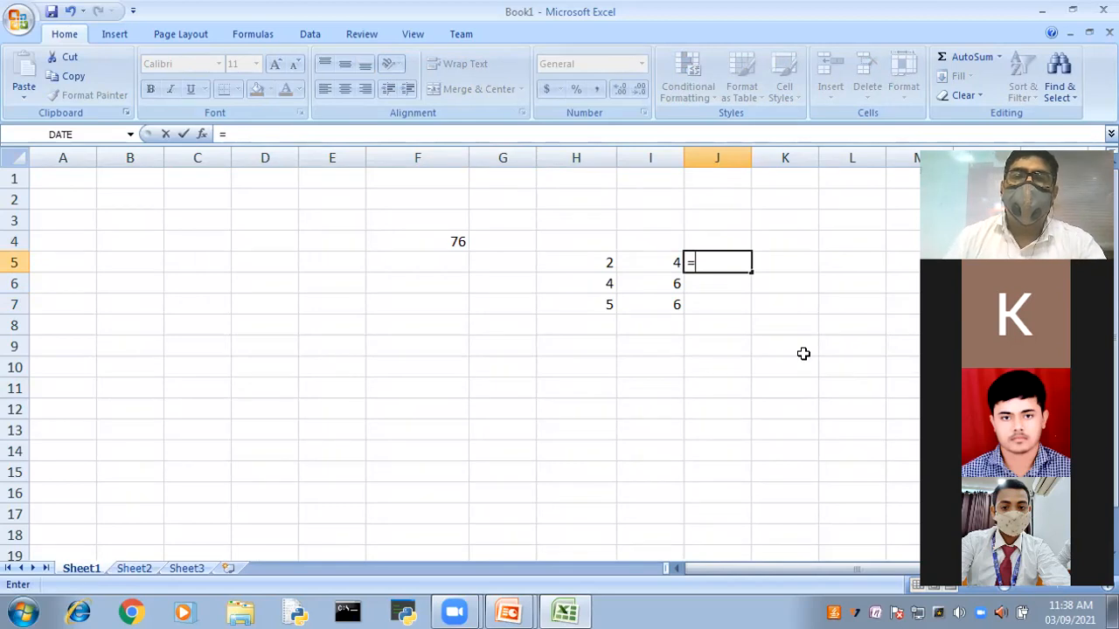
pyautogui.click(591, 264)
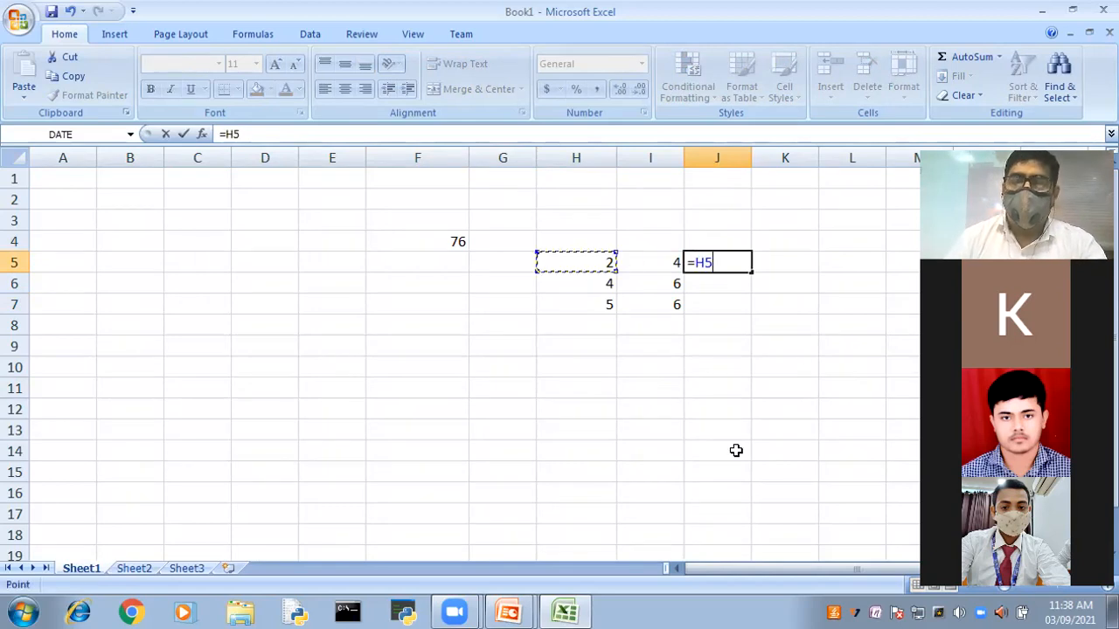
pyautogui.write('=')
pyautogui.press('BackSpace')
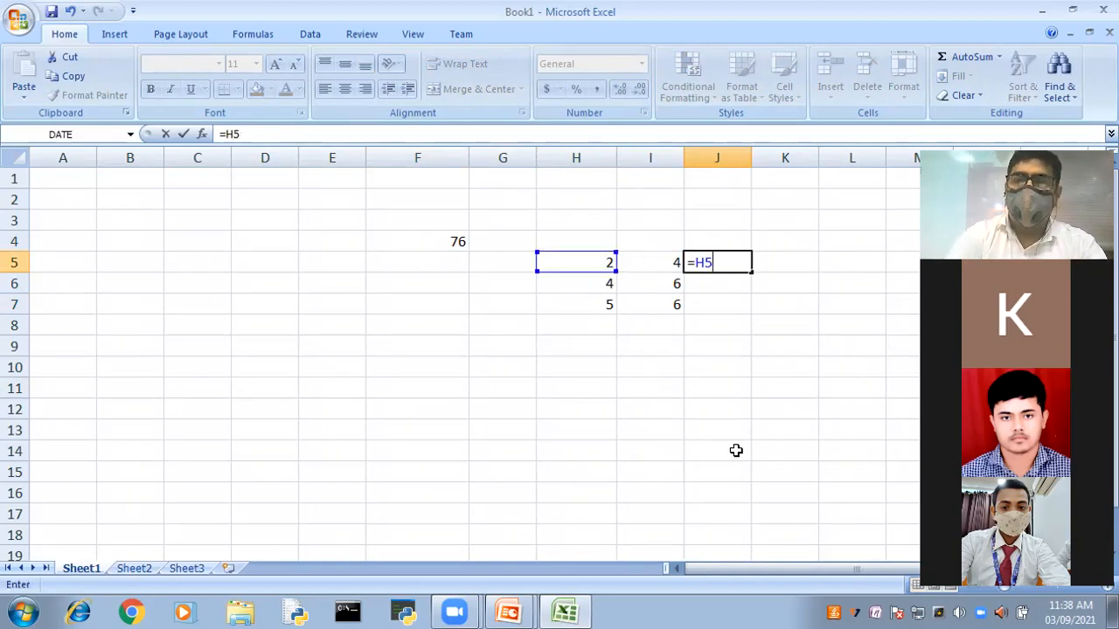
pyautogui.write('+')
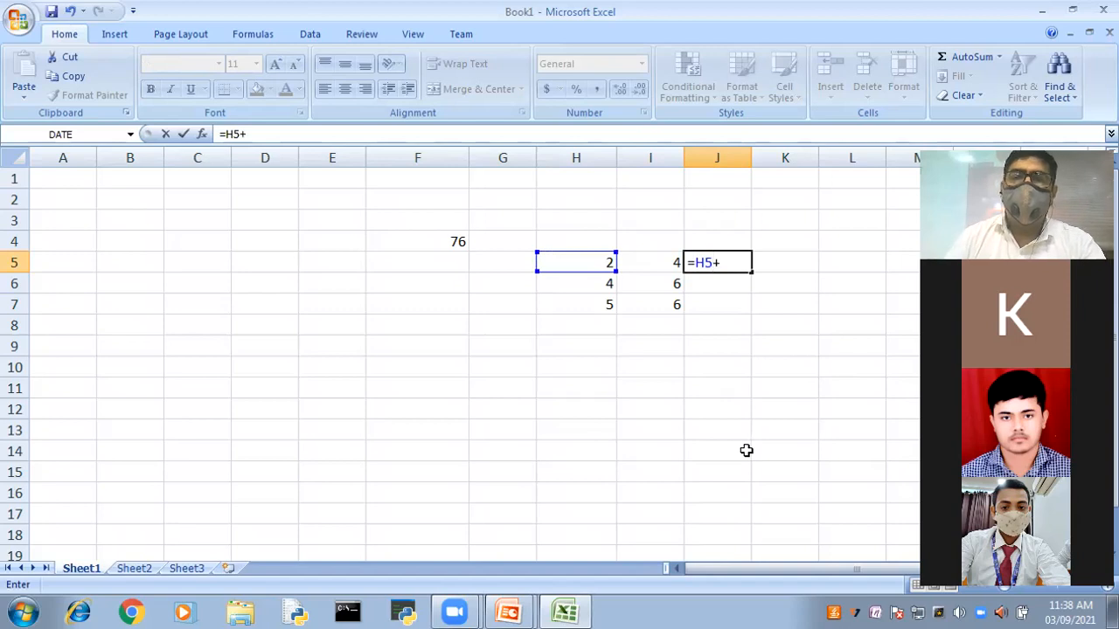
pyautogui.click(653, 264)
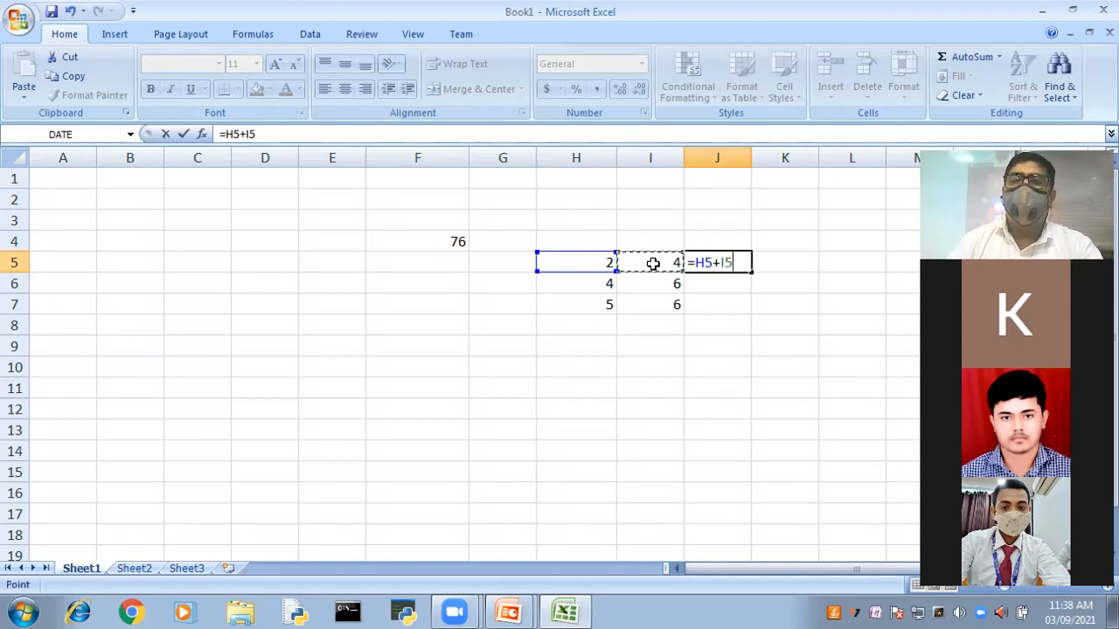
pyautogui.press('Return')
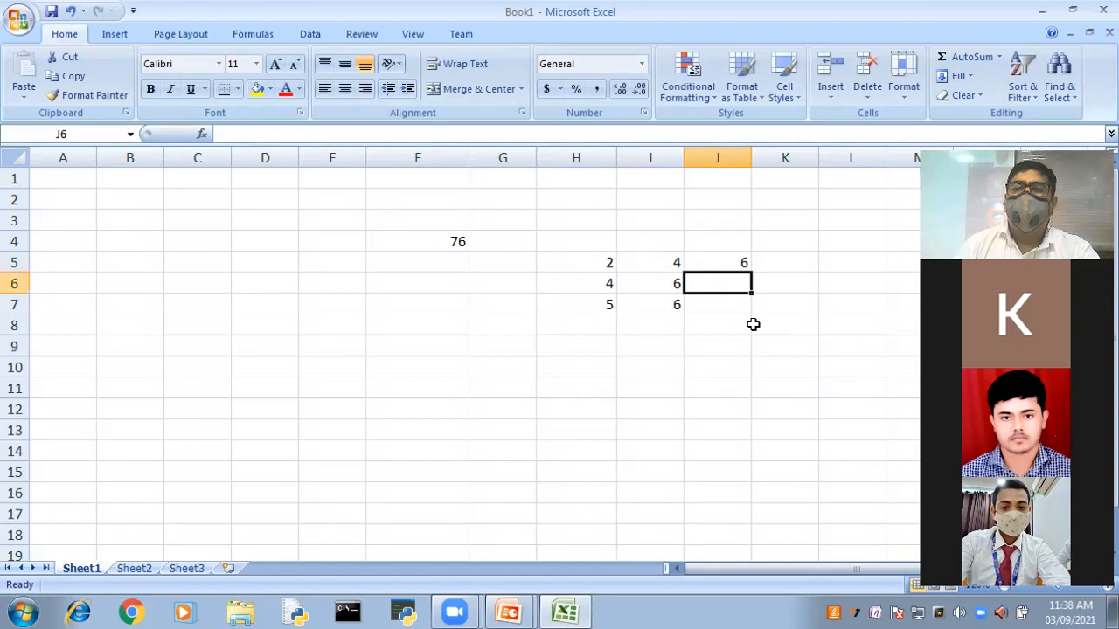
# Step: Fill the J5 addition formula down to J7 and check the cell references in each copied formula
pyautogui.click(747, 263)
pyautogui.moveTo(750, 272); pyautogui.dragTo(750, 305)
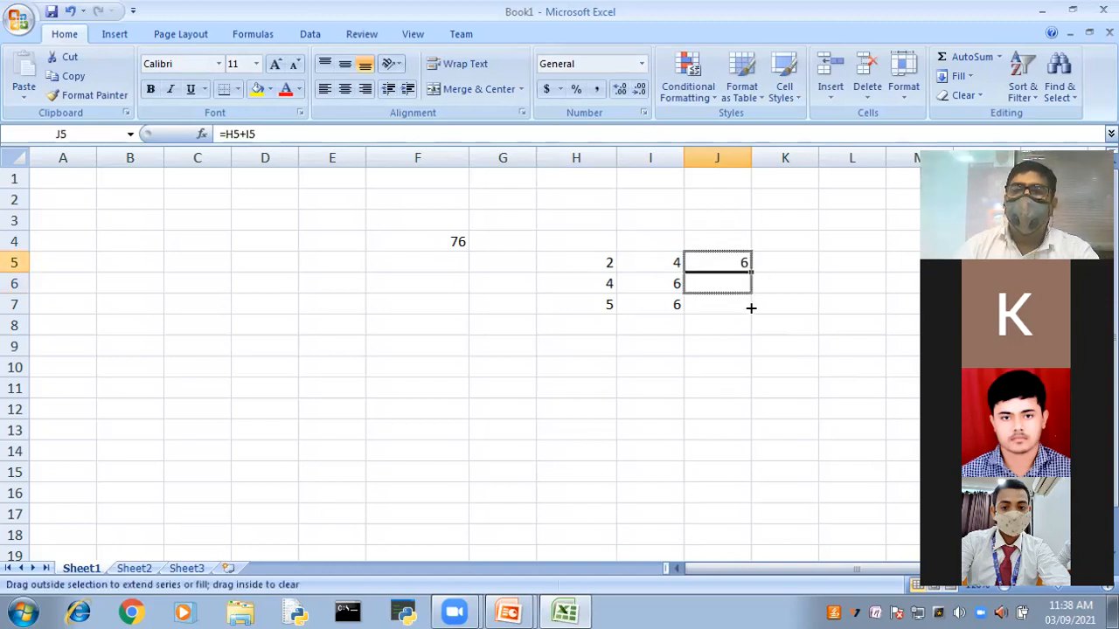
pyautogui.click(720, 264)
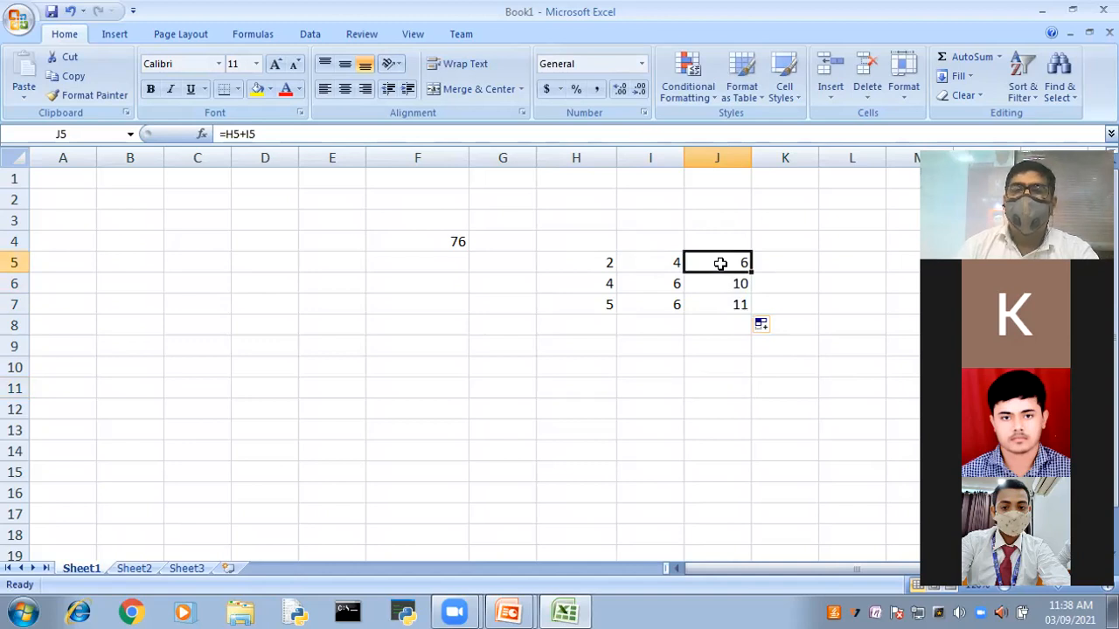
pyautogui.click(721, 283)
pyautogui.click(719, 304)
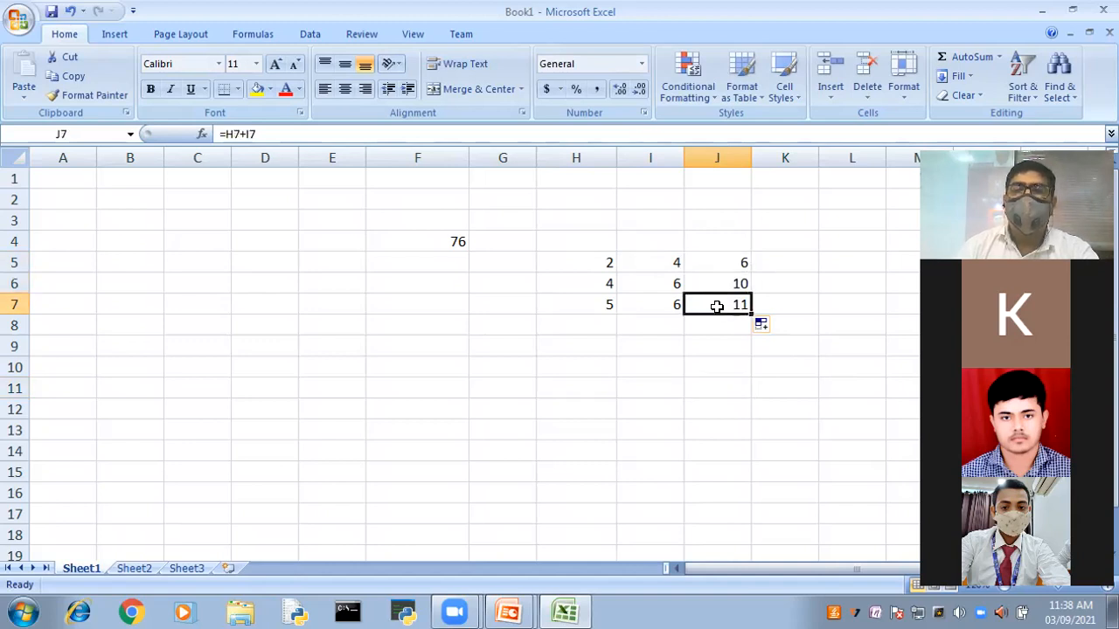
pyautogui.click(721, 261)
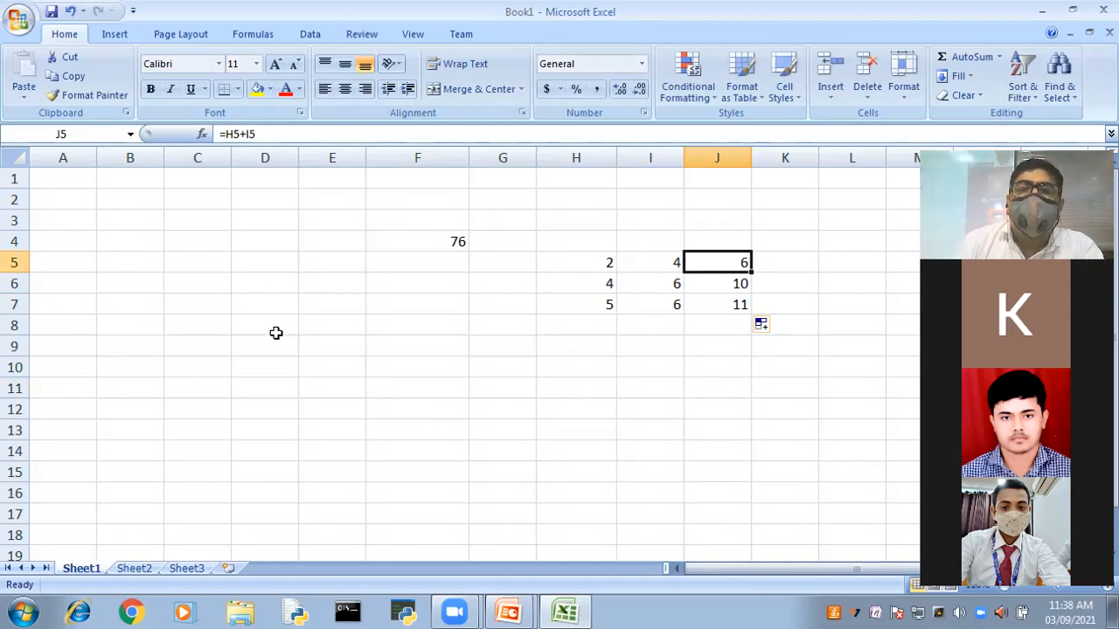
pyautogui.click(605, 260)
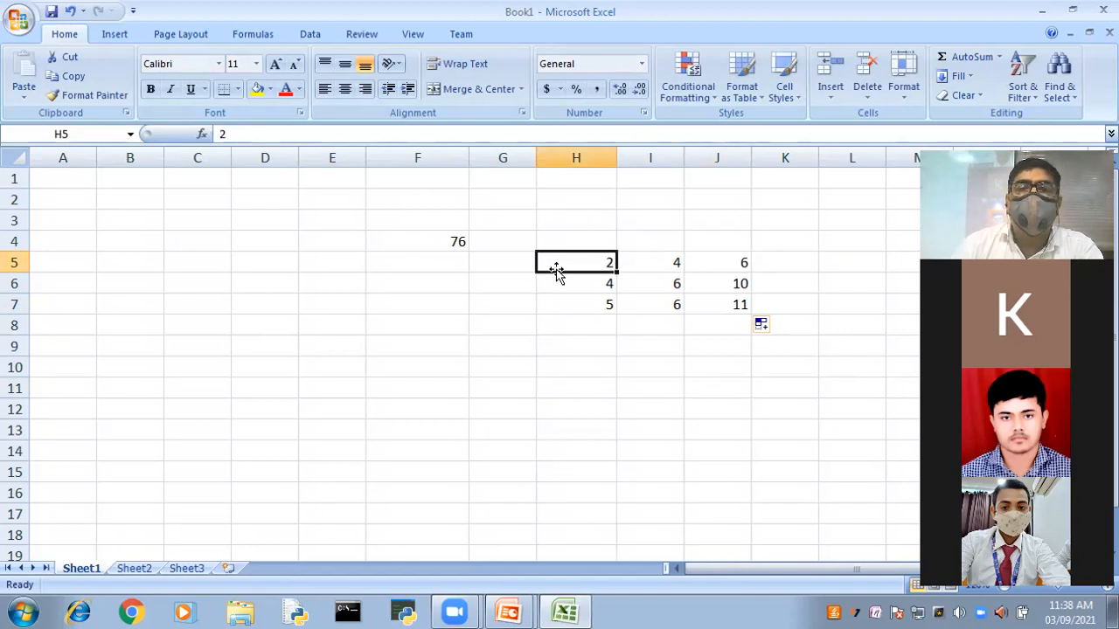
# Step: Make the H5 reference in J5's formula absolute so that it reads =$H$5+I5
pyautogui.click(711, 262)
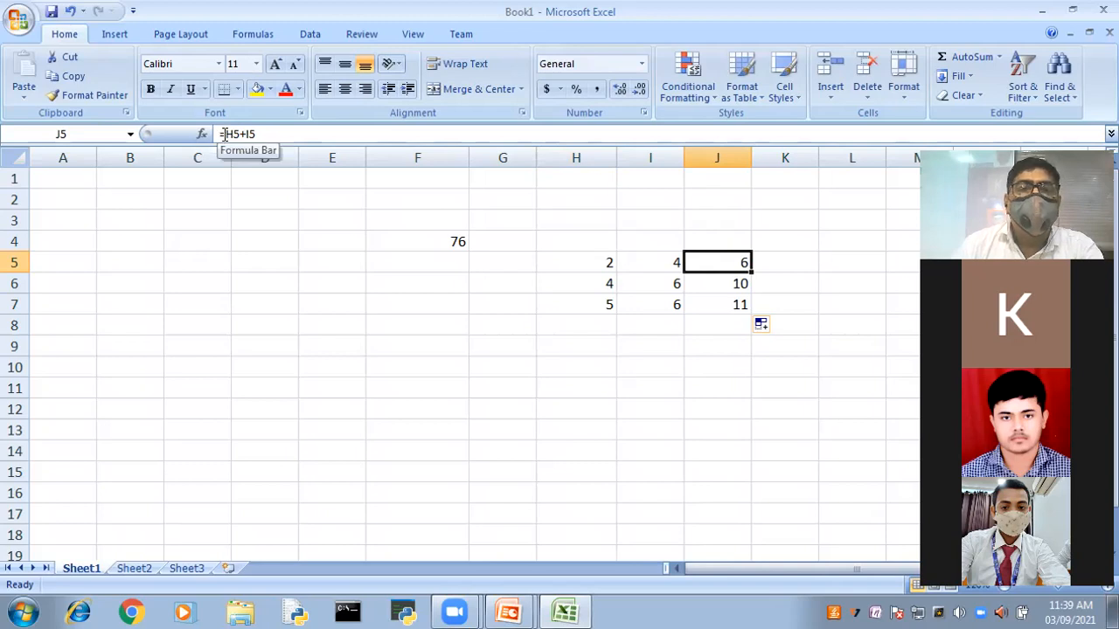
pyautogui.press('F2')
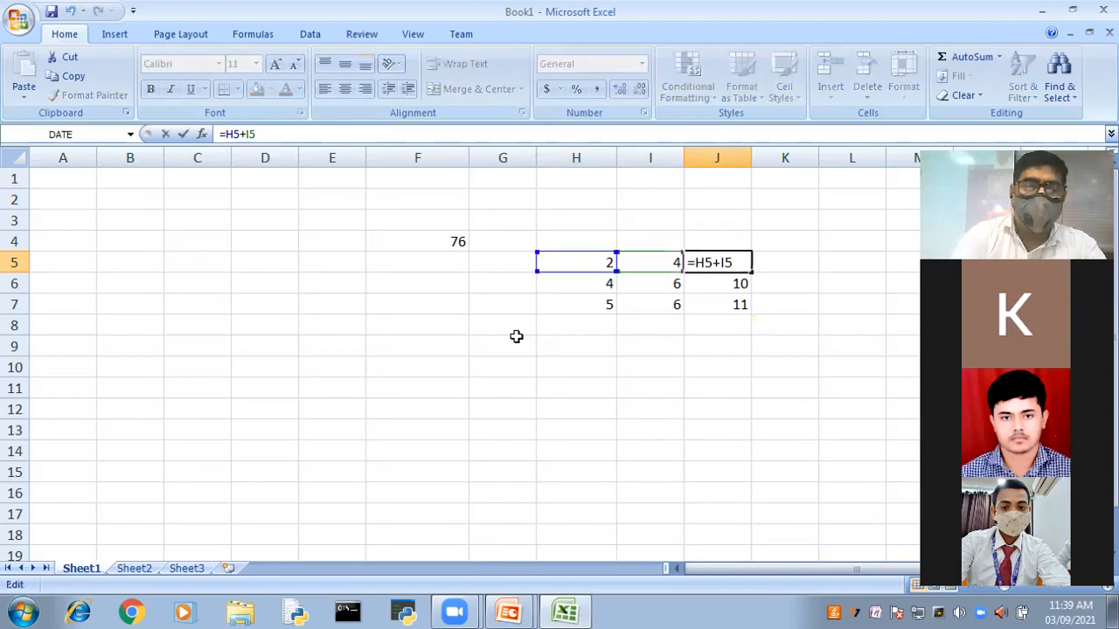
pyautogui.write('$')
pyautogui.press('Right')
pyautogui.write('$')
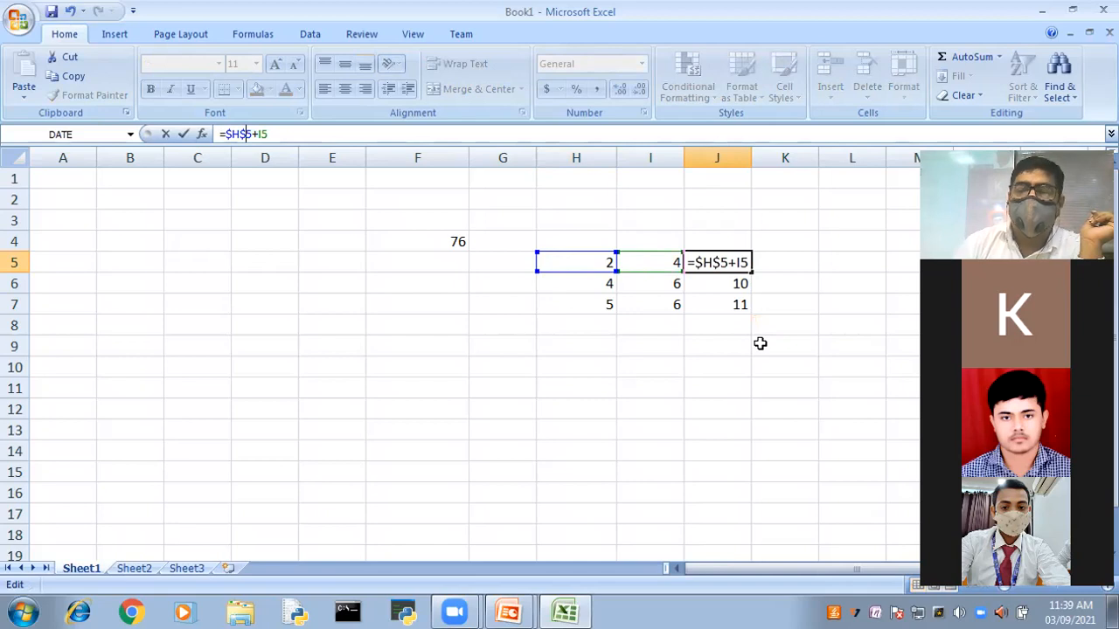
pyautogui.click(724, 255)
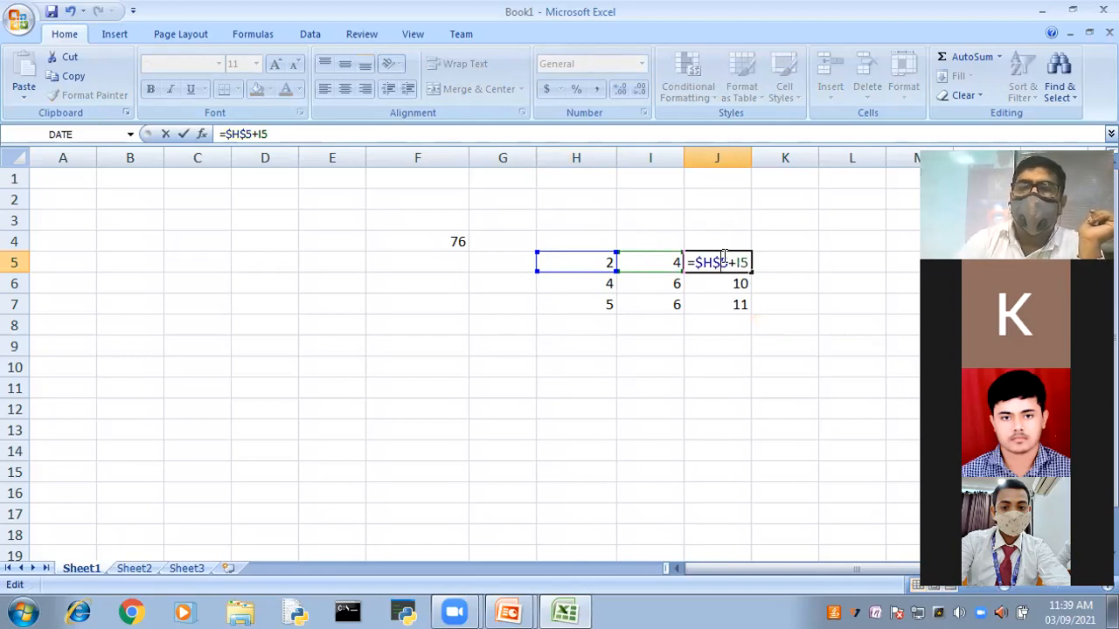
pyautogui.press('Return')
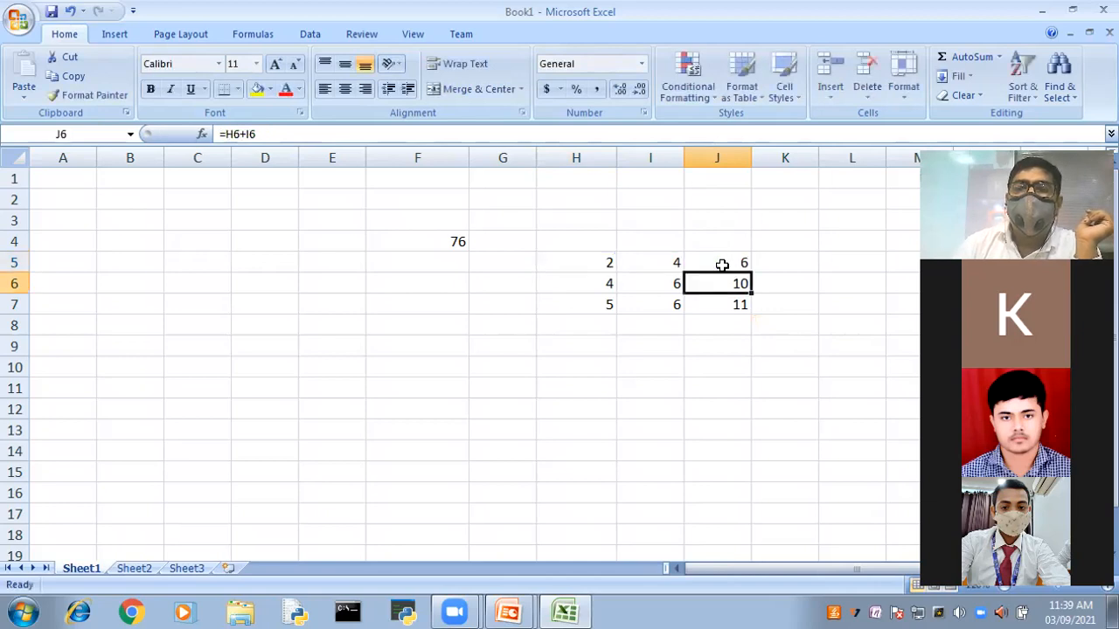
# Step: Copy J5's formula with the fixed H5 reference down through J7 and select cell H5
pyautogui.press('Up')
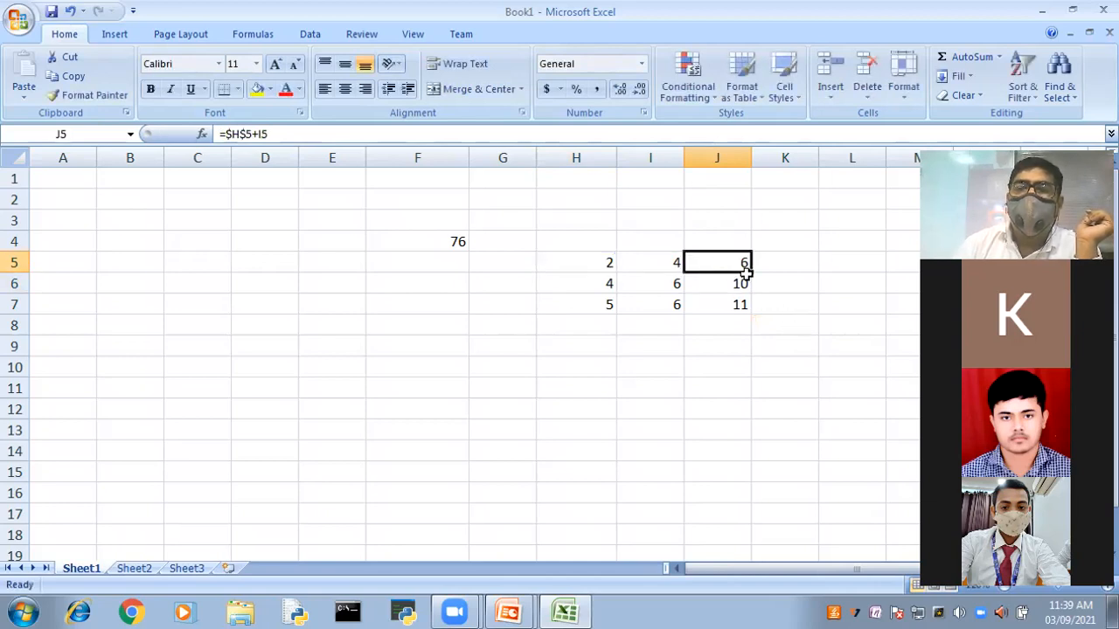
pyautogui.moveTo(750, 270); pyautogui.dragTo(751, 305)
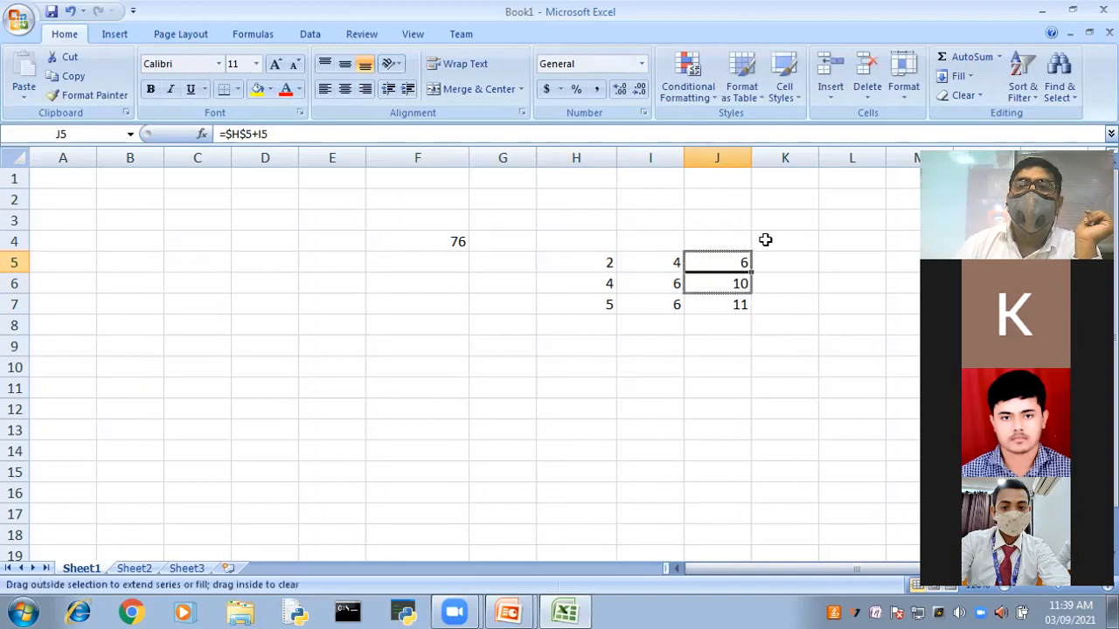
pyautogui.moveTo(765, 240); pyautogui.dragTo(764, 244)
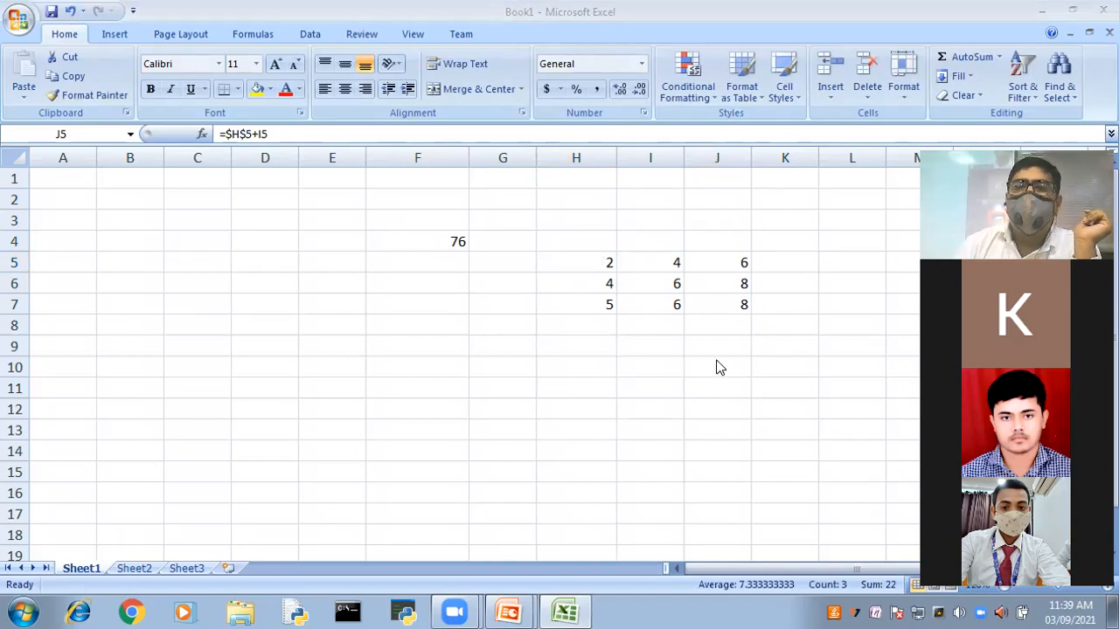
pyautogui.click(390, 180)
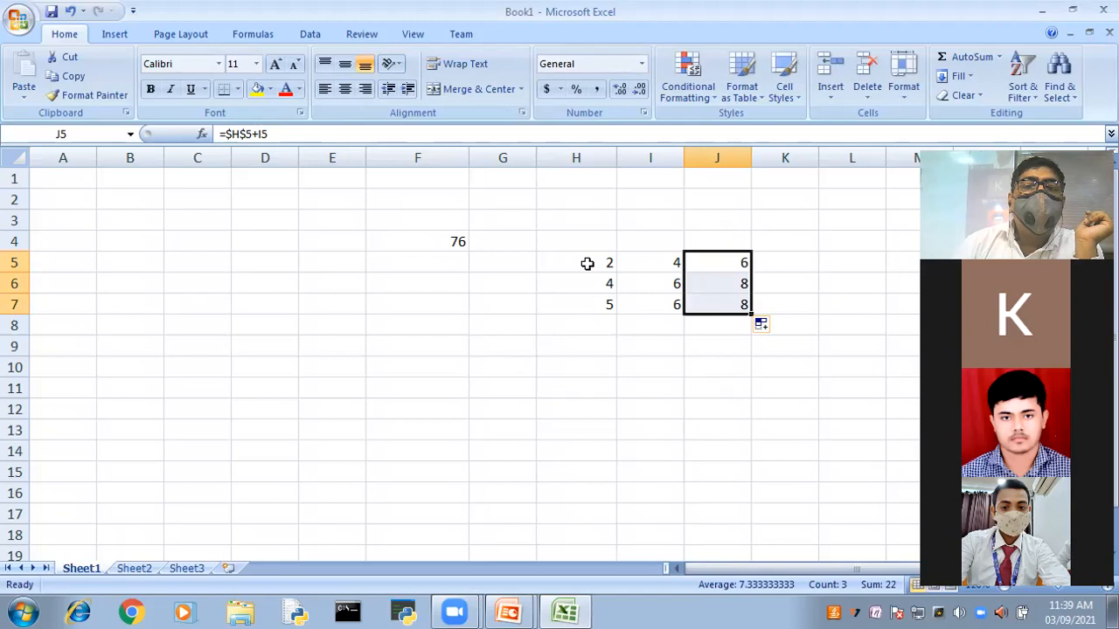
pyautogui.press('Left')
pyautogui.press('Left')
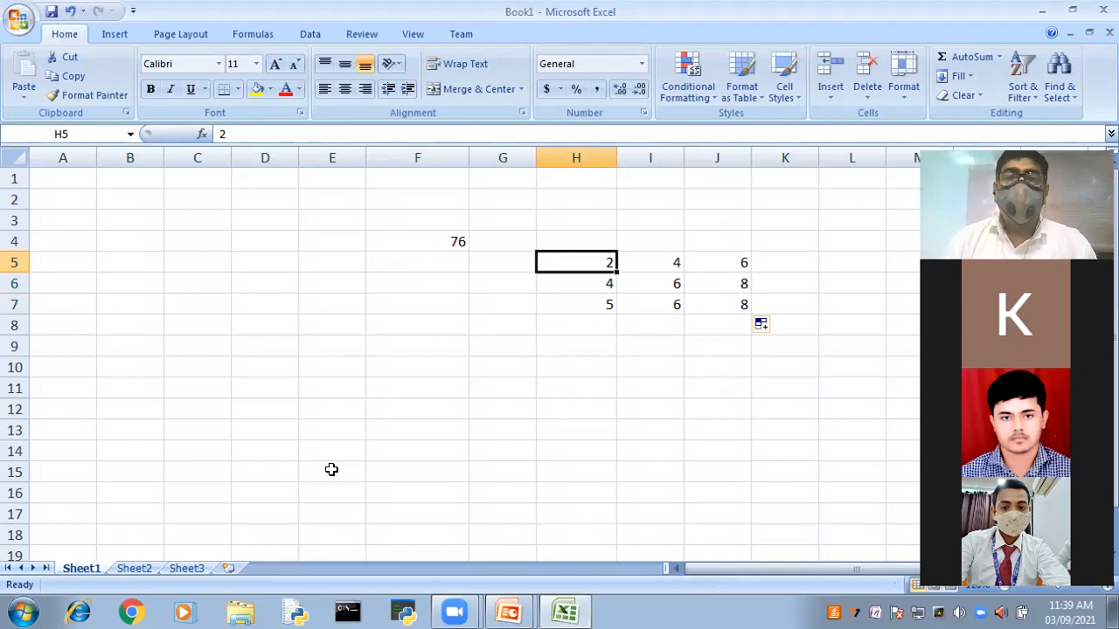
# Step: Make the I5 reference in J5's formula absolute as well, giving =$H$5+$I$5
pyautogui.click(706, 259)
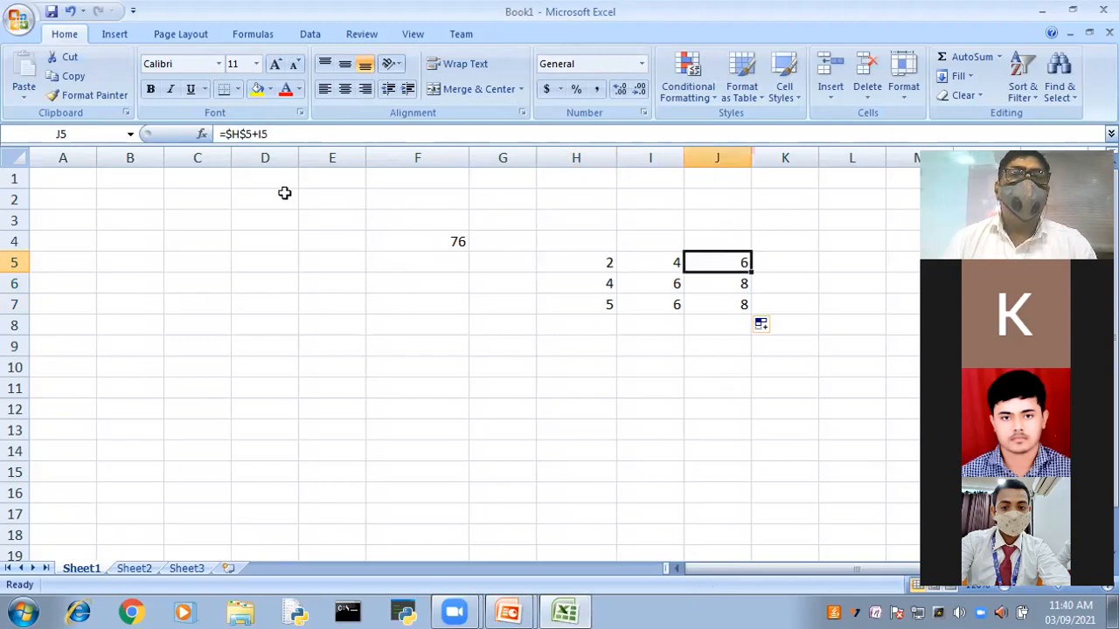
pyautogui.click(254, 133)
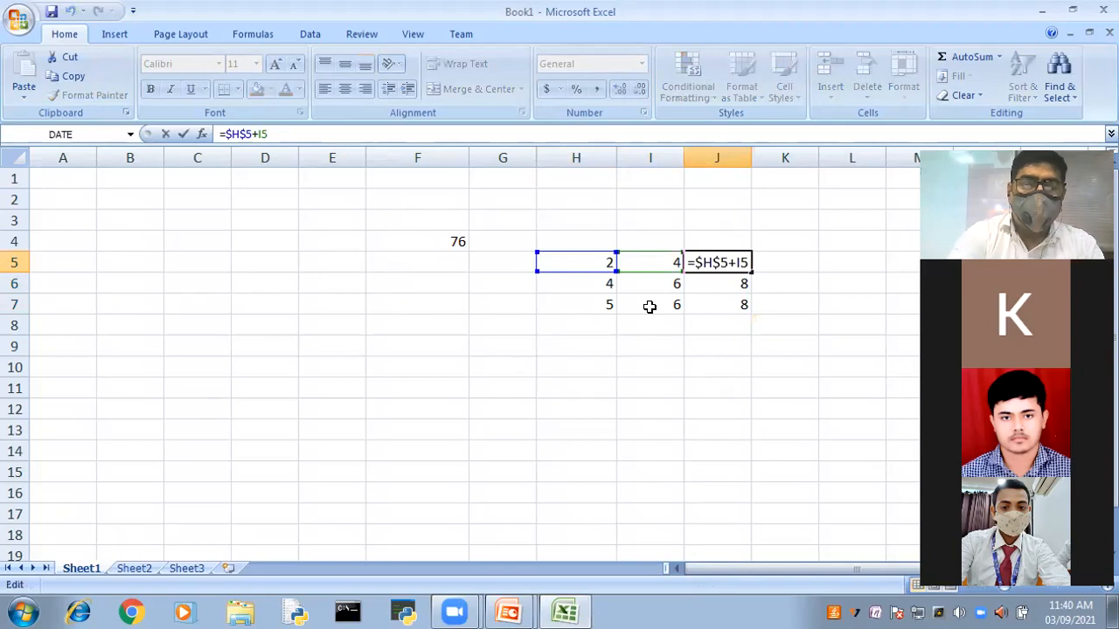
pyautogui.write('$H')
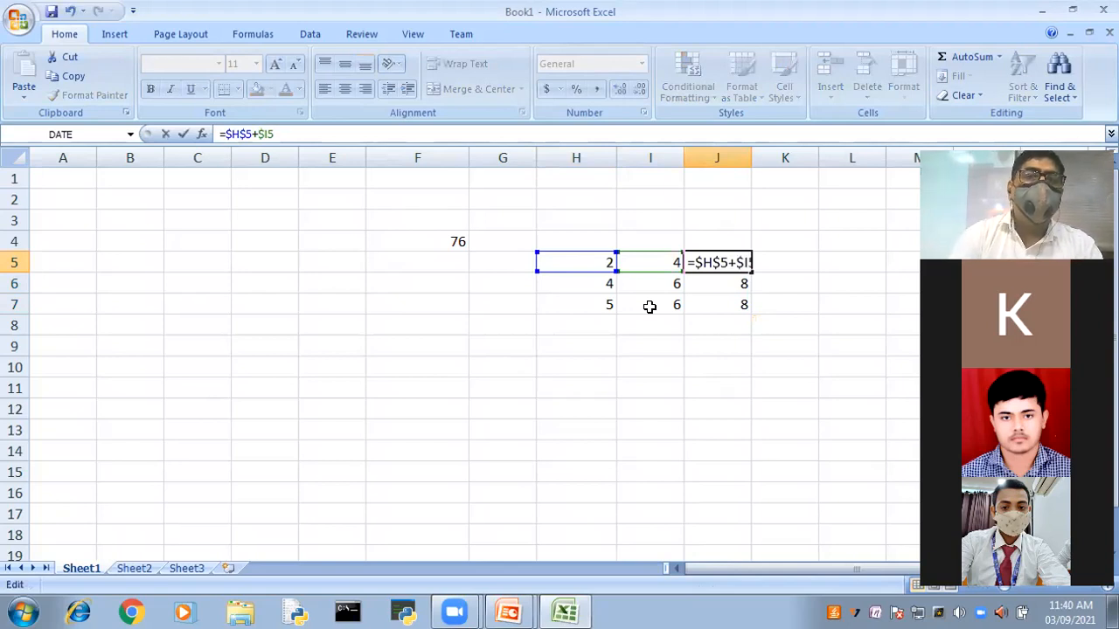
pyautogui.write('$')
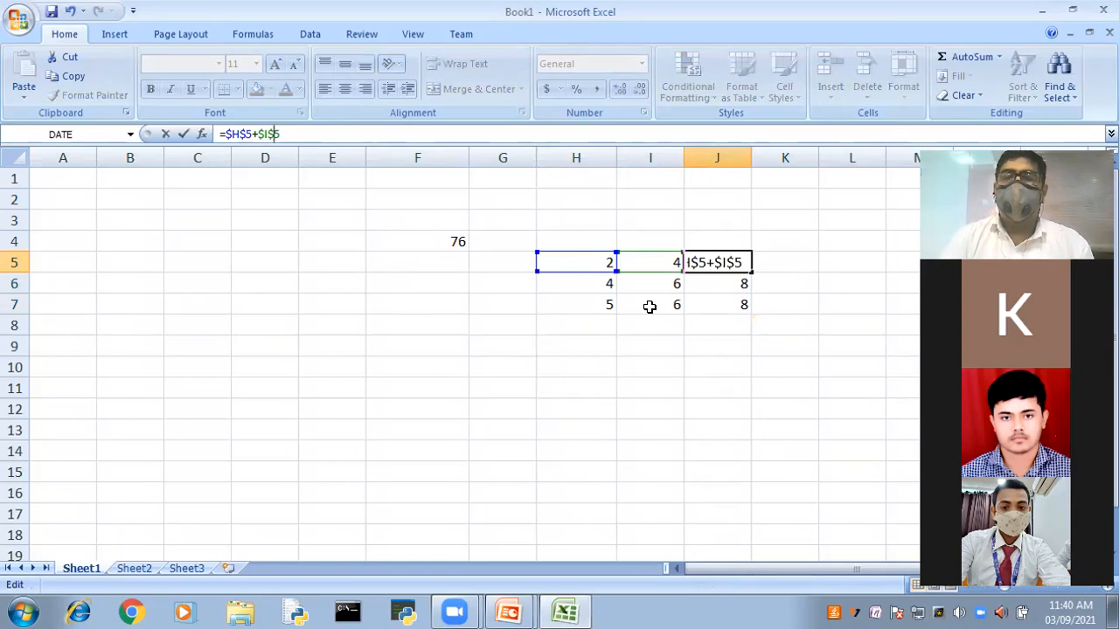
pyautogui.click(737, 262)
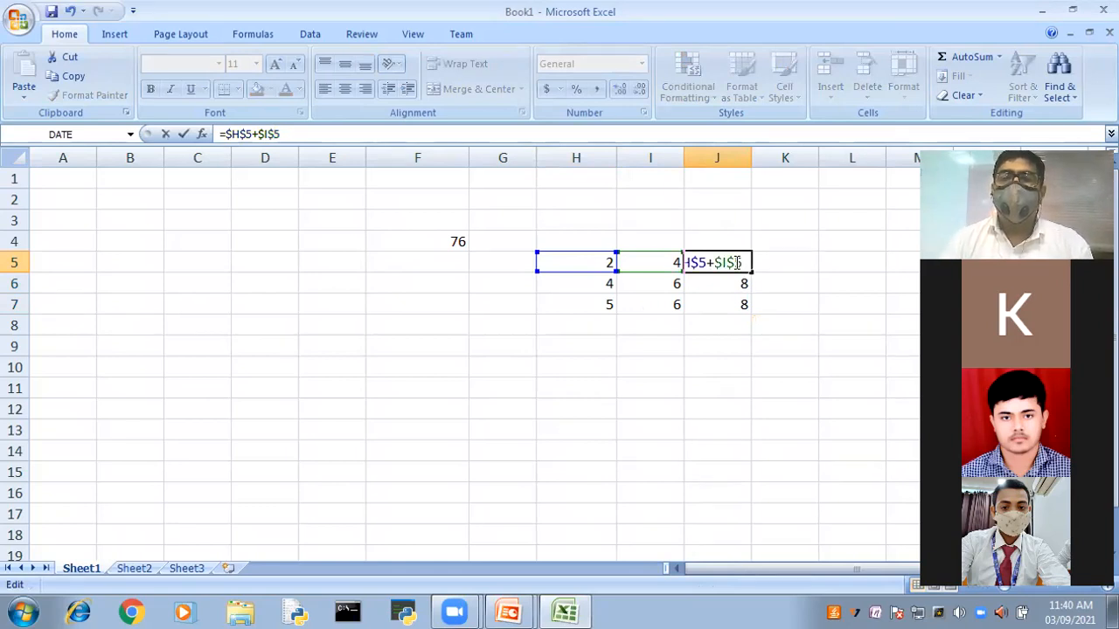
pyautogui.press('Return')
# Step: Fill the fully absolute J5 formula down to J7 and check the formulas in J5:J7
pyautogui.click(736, 263)
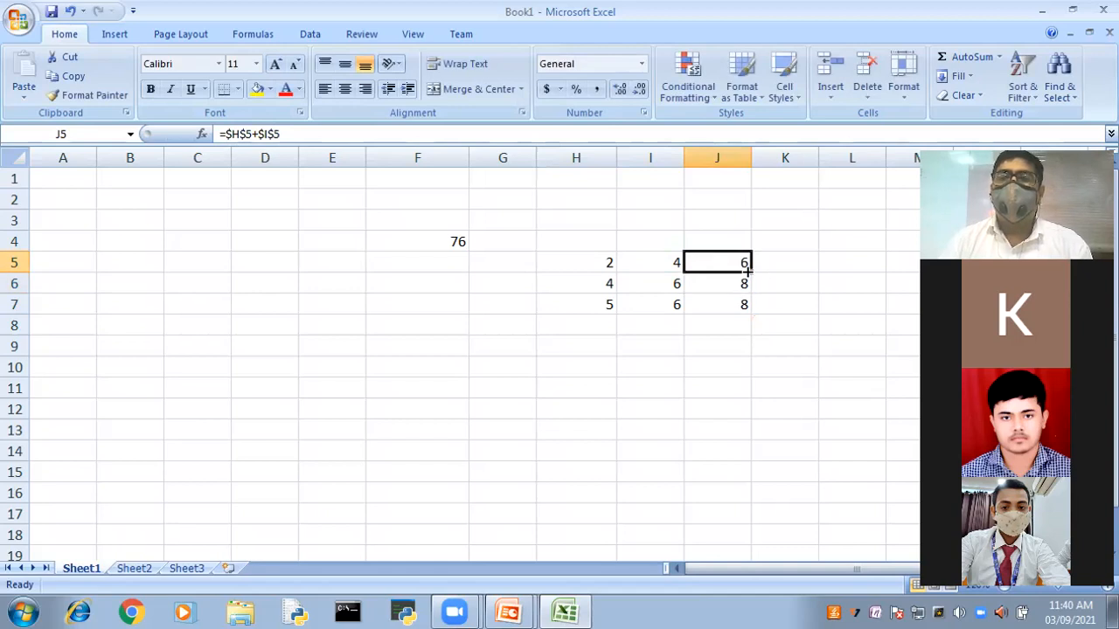
pyautogui.moveTo(747, 271); pyautogui.dragTo(749, 306)
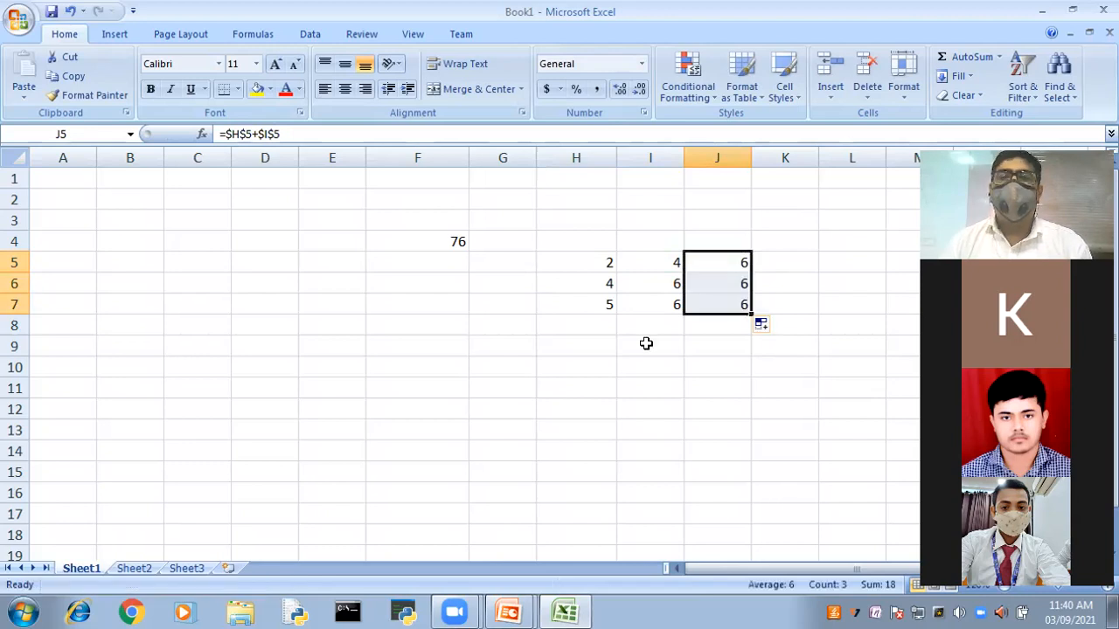
pyautogui.click(782, 483)
pyautogui.click(724, 282)
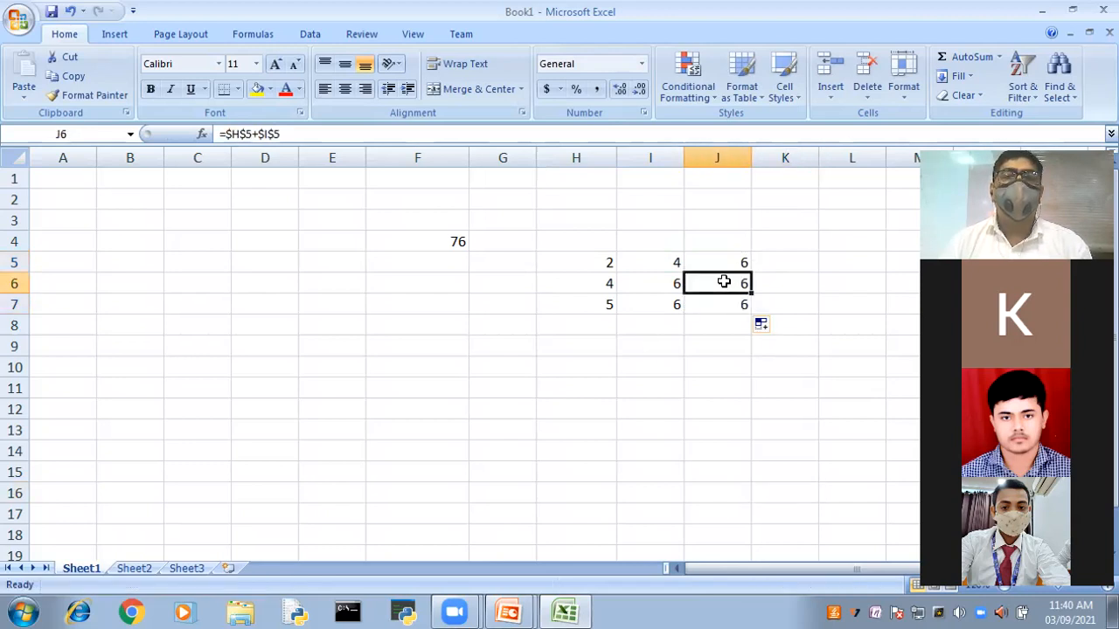
pyautogui.click(724, 306)
pyautogui.click(731, 260)
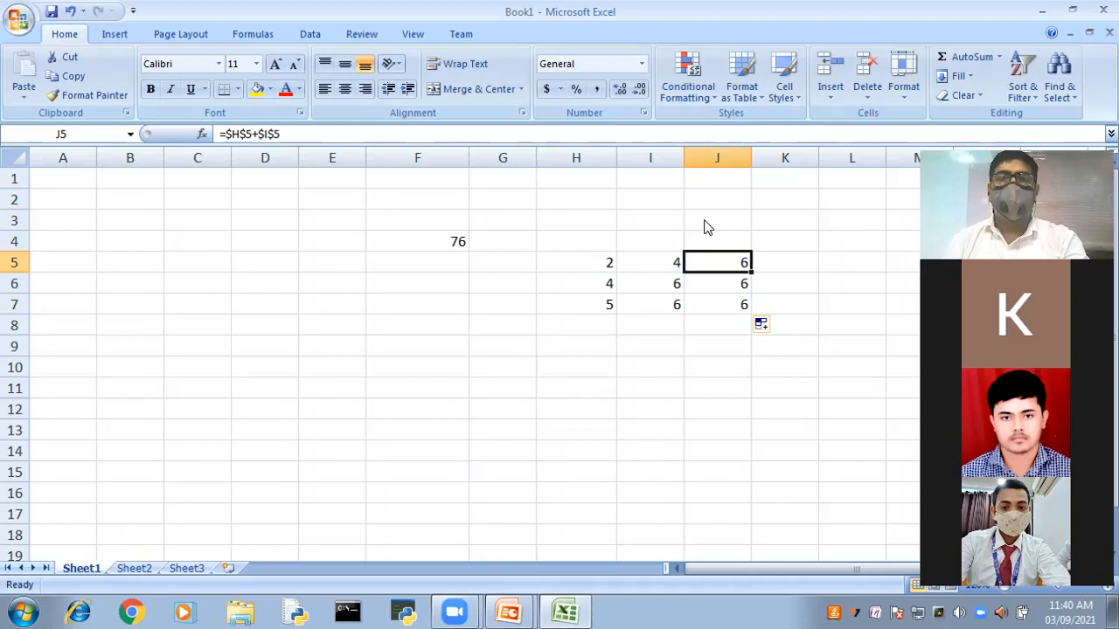
# Step: Switch to the PowerPoint slide show explaining Excel functions
pyautogui.hotkey('alt', 'Tab')
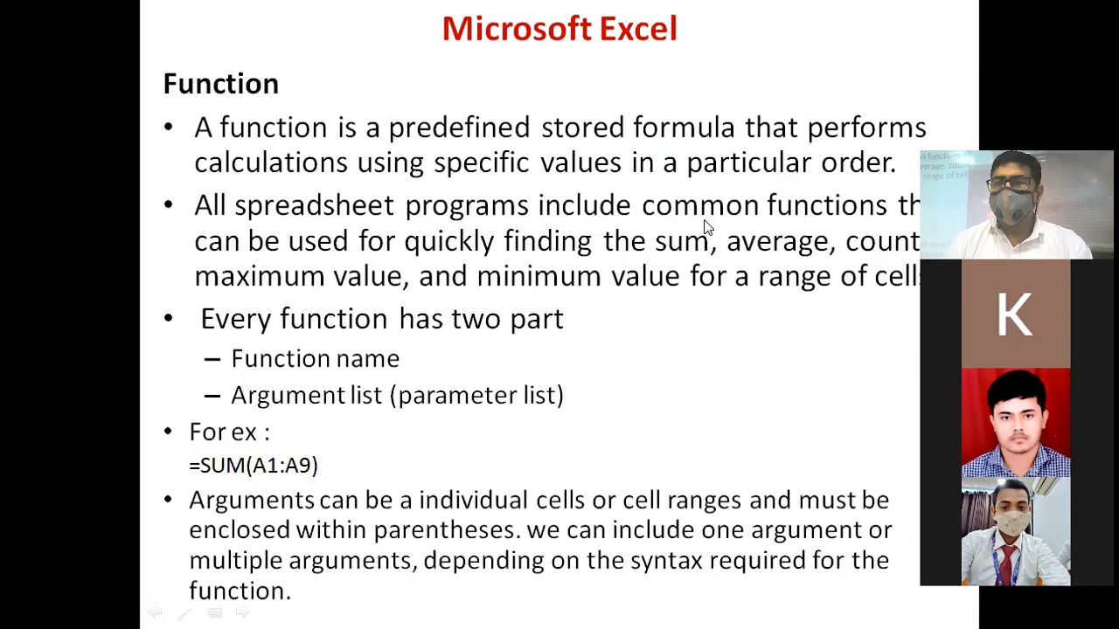
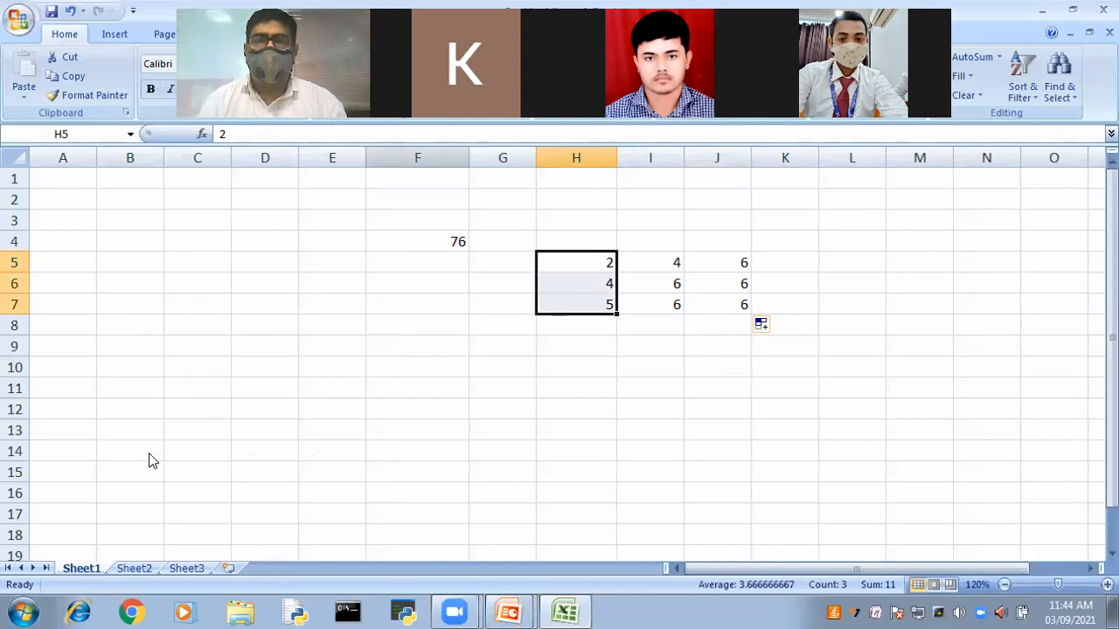
# Step: Total the selected range H5:H7 in cell H8 with AutoSum and check the SUM formula there
pyautogui.click(961, 56)
pyautogui.click(651, 345)
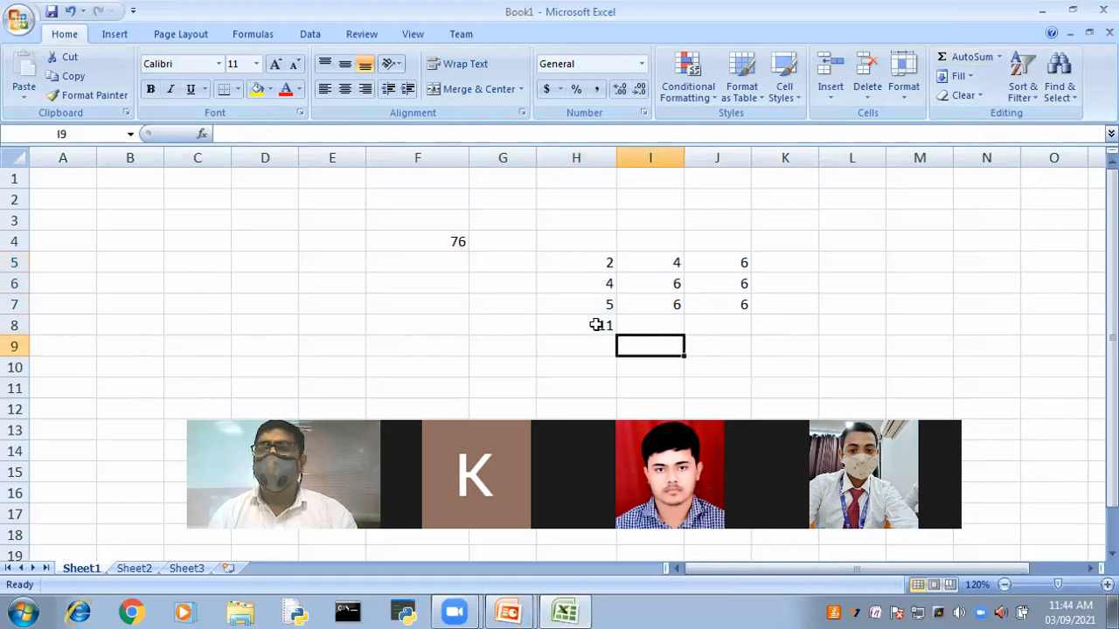
pyautogui.click(596, 325)
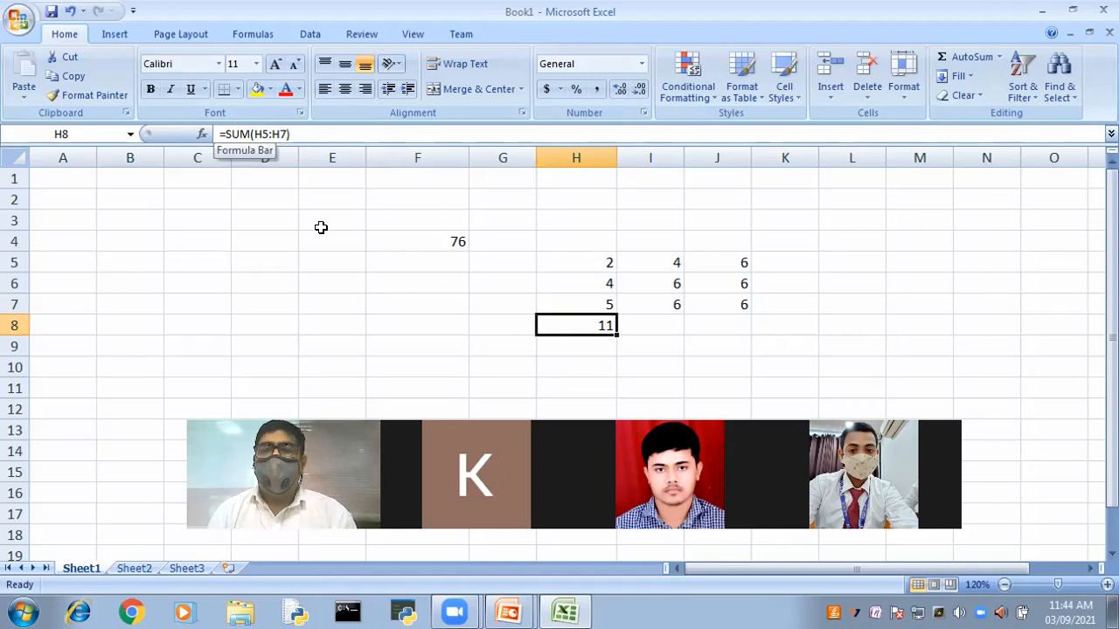
pyautogui.click(670, 360)
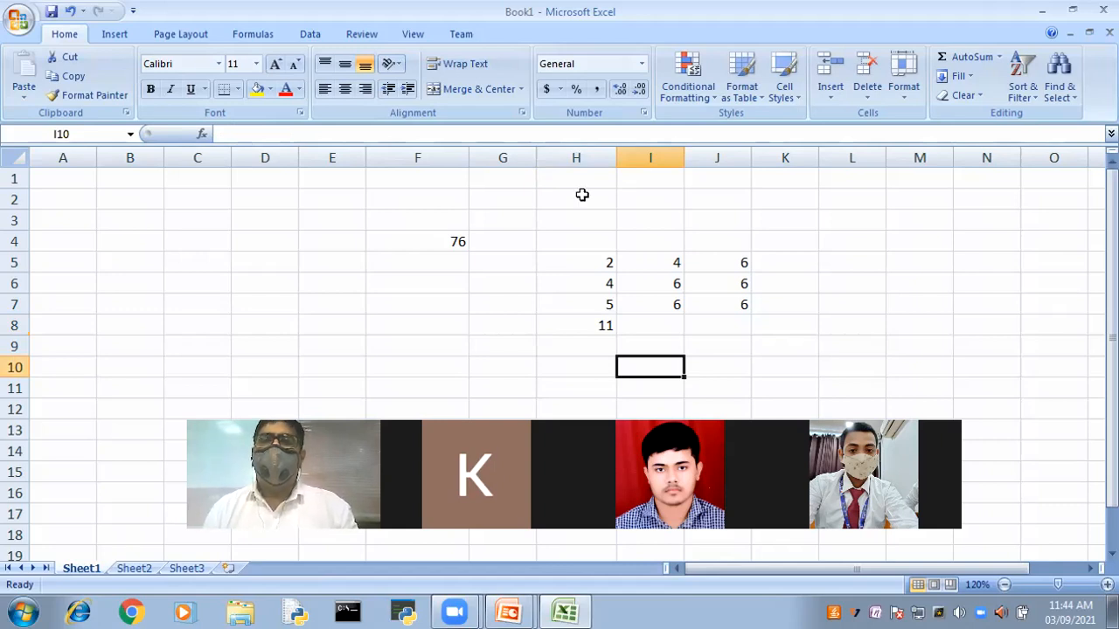
# Step: Inspect the contents of cells H5, I5, H6 and H7 one after another
pyautogui.click(608, 260)
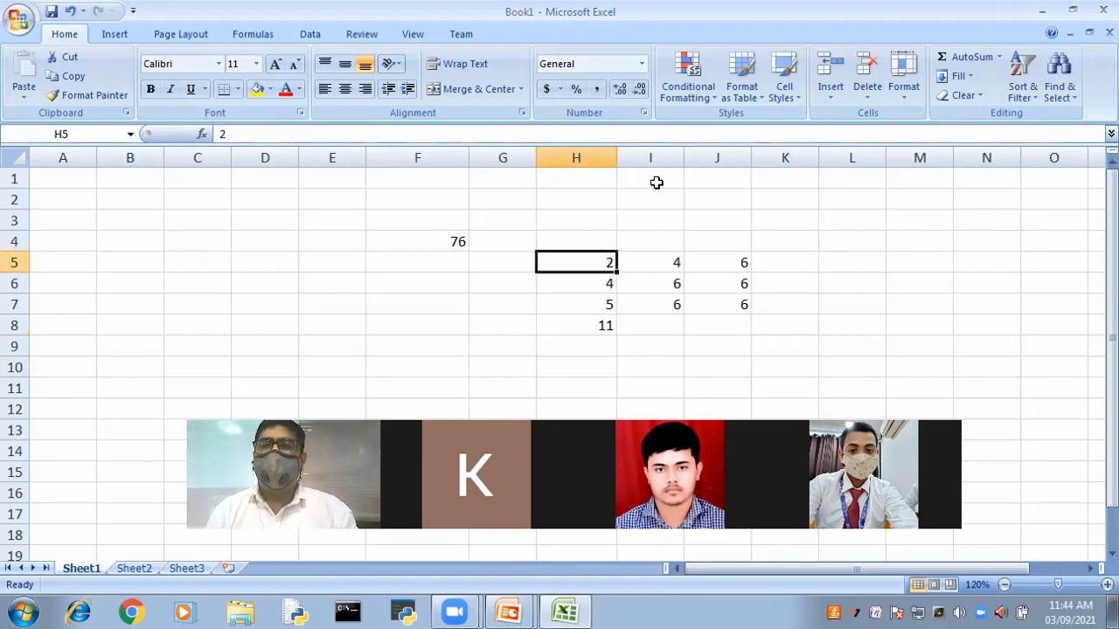
pyautogui.click(676, 264)
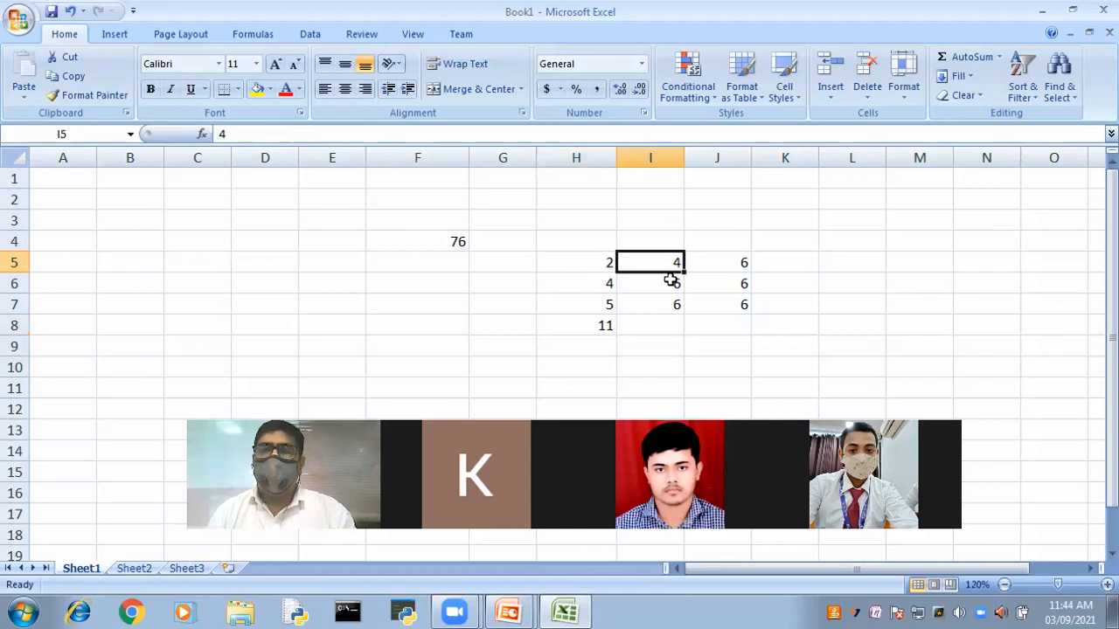
pyautogui.click(591, 262)
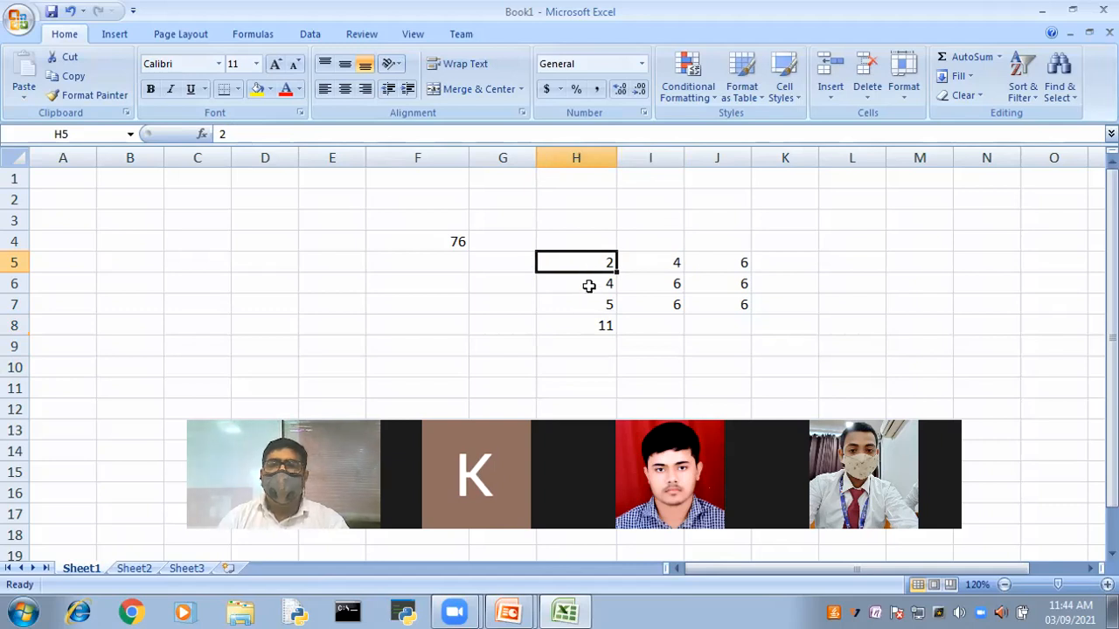
pyautogui.press('Return')
pyautogui.click(586, 308)
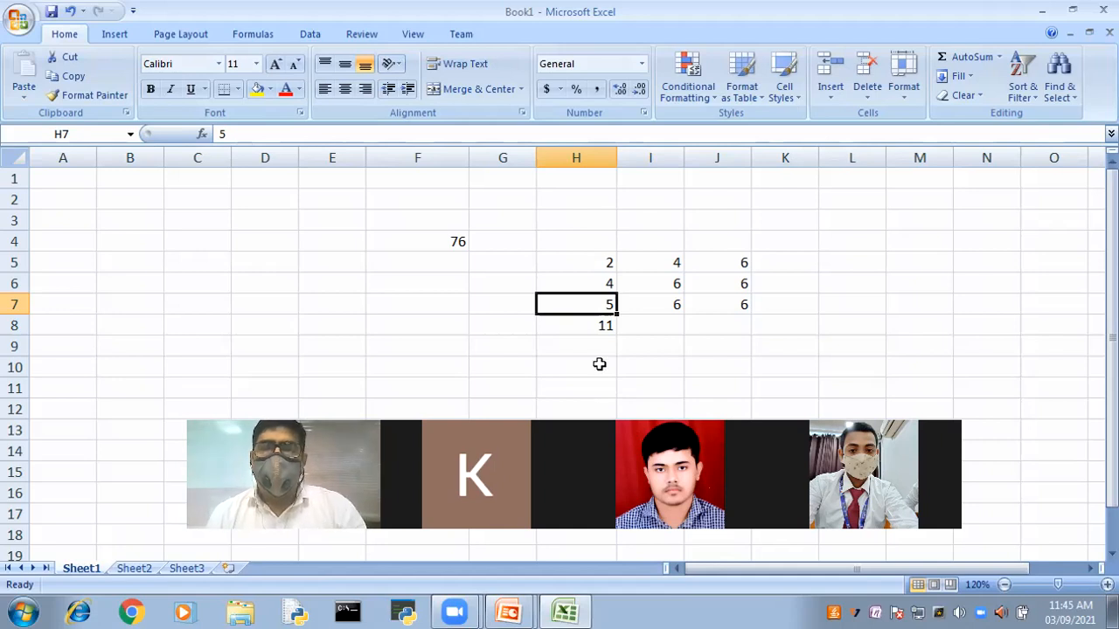
# Step: Enter a SUM formula with separate cell arguments in H10: =sum(h5,h6,h7)
pyautogui.click(599, 364)
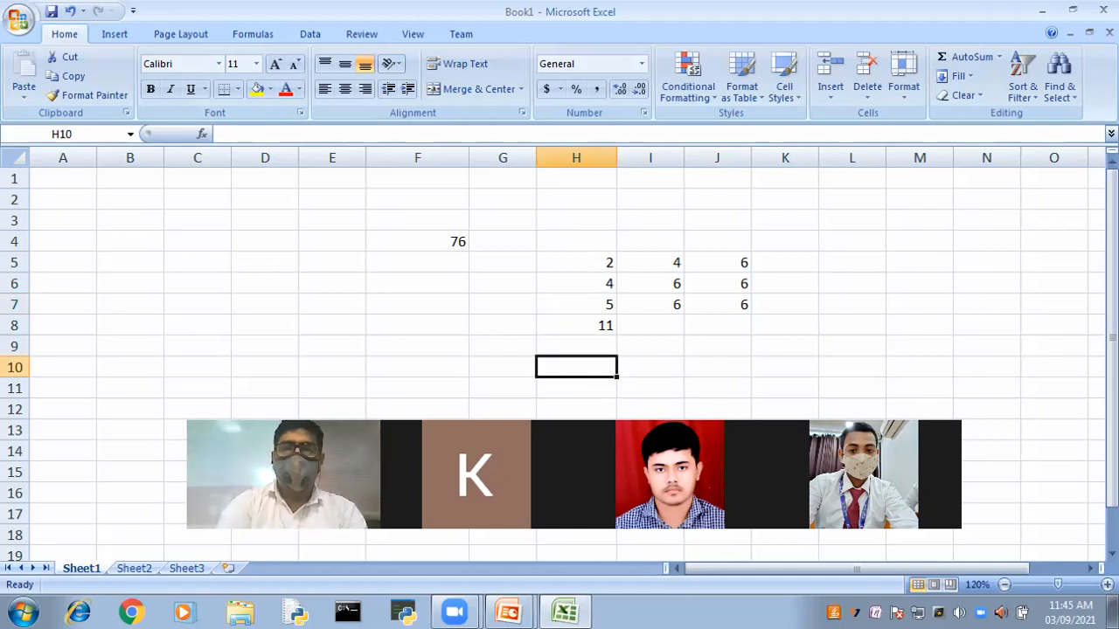
pyautogui.write('=sum')
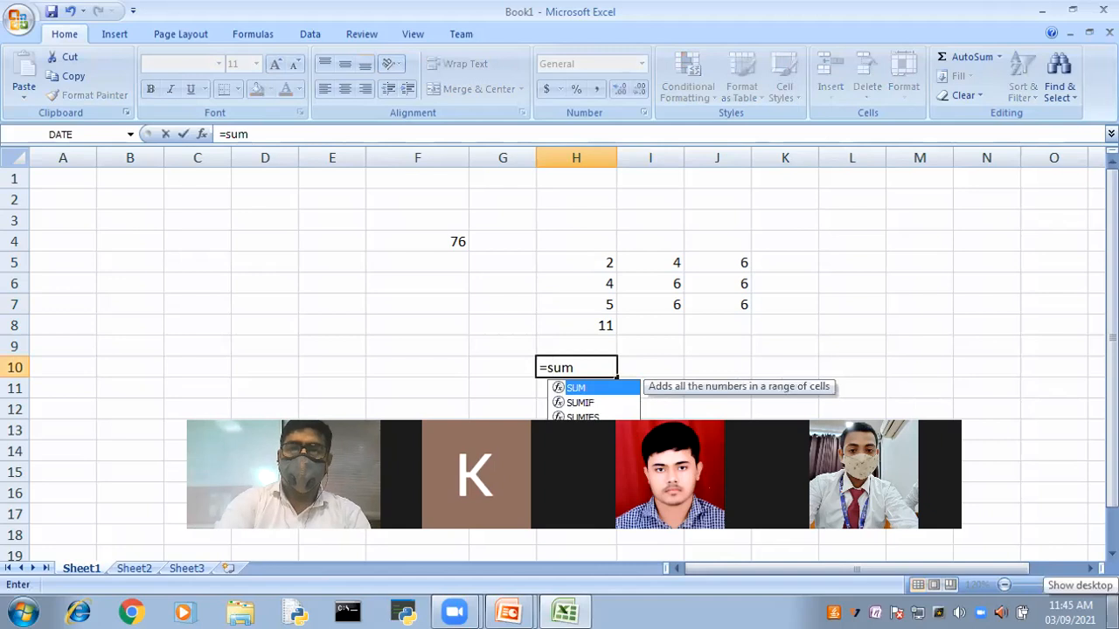
pyautogui.write('(')
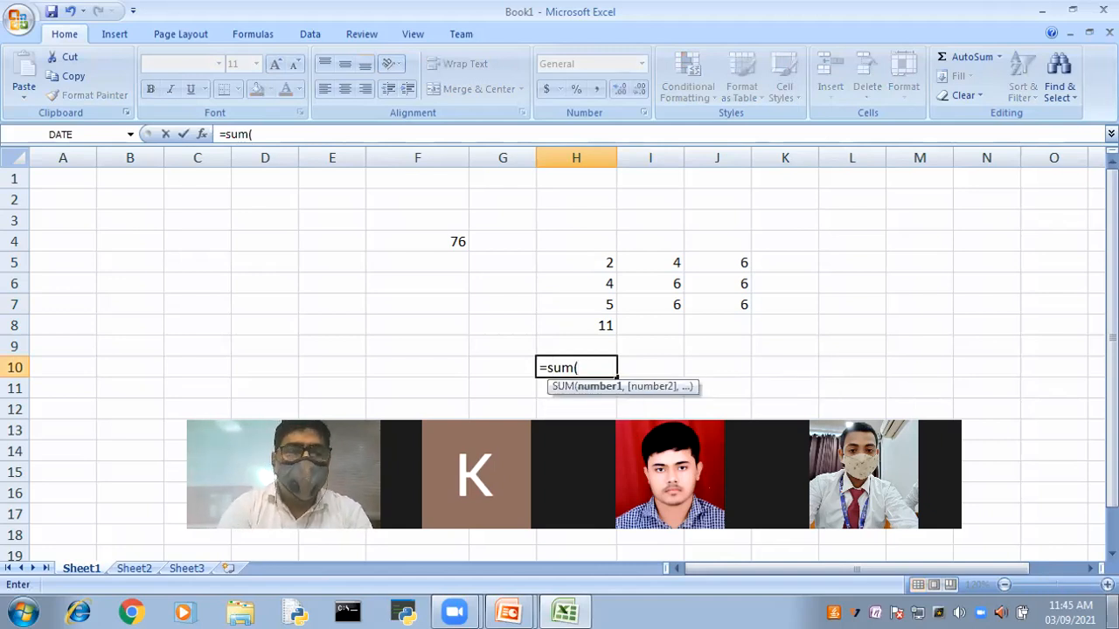
pyautogui.write('h5')
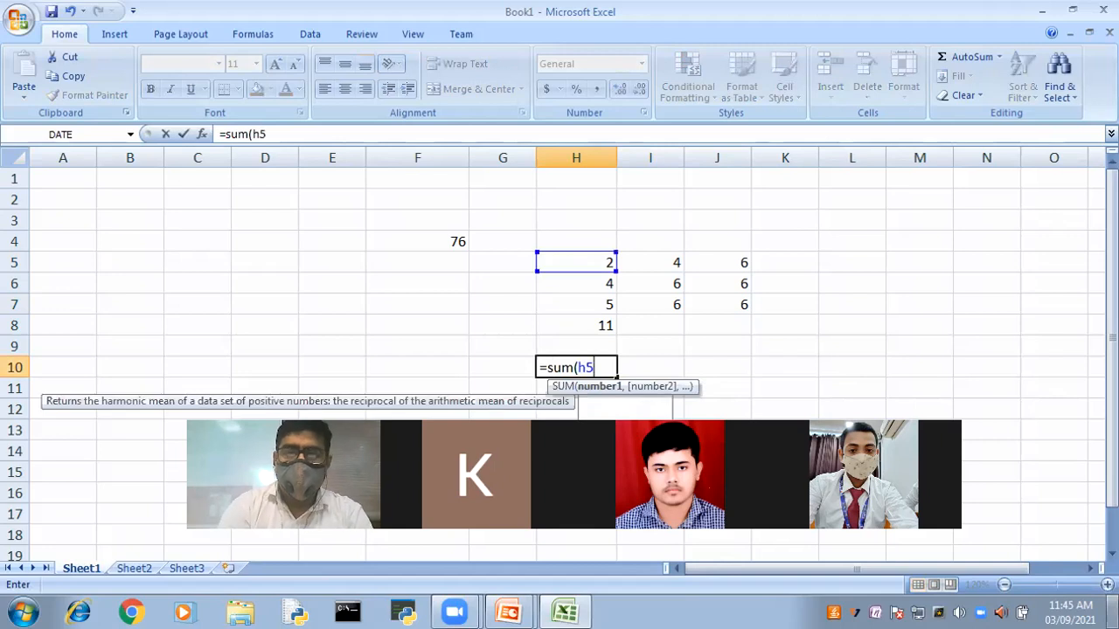
pyautogui.write(',')
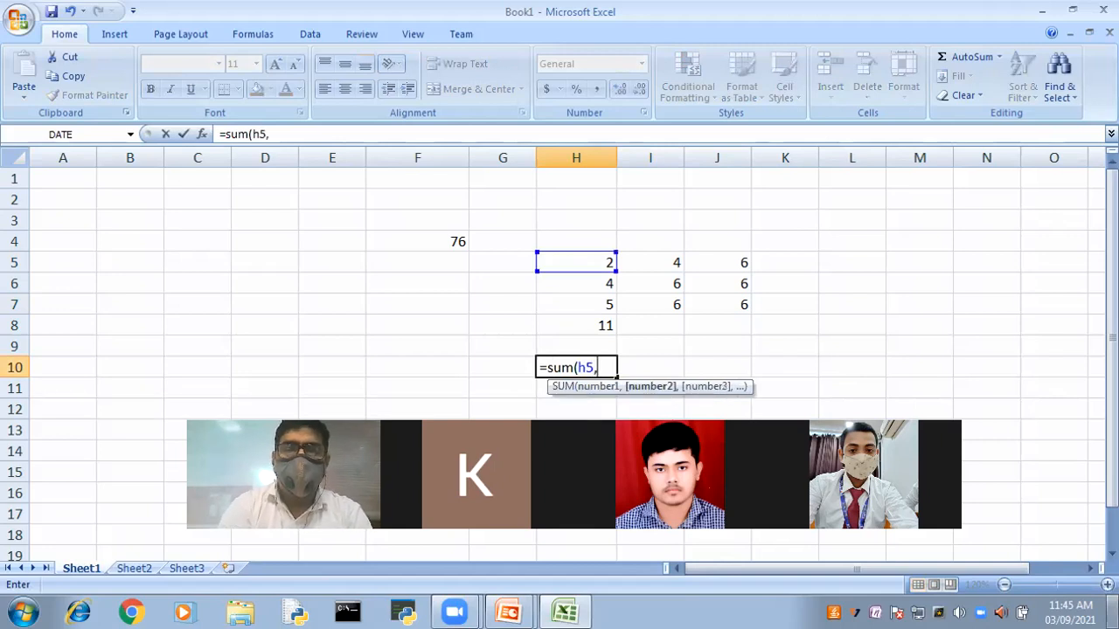
pyautogui.write('h6')
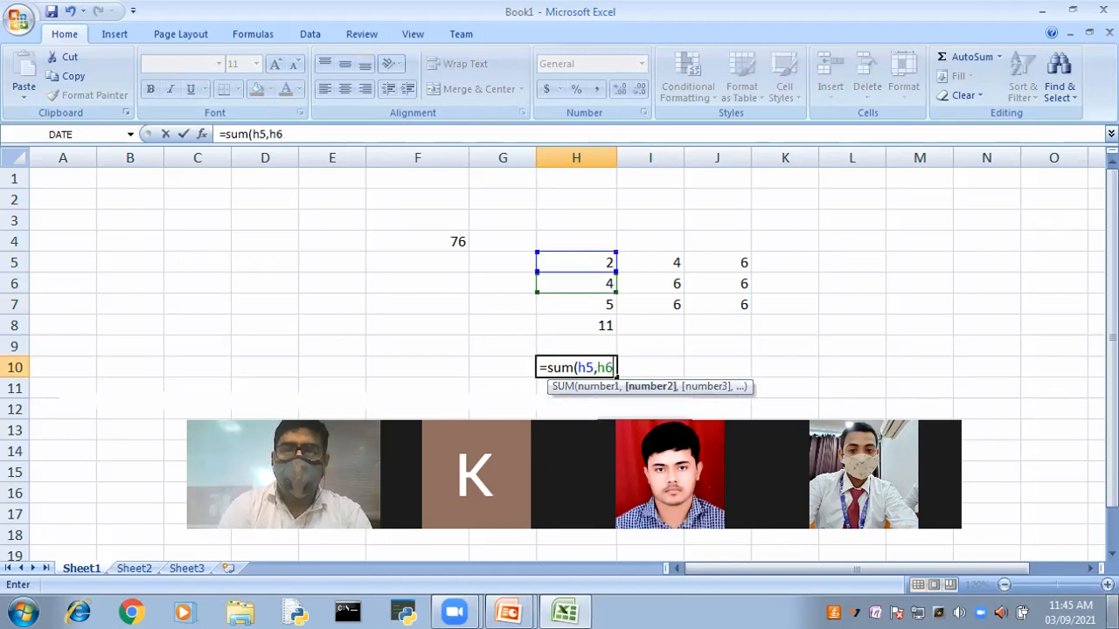
pyautogui.write(',h7)')
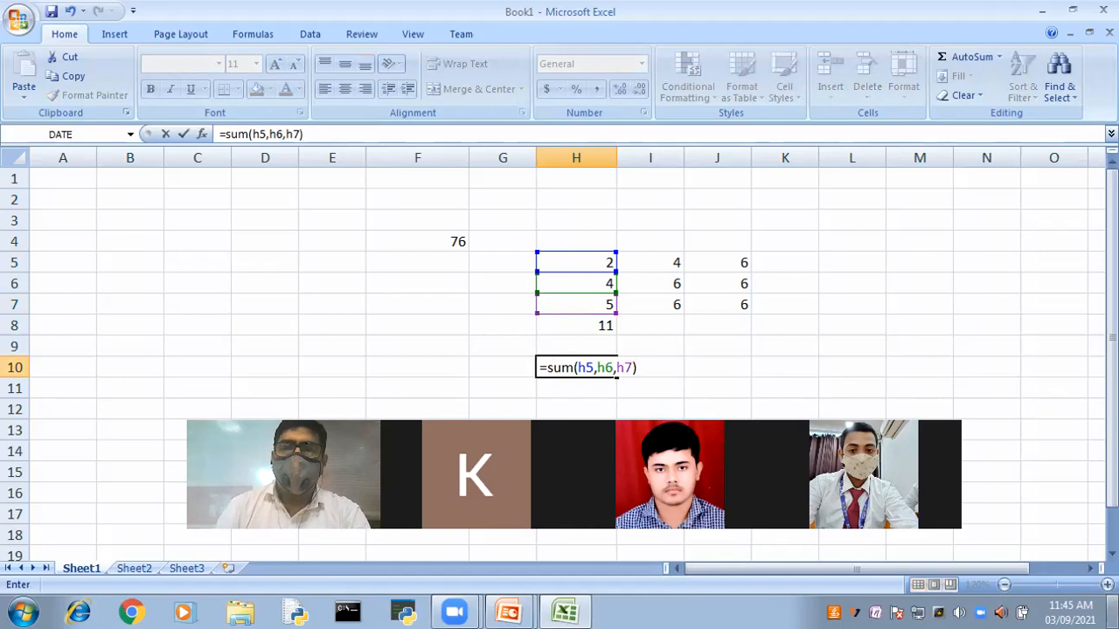
pyautogui.press('Return')
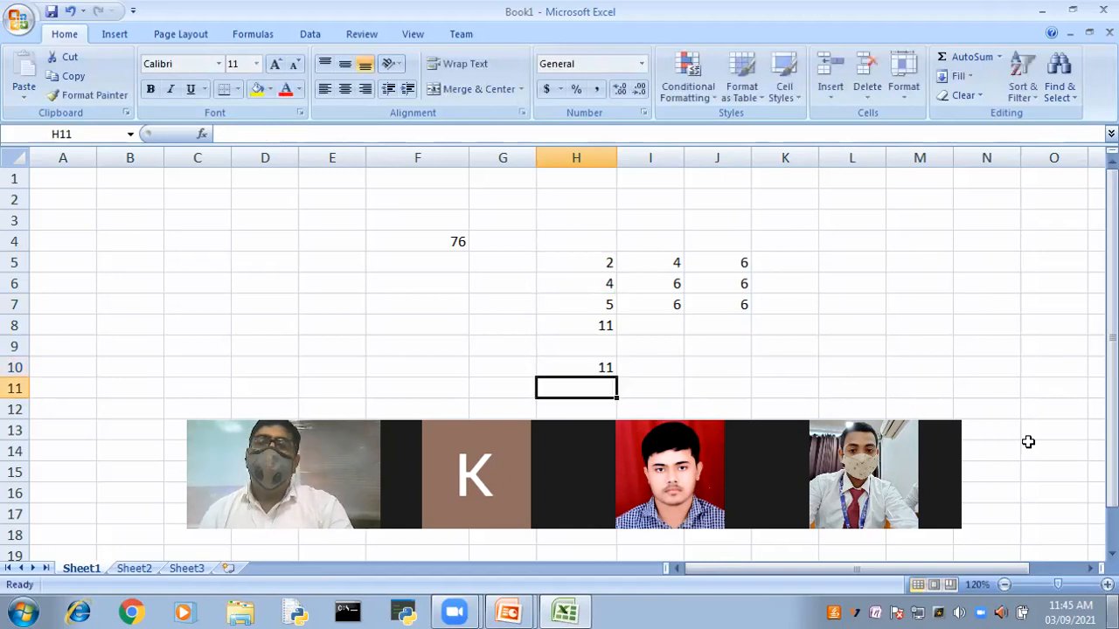
# Step: Change the formula in H10 to use a cell range as its argument, giving =SUM(H5:H7)
pyautogui.click(600, 367)
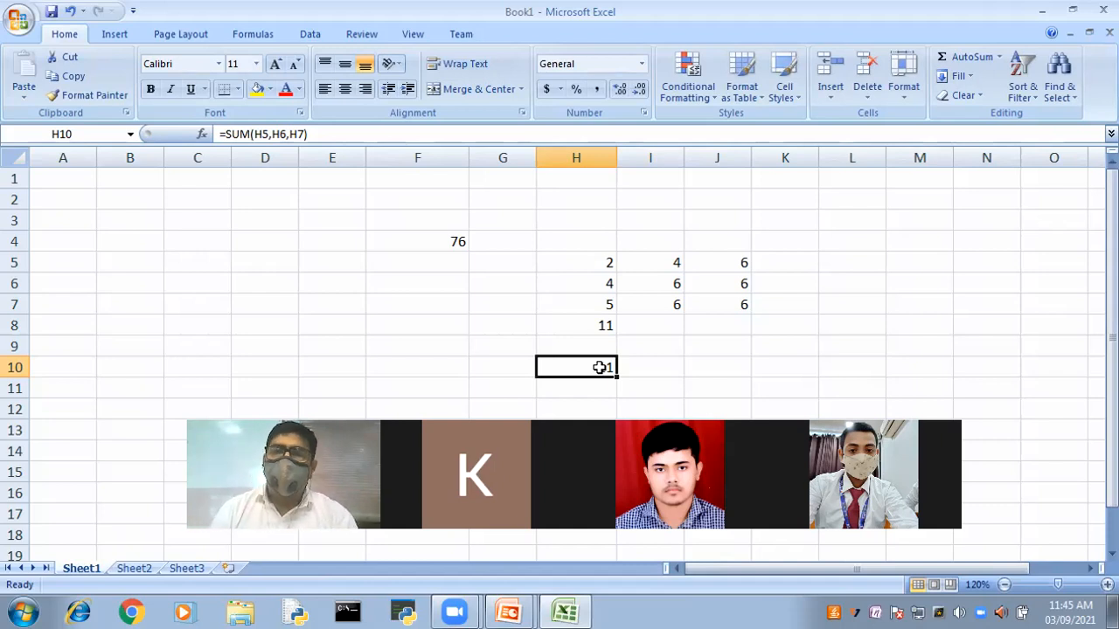
pyautogui.click(372, 136)
pyautogui.press('BackSpace')
pyautogui.press('BackSpace')
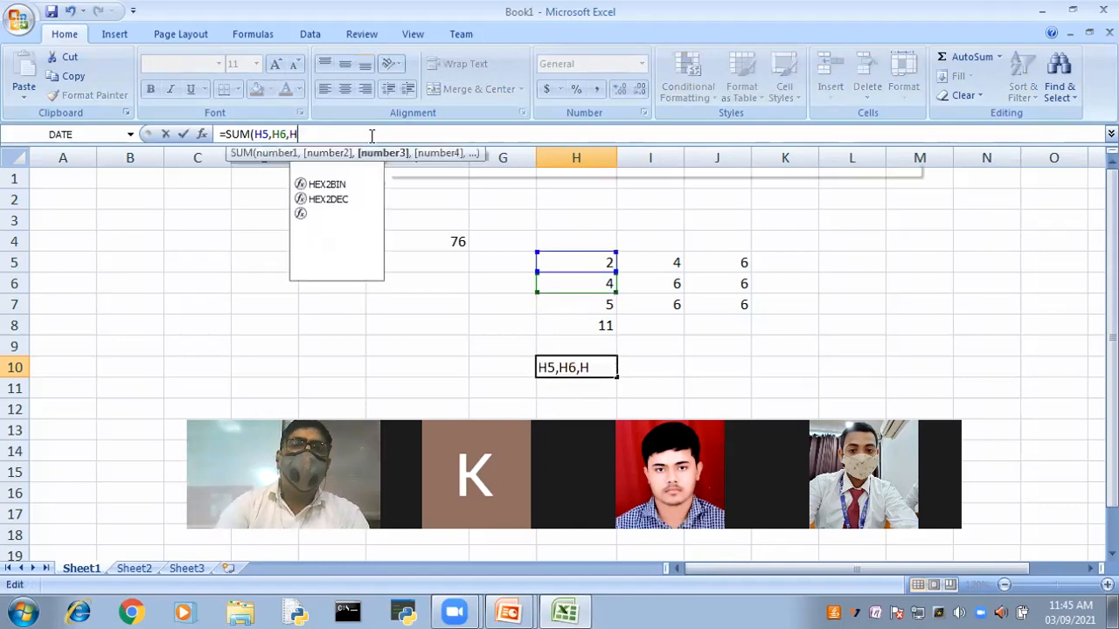
pyautogui.press('BackSpace')
pyautogui.press('BackSpace')
pyautogui.press('BackSpace')
pyautogui.press('BackSpace')
pyautogui.press('BackSpace')
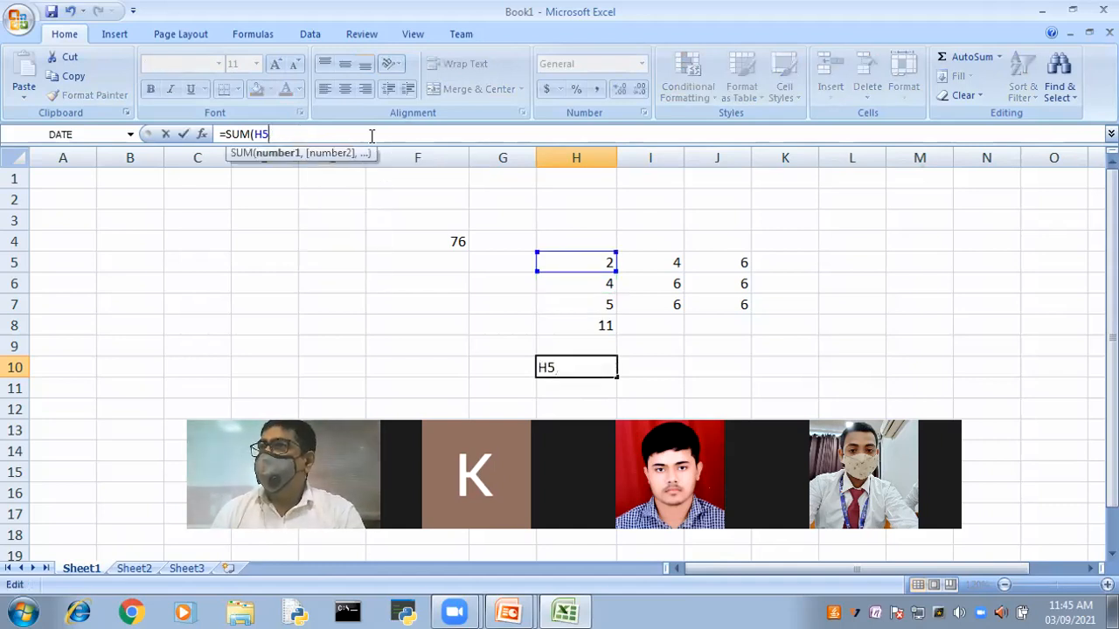
pyautogui.write(':')
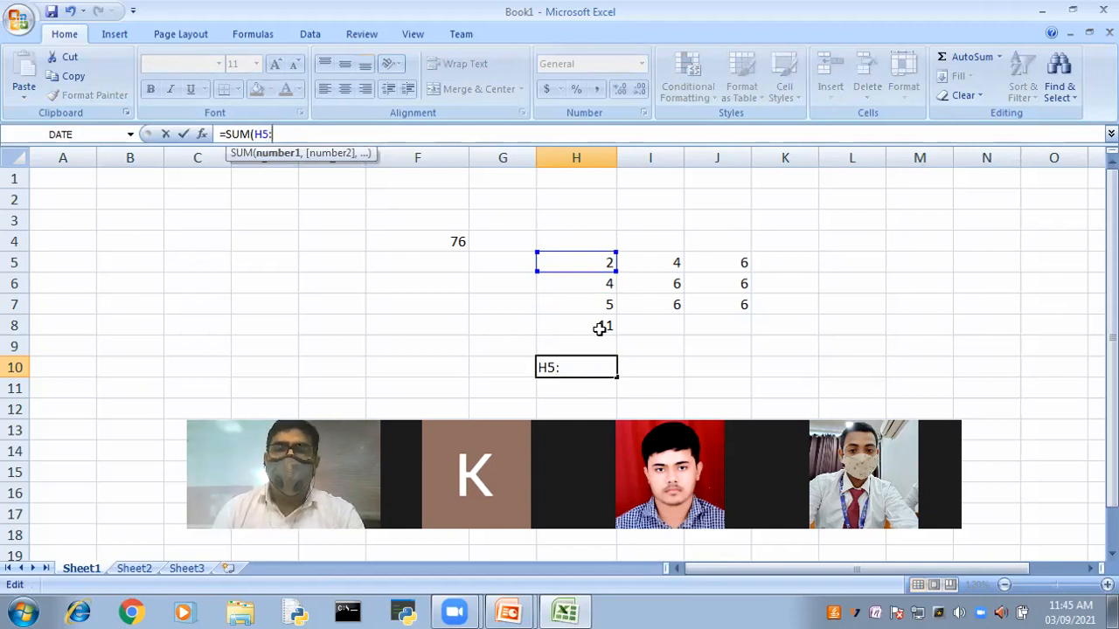
pyautogui.click(585, 304)
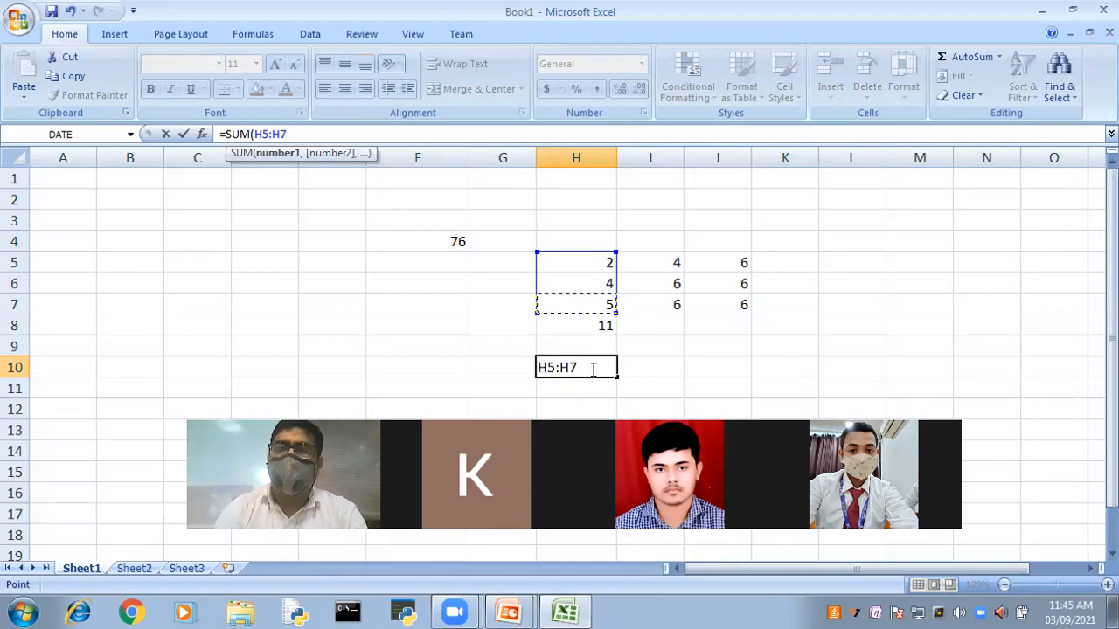
pyautogui.press('Return')
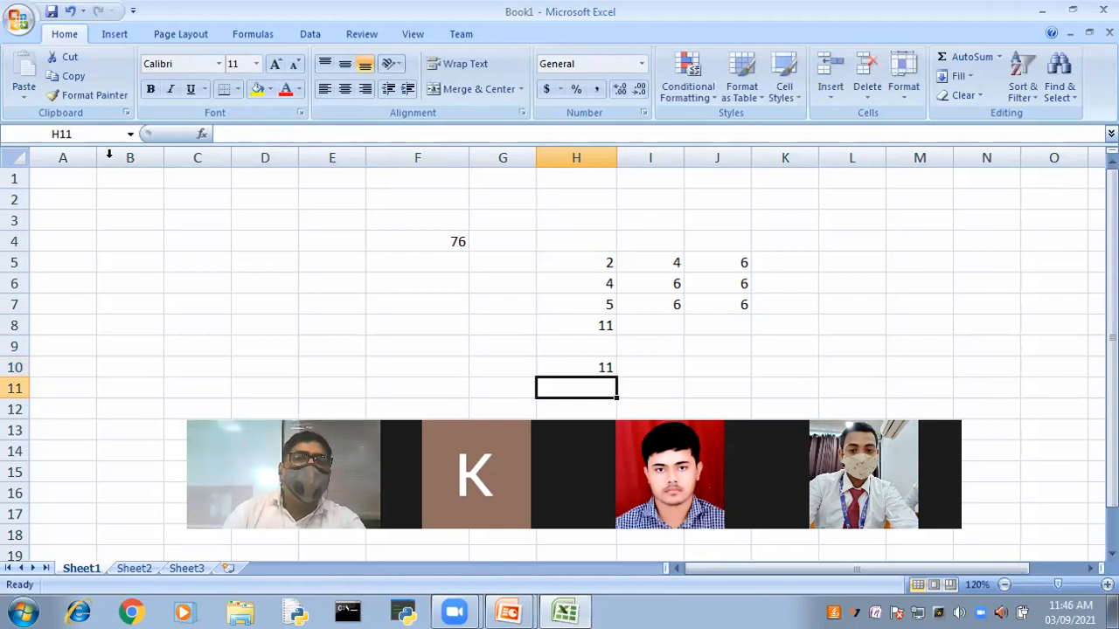
# Step: Switch to the PowerPoint slide show and advance to the slide describing SUM, AVERAGE, COUNT, MAX and MIN
pyautogui.click(68, 179)
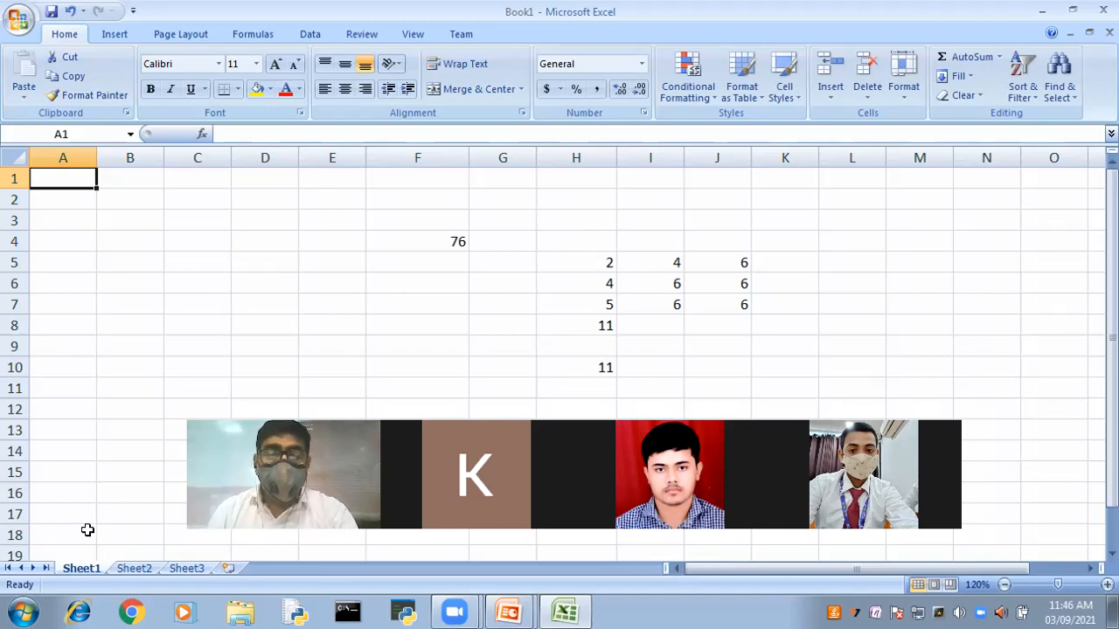
pyautogui.hotkey('alt', 'Tab')
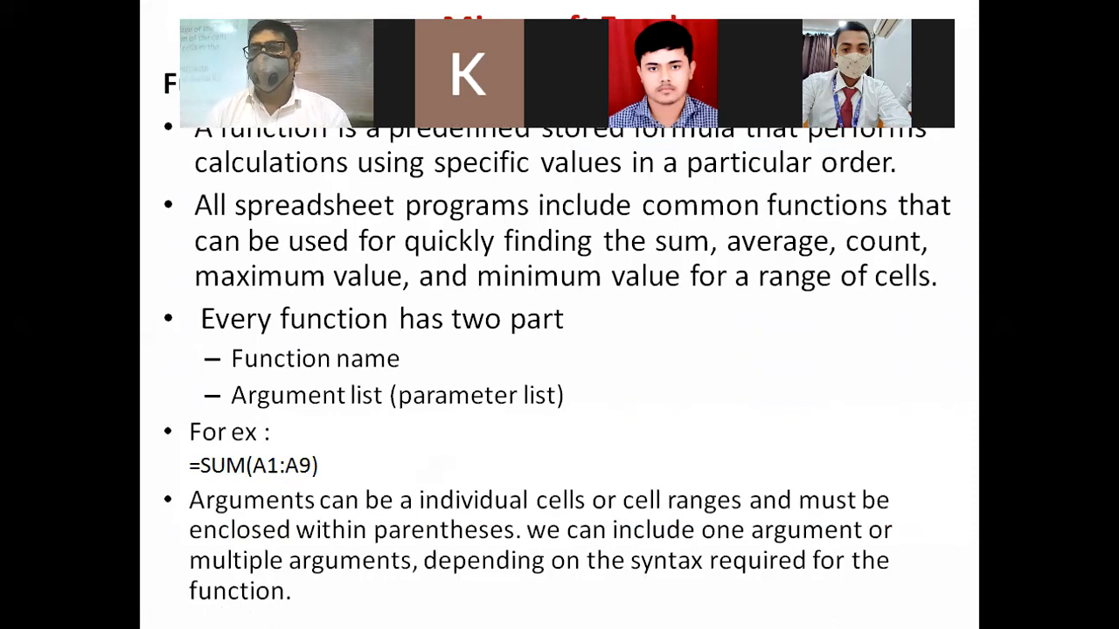
pyautogui.press('Right')
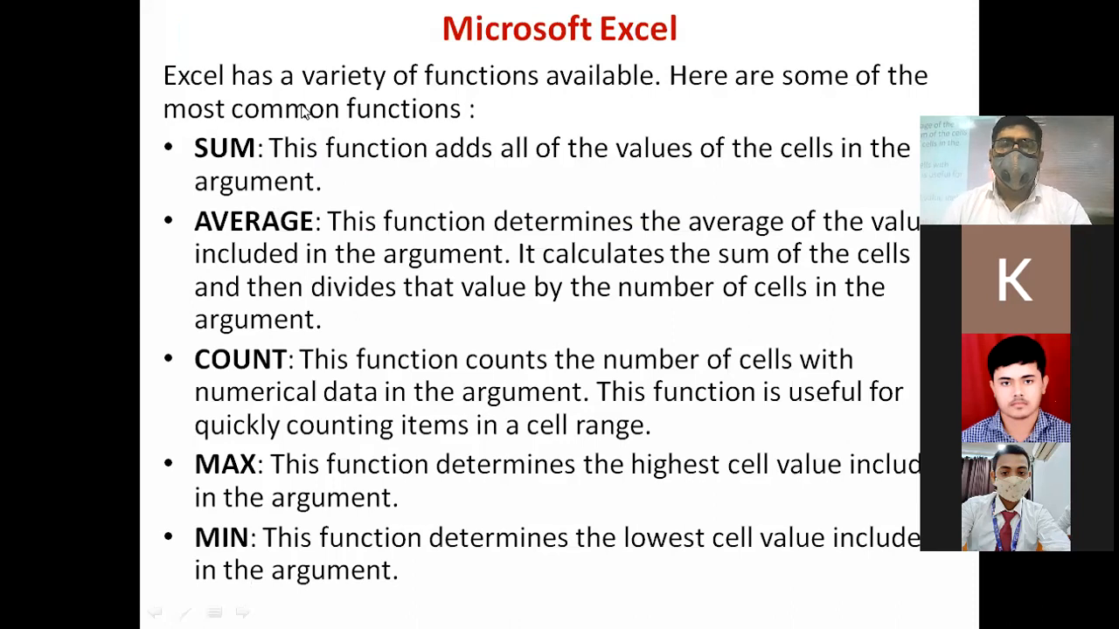
# Step: Return to the Excel workbook, look at the functions offered under AutoSum, and switch back to the slide show
pyautogui.hotkey('alt', 'Tab')
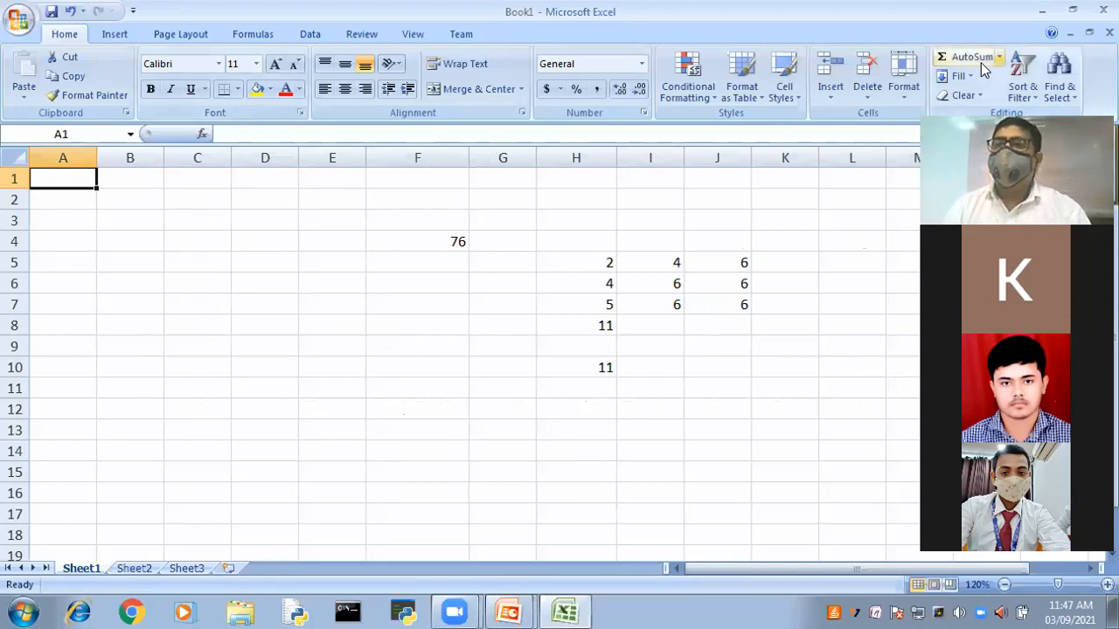
pyautogui.click(999, 57)
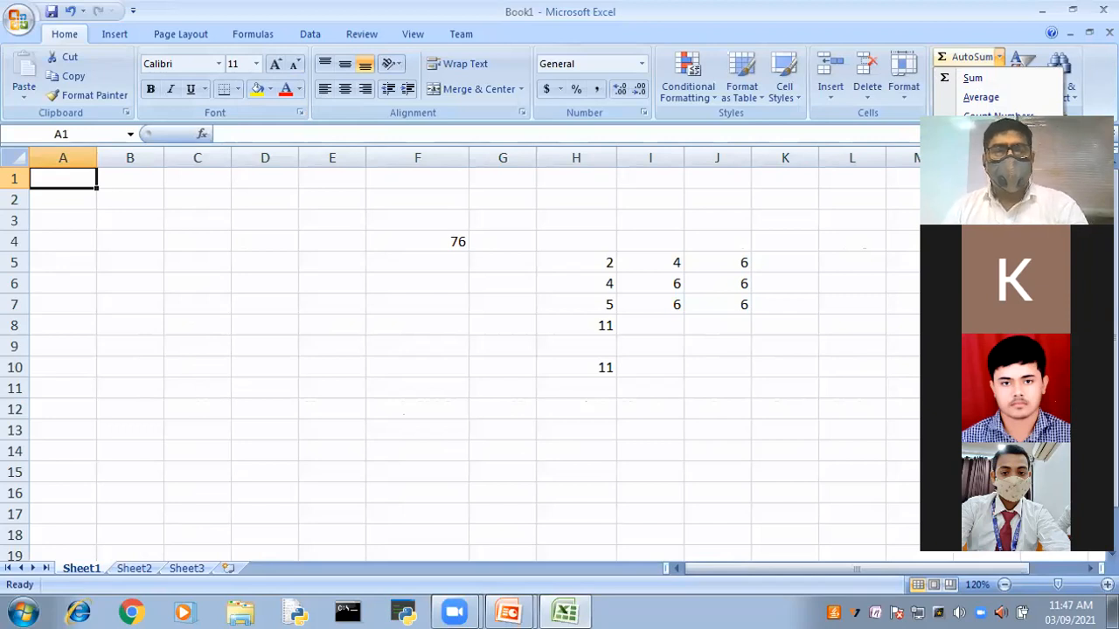
pyautogui.hotkey('alt', 'Tab')
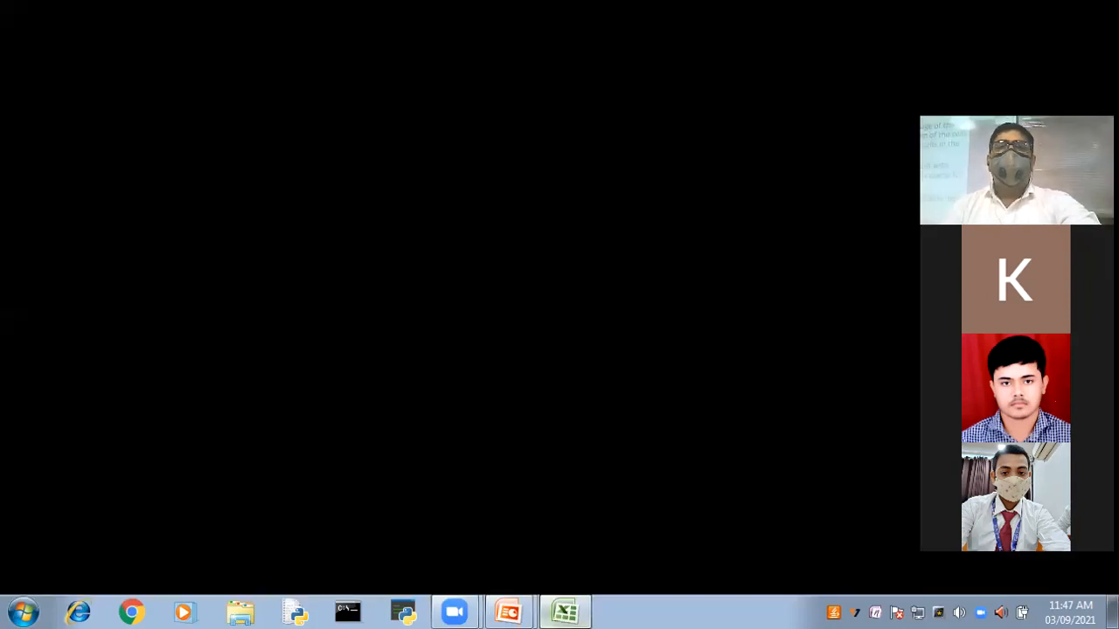
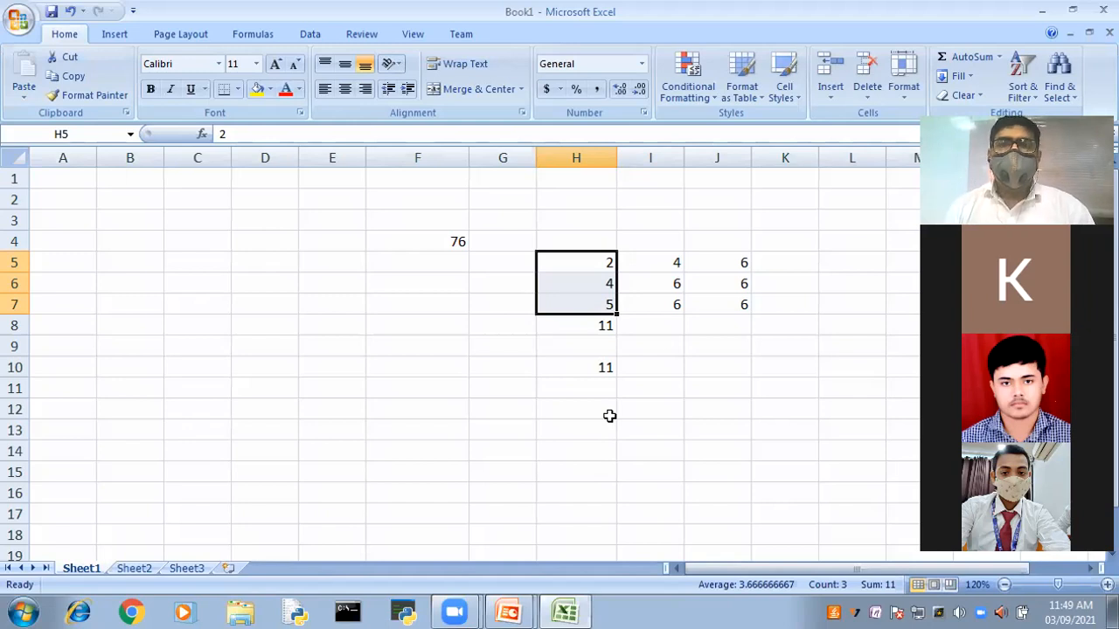
# Step: Replace the formula in H8 with the plain value 11 and clear the SUM formula from H10
pyautogui.click(594, 326)
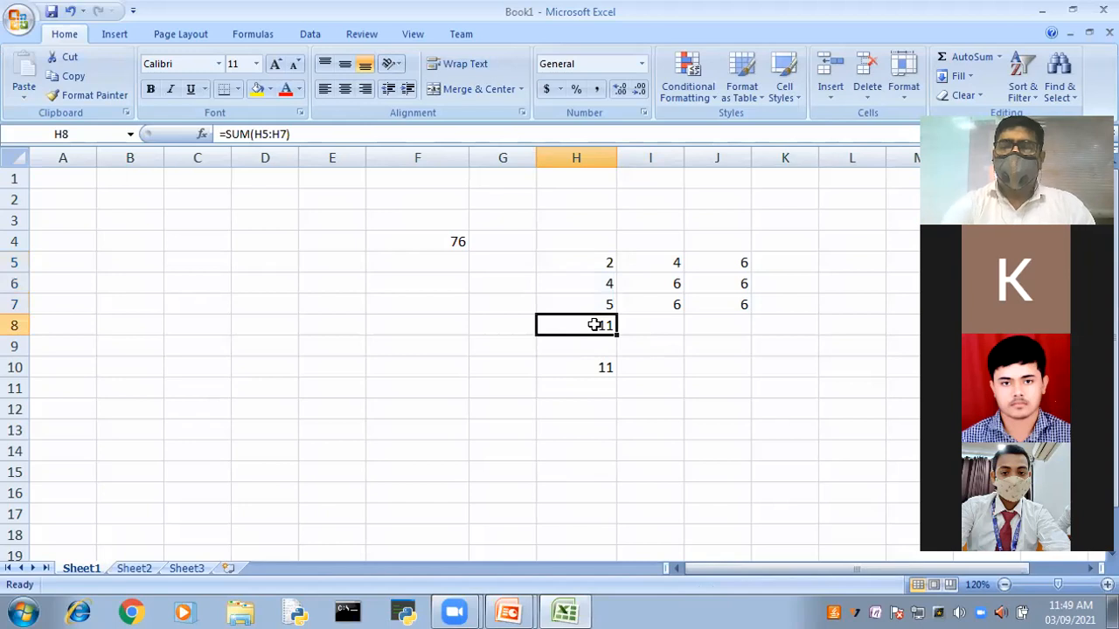
pyautogui.press('Delete')
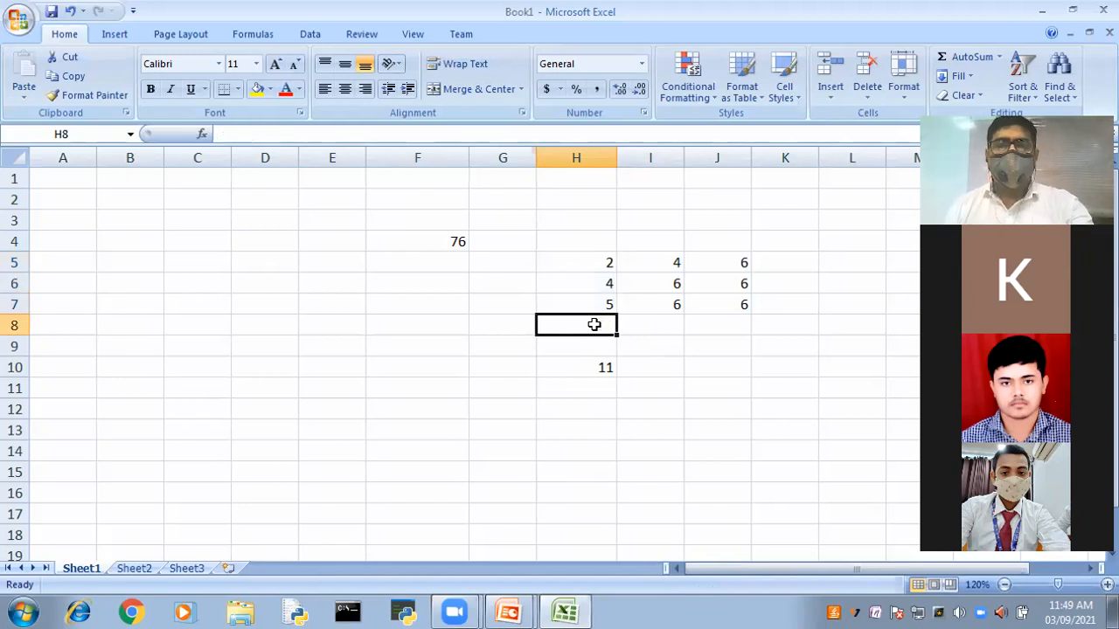
pyautogui.write('11')
pyautogui.click(594, 431)
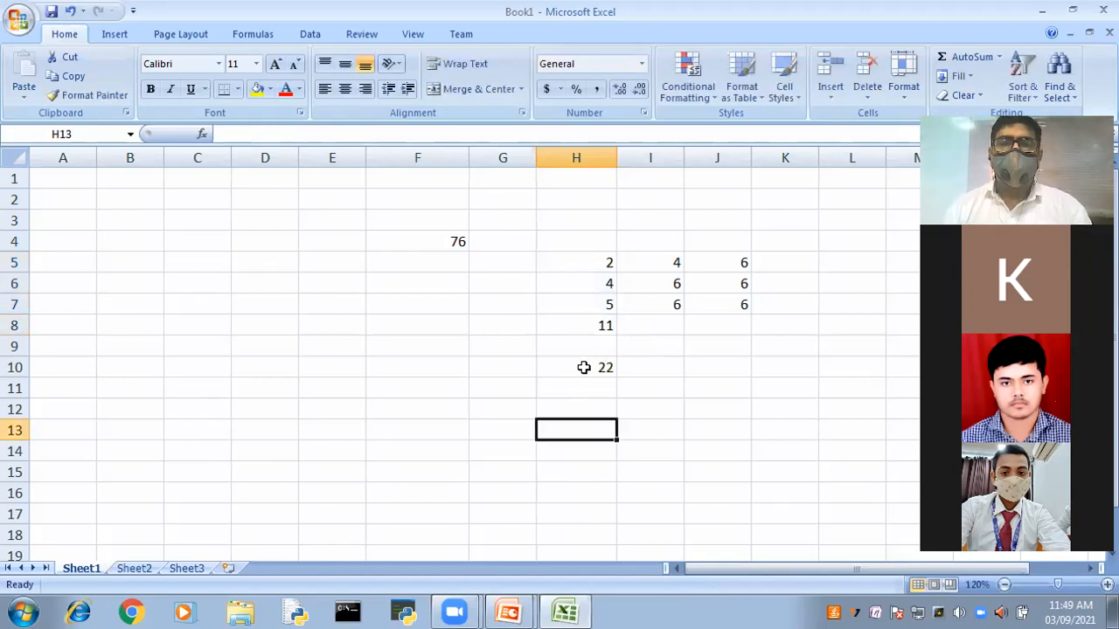
pyautogui.click(584, 368)
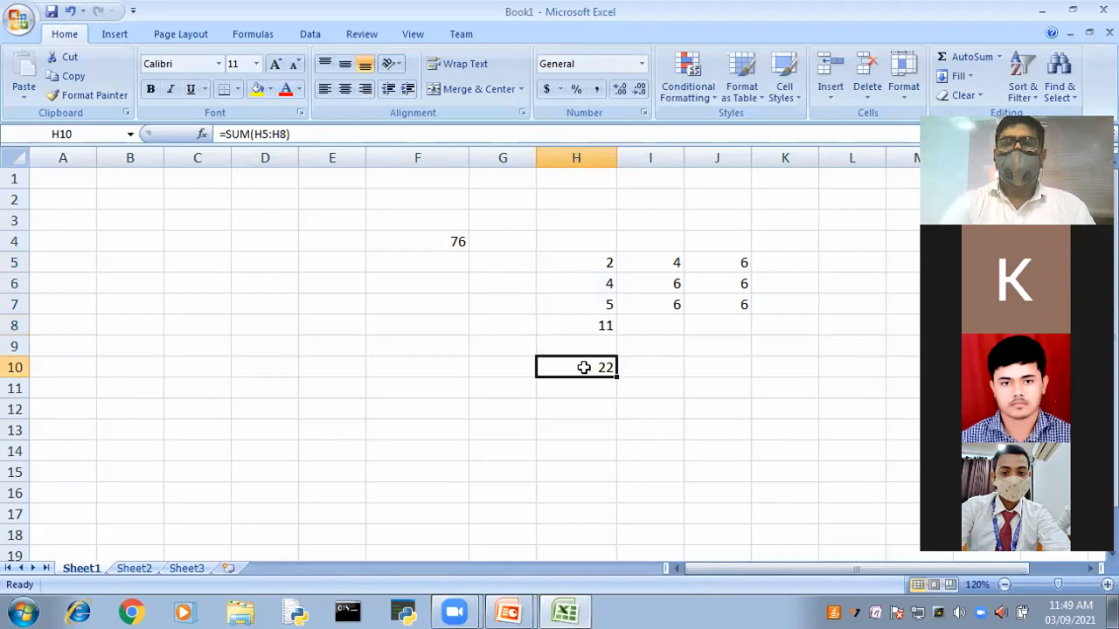
pyautogui.press('Delete')
pyautogui.click(652, 449)
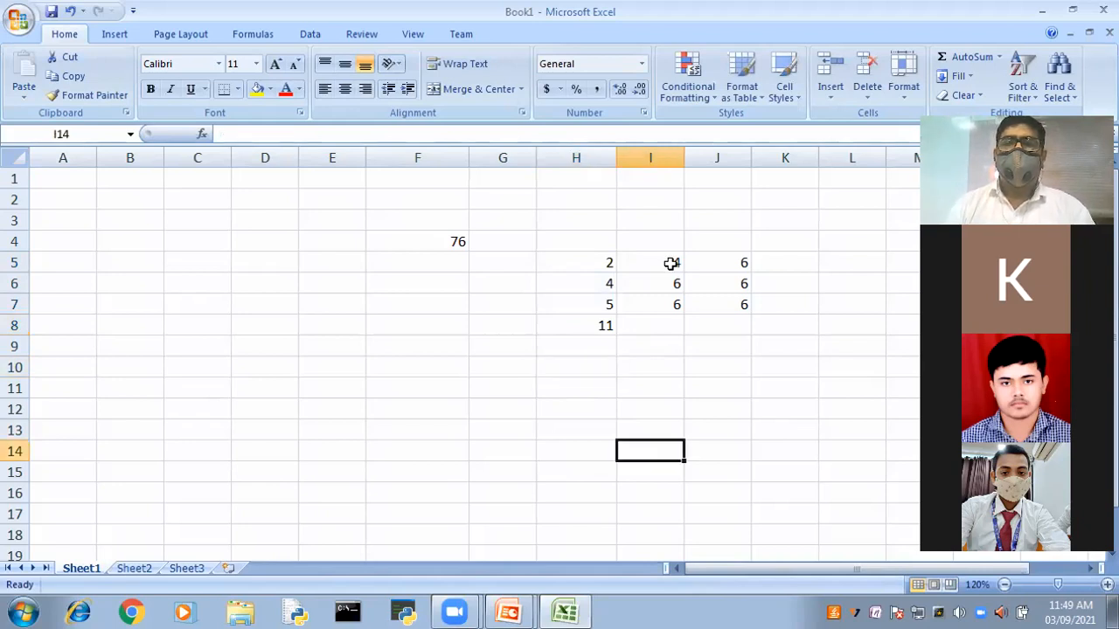
# Step: Move the values from I5:I7 into H9:H11, directly below the numbers in column H
pyautogui.moveTo(669, 269); pyautogui.dragTo(664, 305)
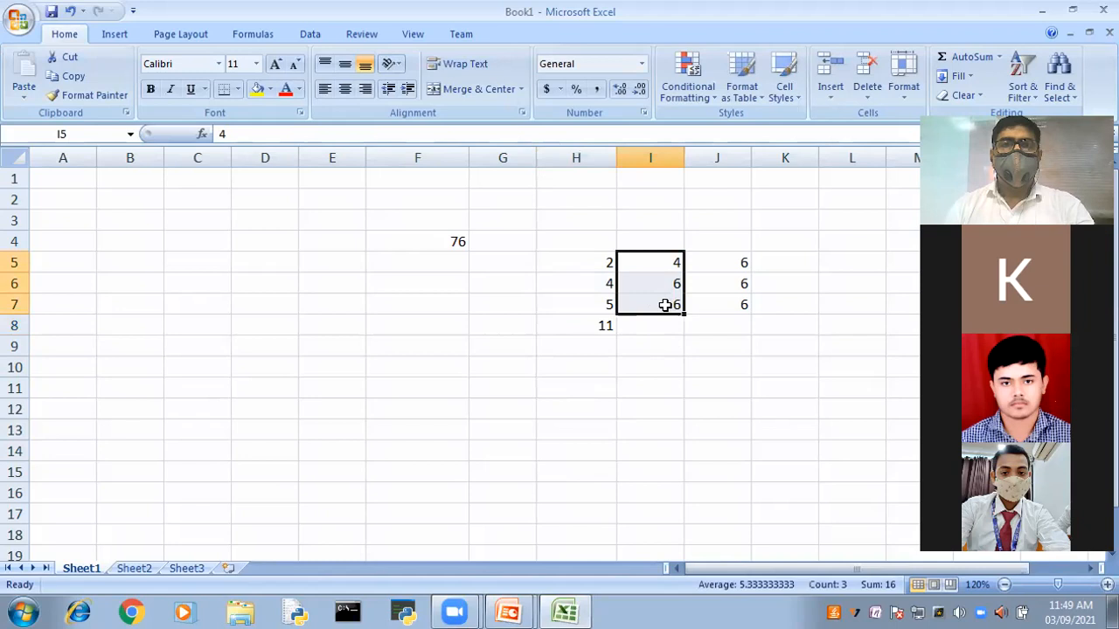
pyautogui.hotkey('ctrl', 'c')
pyautogui.click(586, 349)
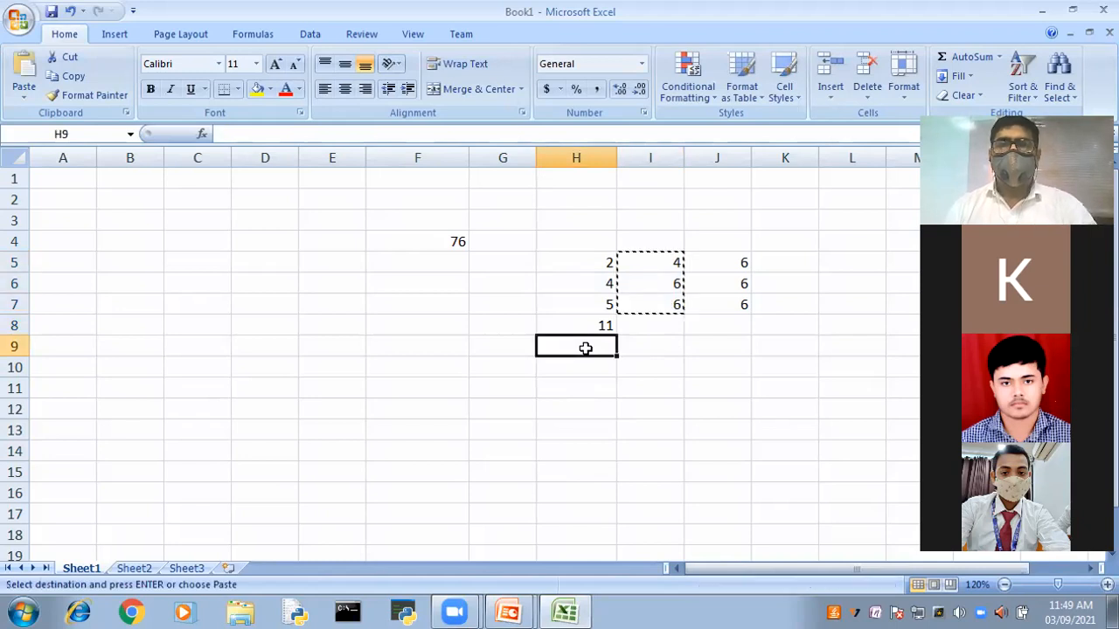
pyautogui.hotkey('ctrl', 'v')
pyautogui.click(719, 450)
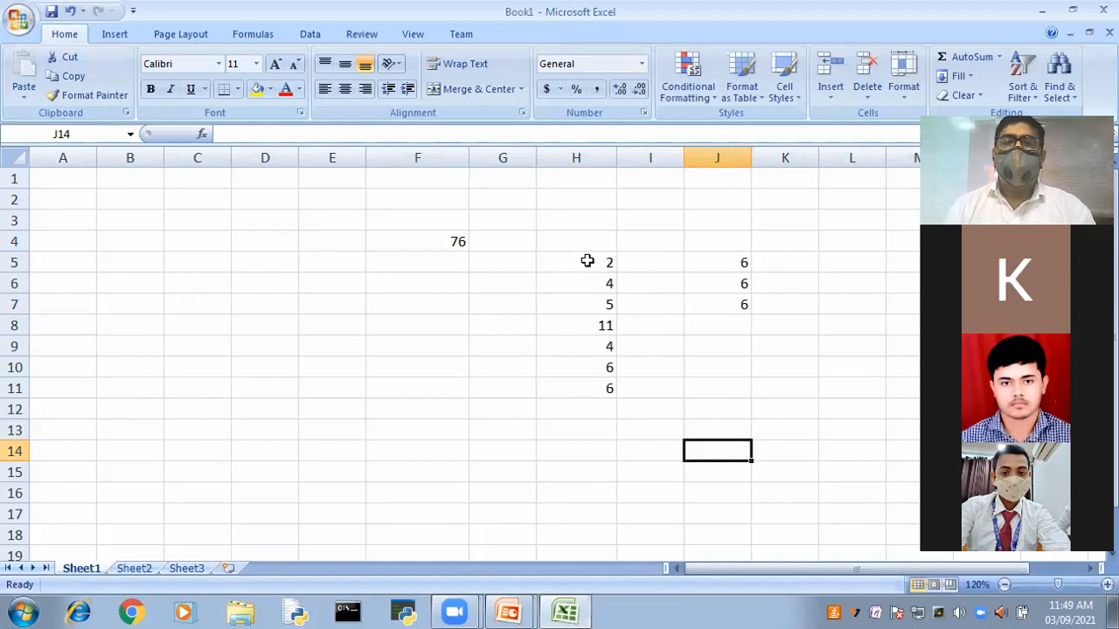
# Step: Total the range H5:H11 in cell H12 with AutoSum
pyautogui.moveTo(587, 262); pyautogui.dragTo(601, 390)
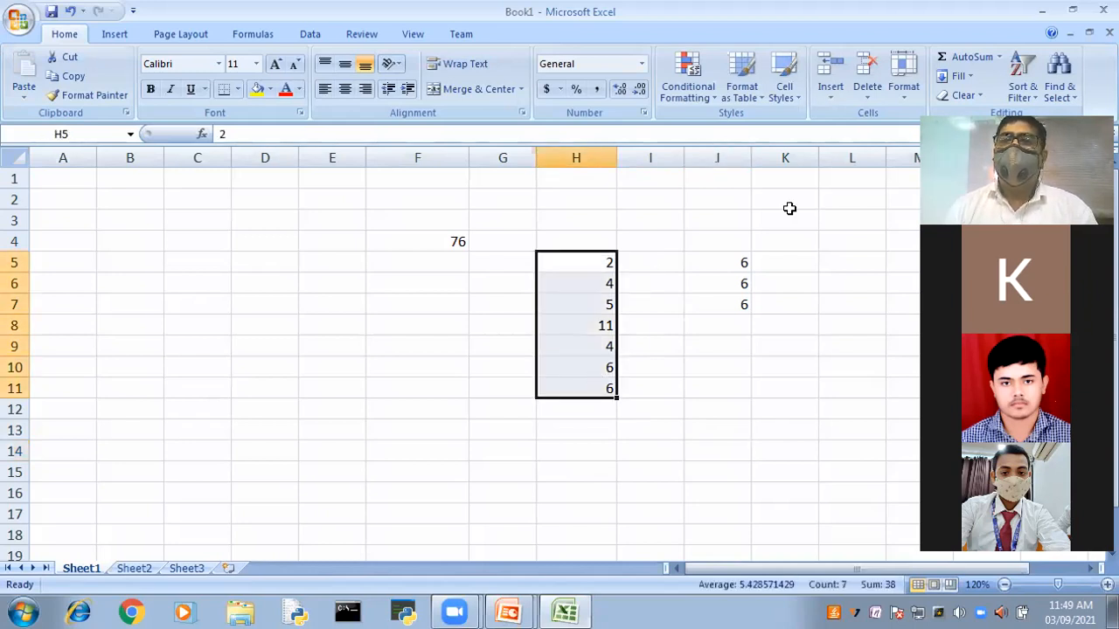
pyautogui.click(959, 59)
pyautogui.click(576, 472)
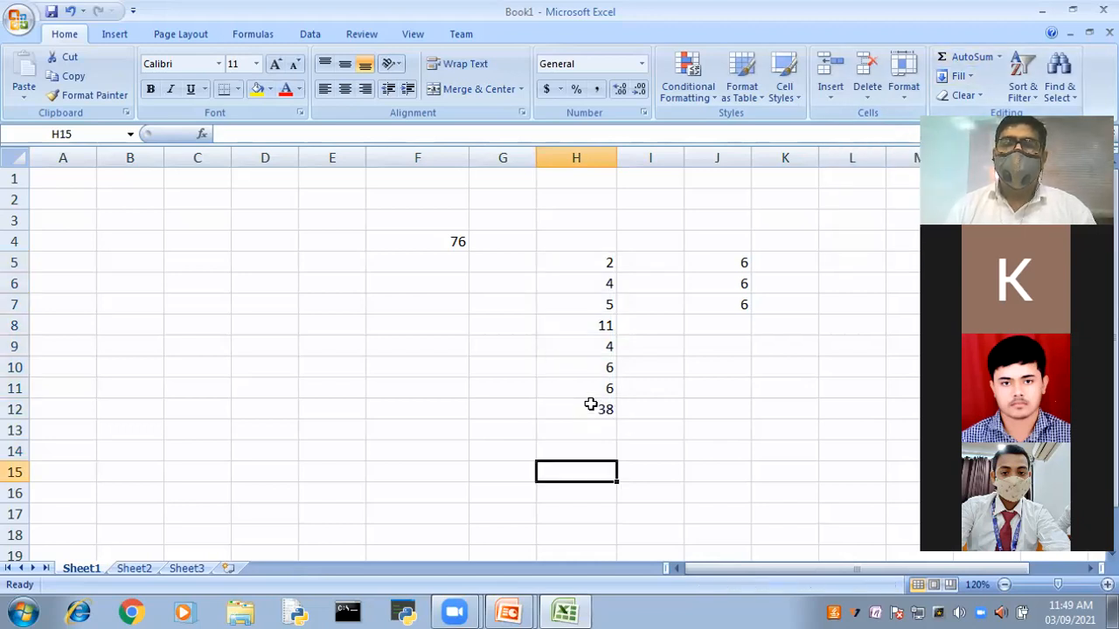
# Step: Check the SUM formula in H12 against the column of values in H5:H12
pyautogui.press('Up')
pyautogui.press('Up')
pyautogui.press('Up')
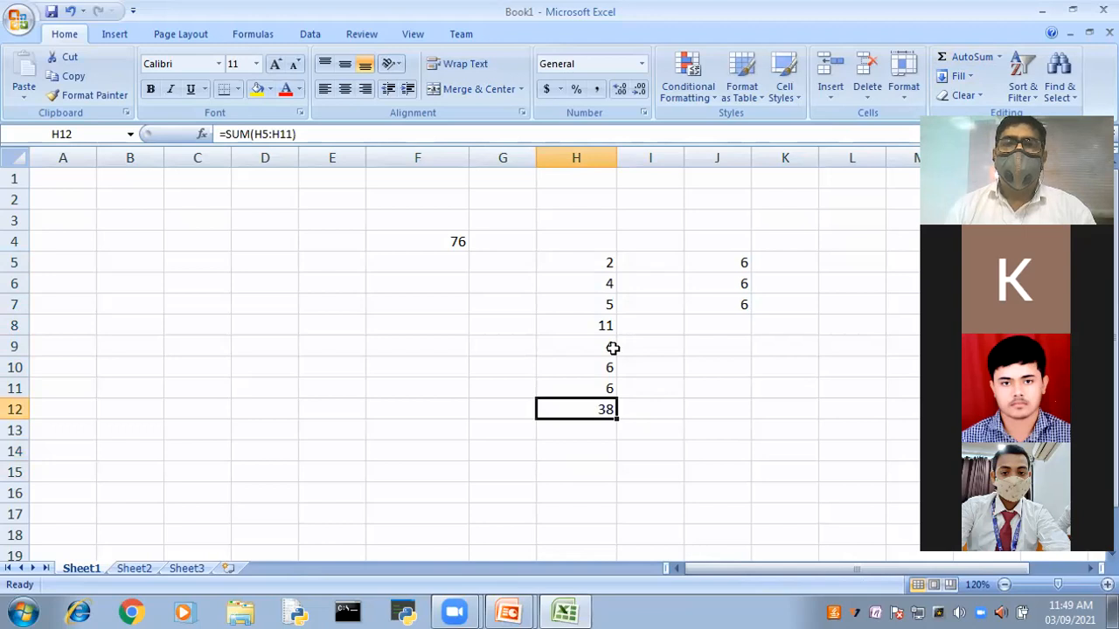
pyautogui.moveTo(599, 262); pyautogui.dragTo(601, 410)
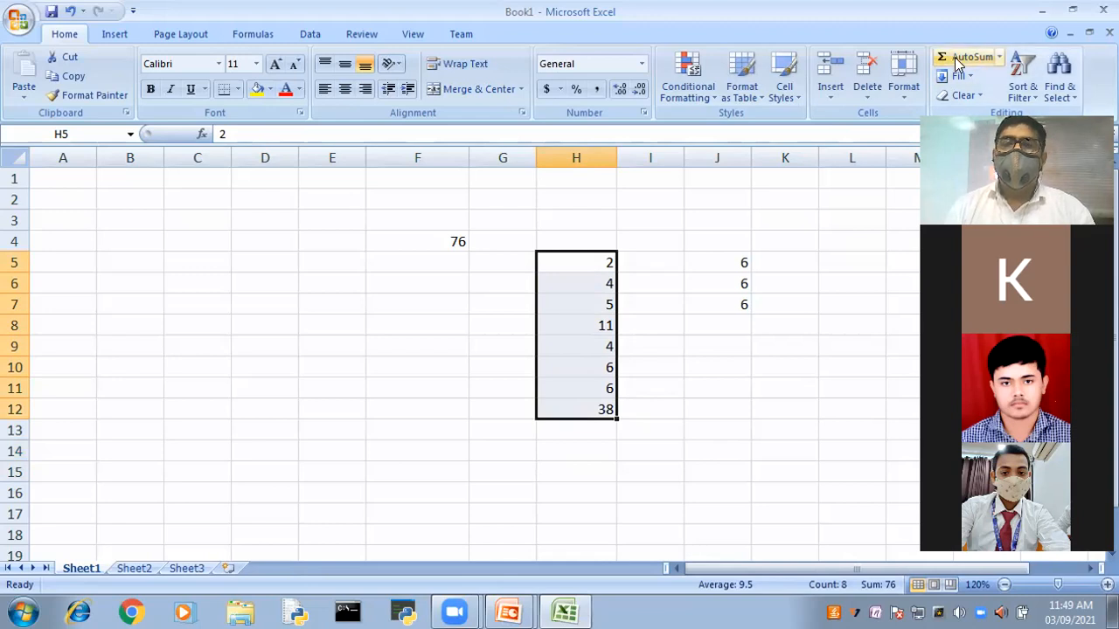
pyautogui.click(651, 451)
pyautogui.click(605, 410)
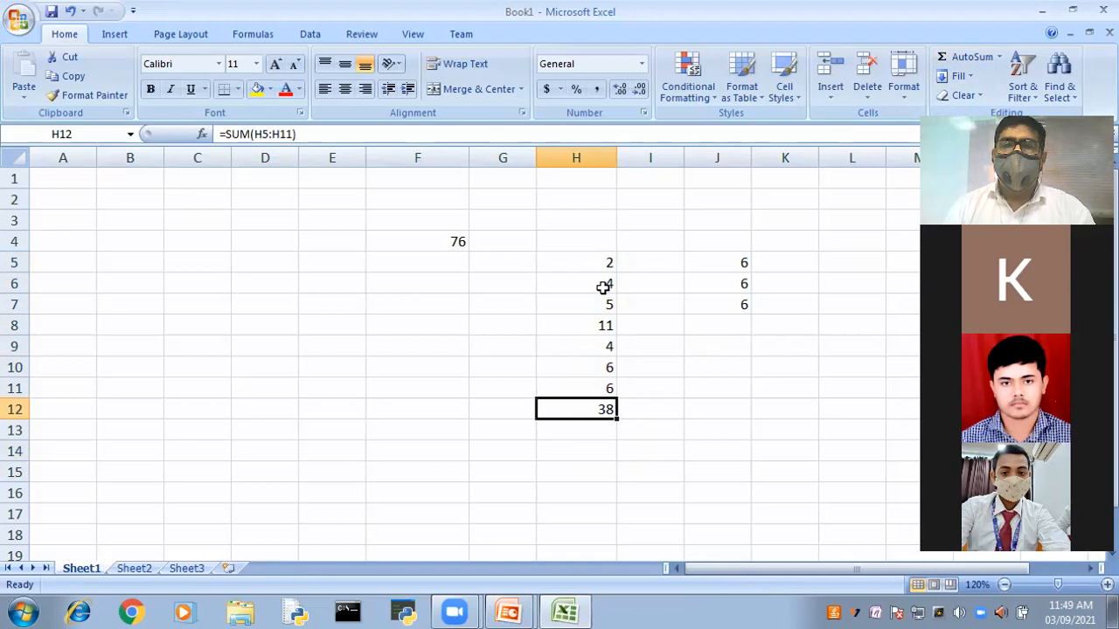
# Step: Apply AutoSum again to the numbers in H5:H11
pyautogui.moveTo(604, 262); pyautogui.dragTo(609, 388)
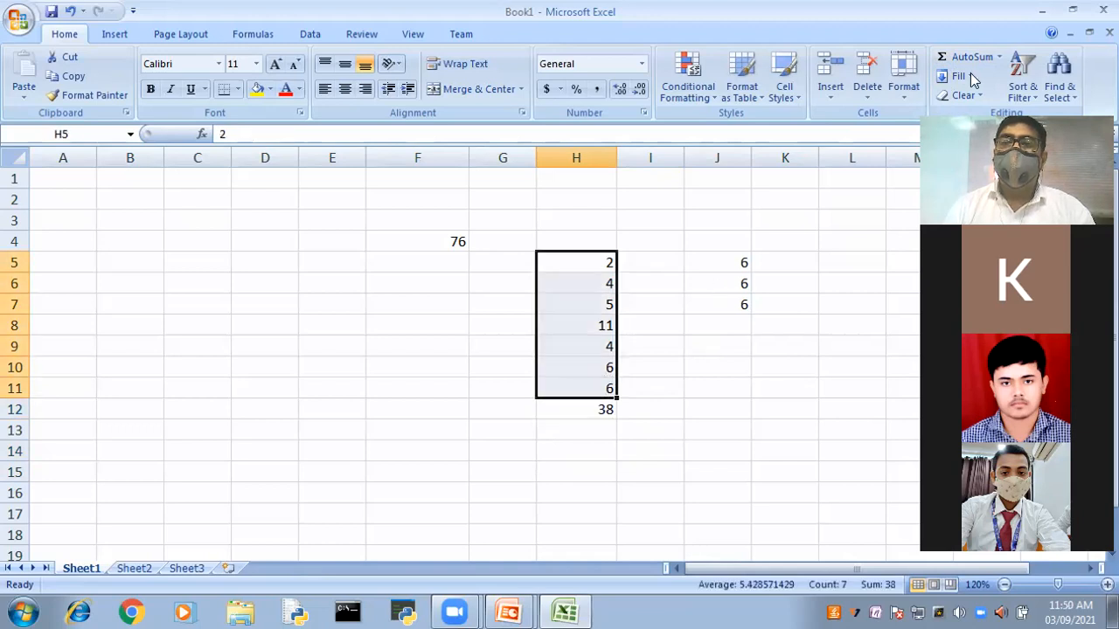
pyautogui.click(968, 58)
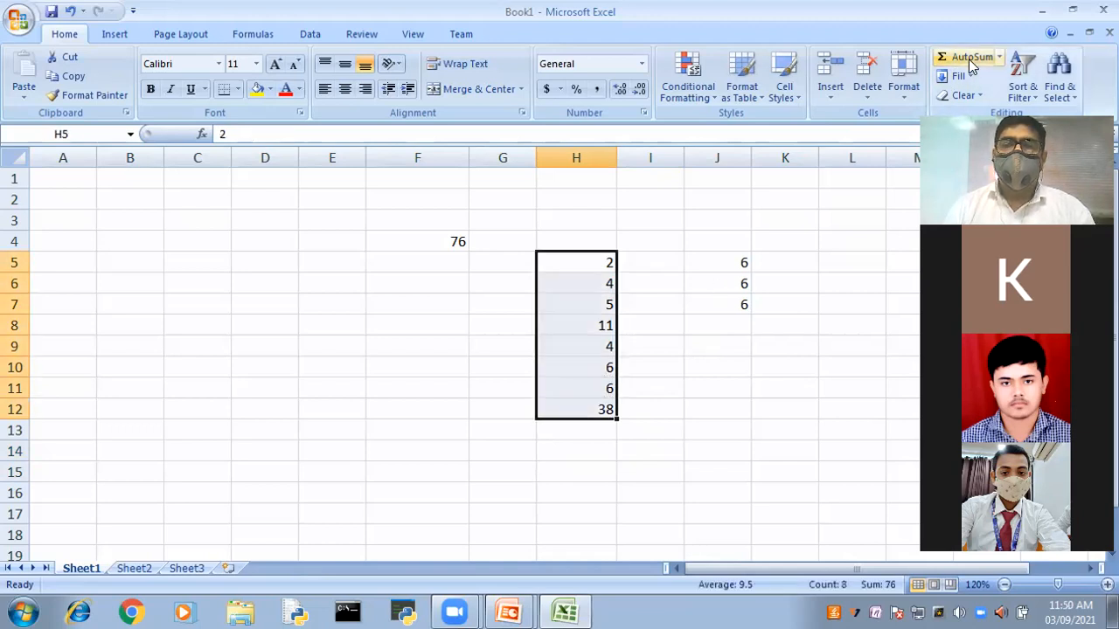
pyautogui.click(647, 451)
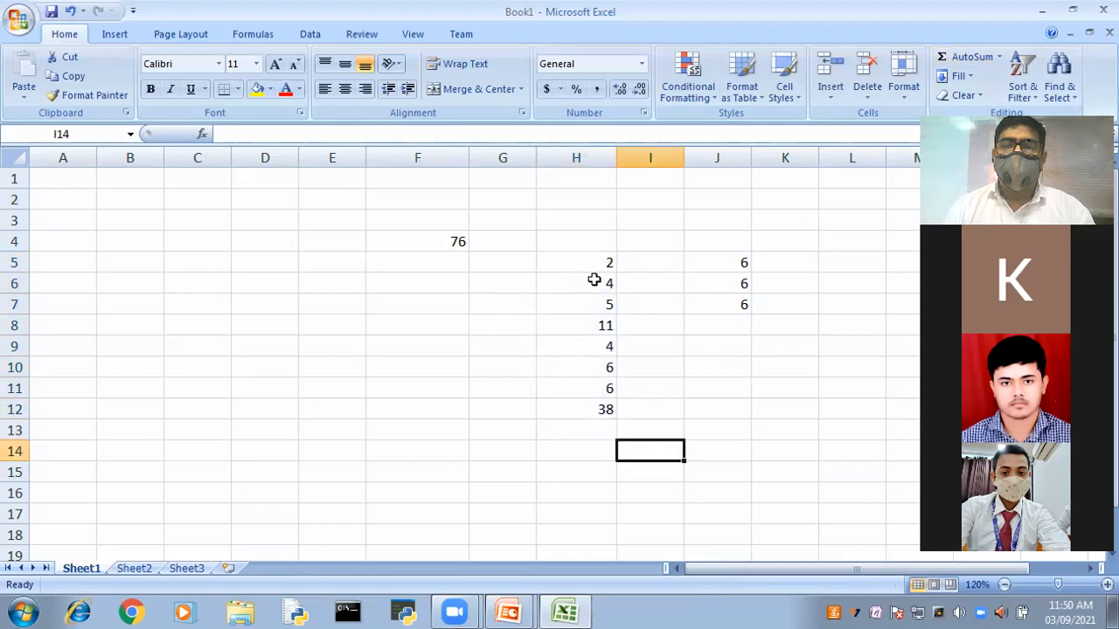
# Step: Calculate the average of H5:H12 in cell H13 with the AutoSum Average function
pyautogui.moveTo(603, 263); pyautogui.dragTo(600, 407)
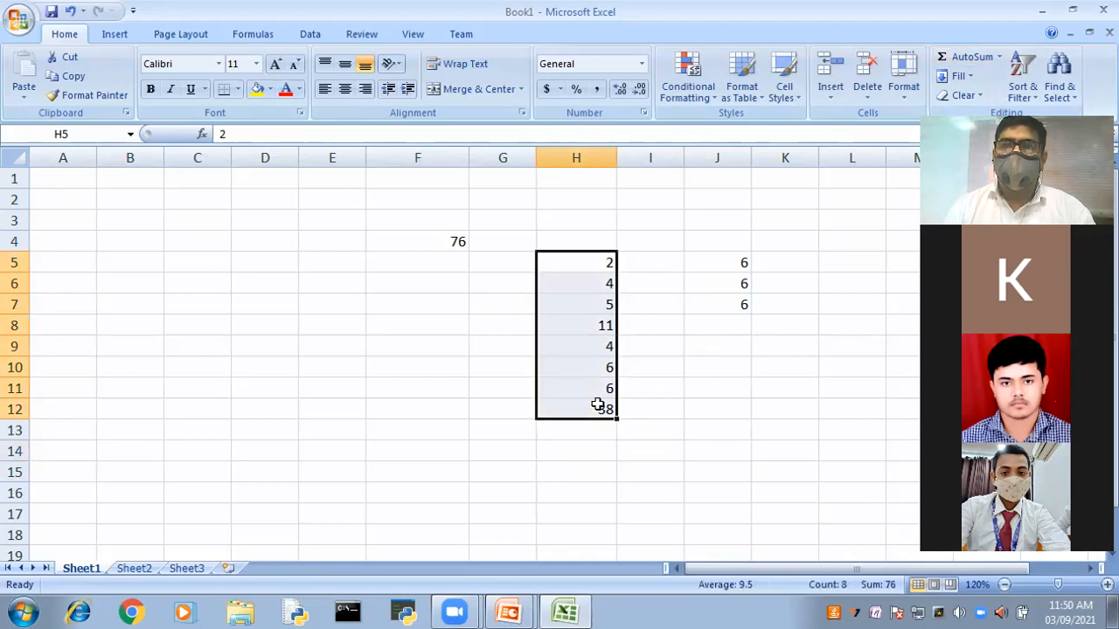
pyautogui.click(999, 57)
pyautogui.click(975, 97)
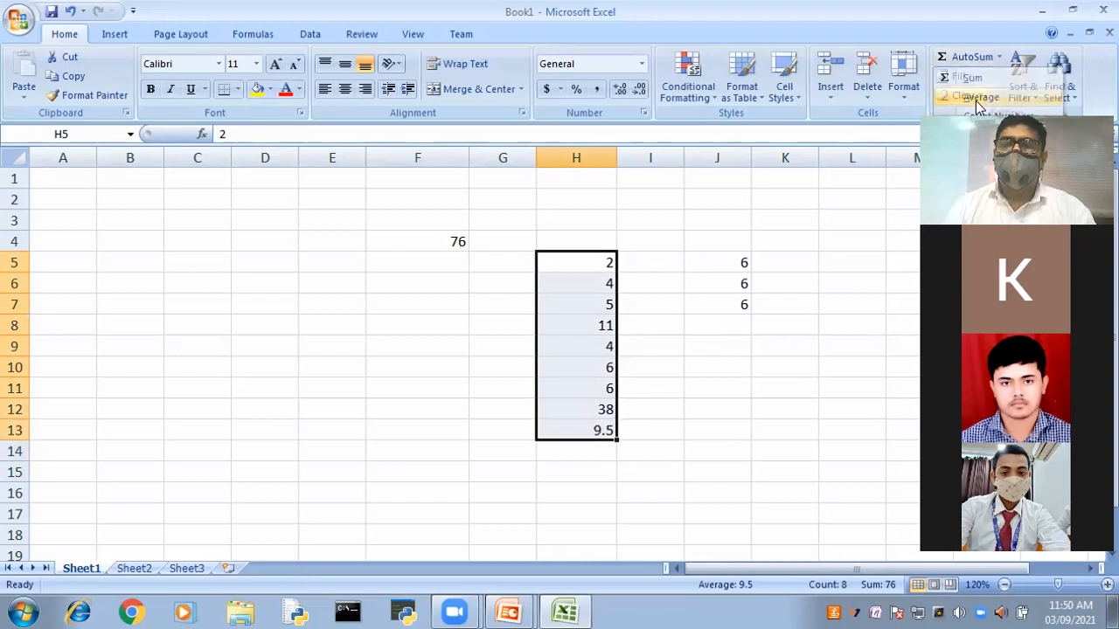
pyautogui.click(635, 457)
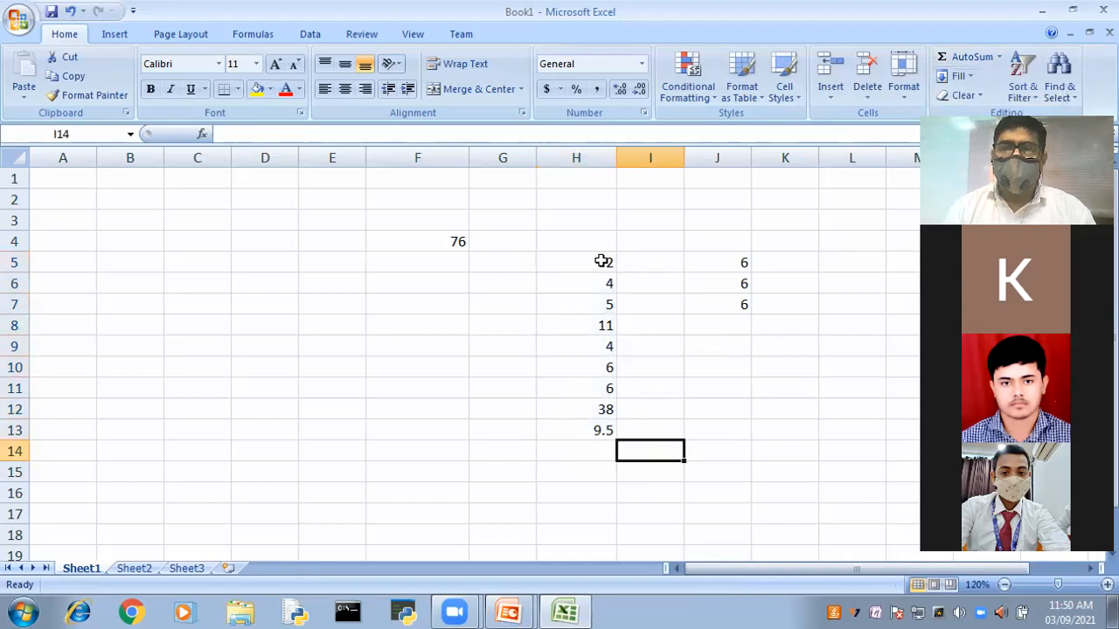
# Step: Add the maximum of H5:H11 in H14 and the minimum of H5:H12 in H15 with the AutoSum functions
pyautogui.moveTo(604, 263); pyautogui.dragTo(604, 388)
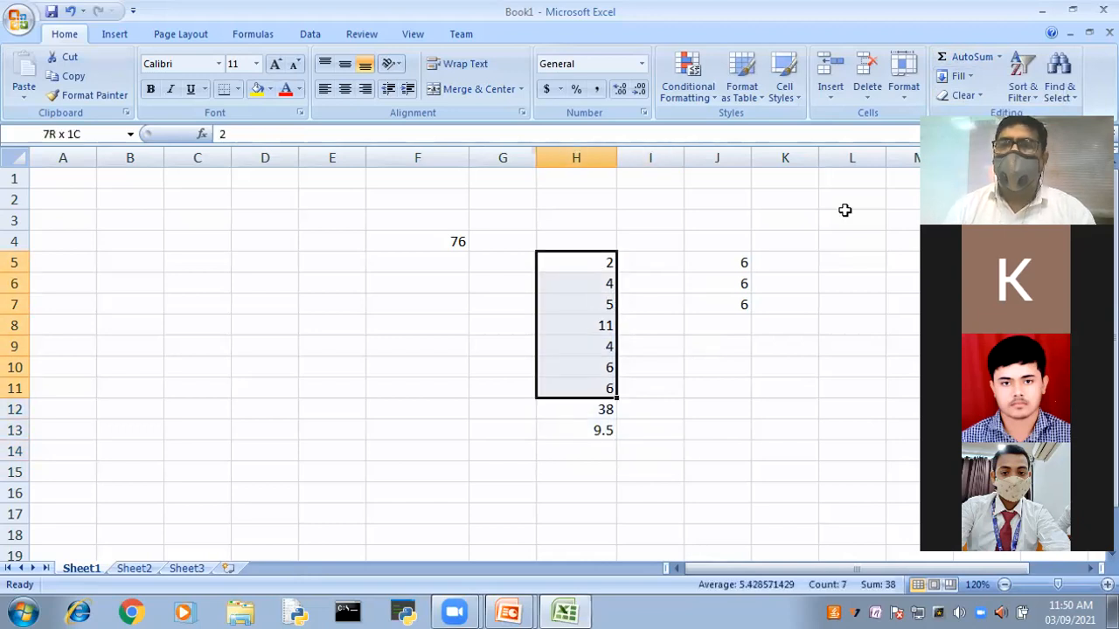
pyautogui.click(997, 59)
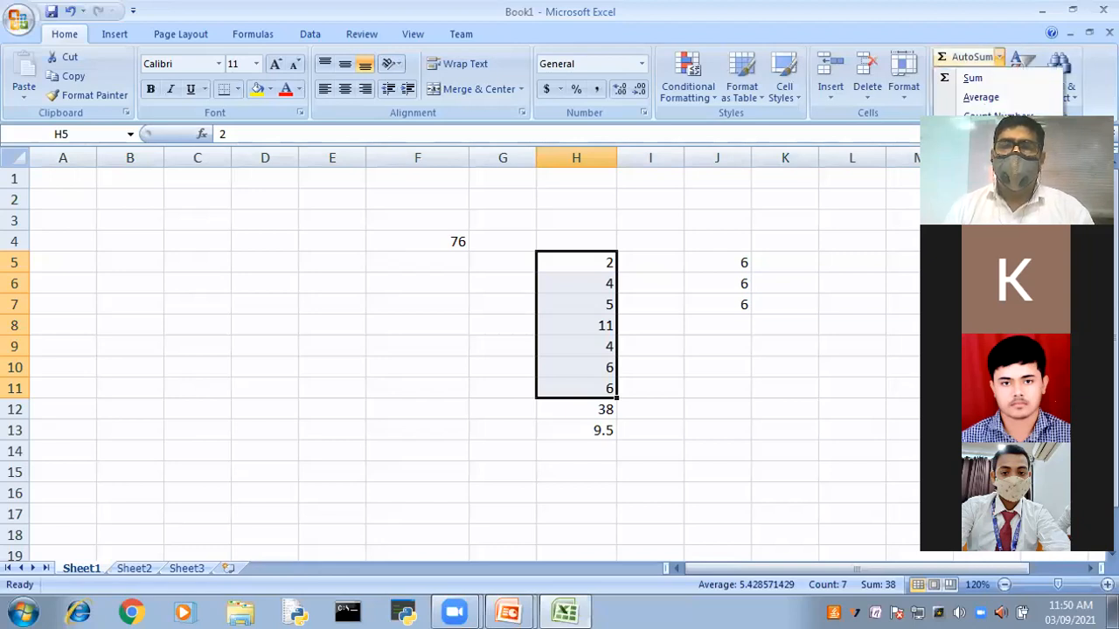
pyautogui.click(975, 136)
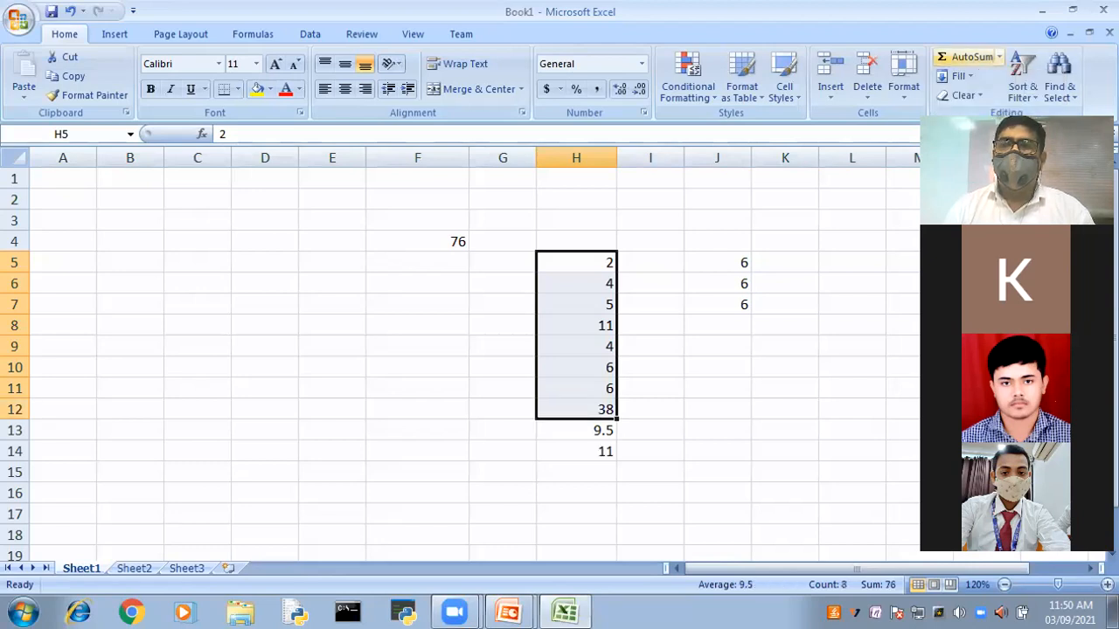
pyautogui.click(999, 57)
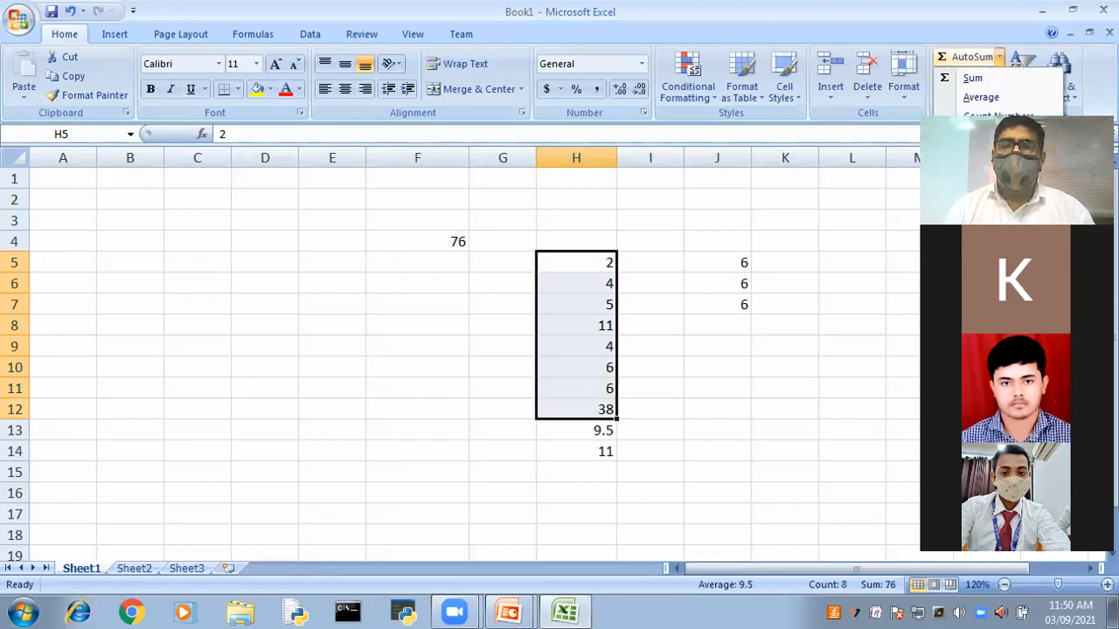
pyautogui.click(975, 155)
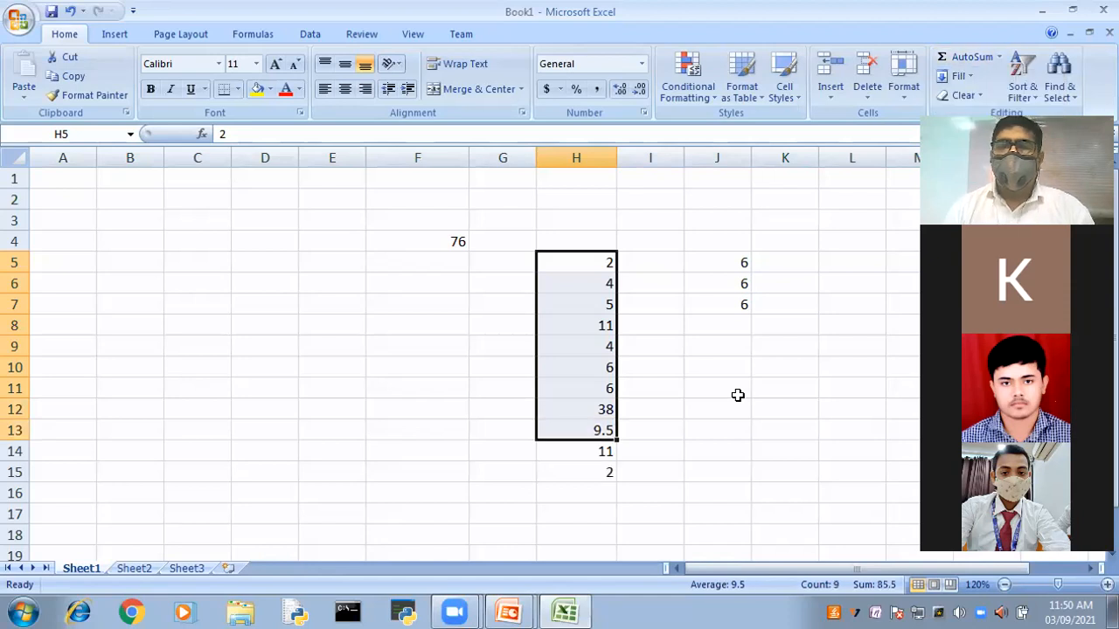
# Step: Count the numeric entries of H5:H15 in cell H16 with the Count Numbers function
pyautogui.click(596, 266)
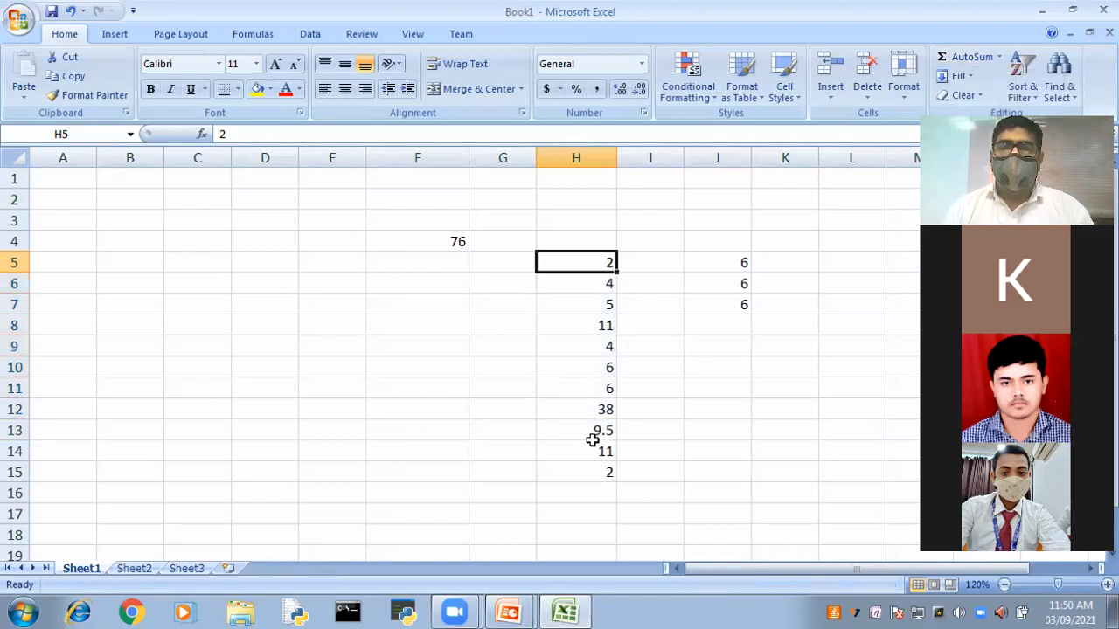
pyautogui.keyDown('shift'); pyautogui.click(592, 467); pyautogui.keyUp('shift')
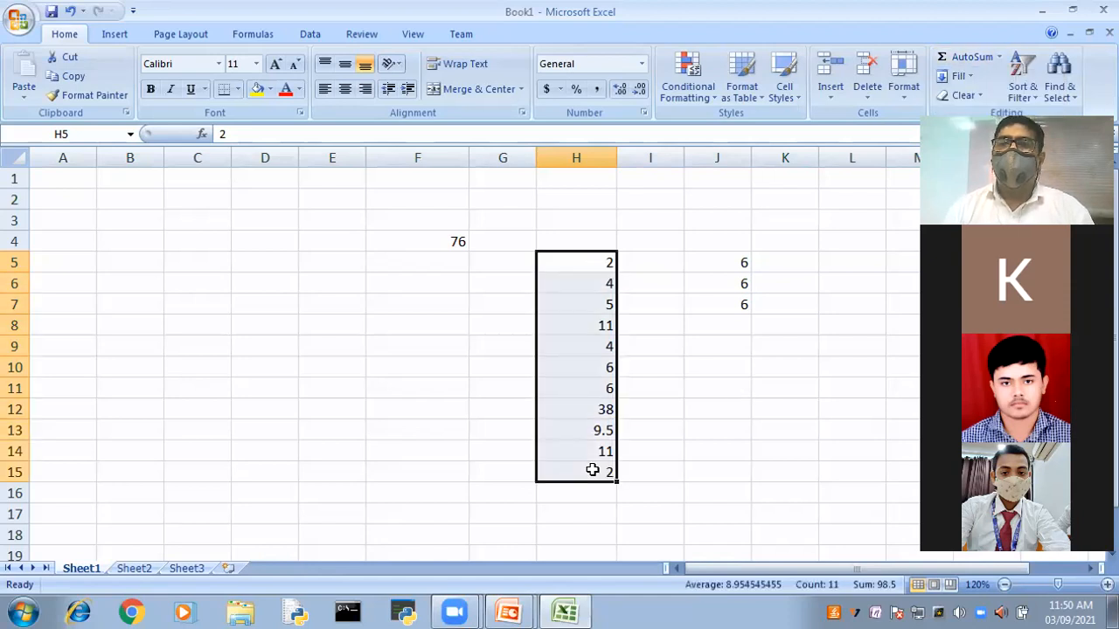
pyautogui.click(998, 58)
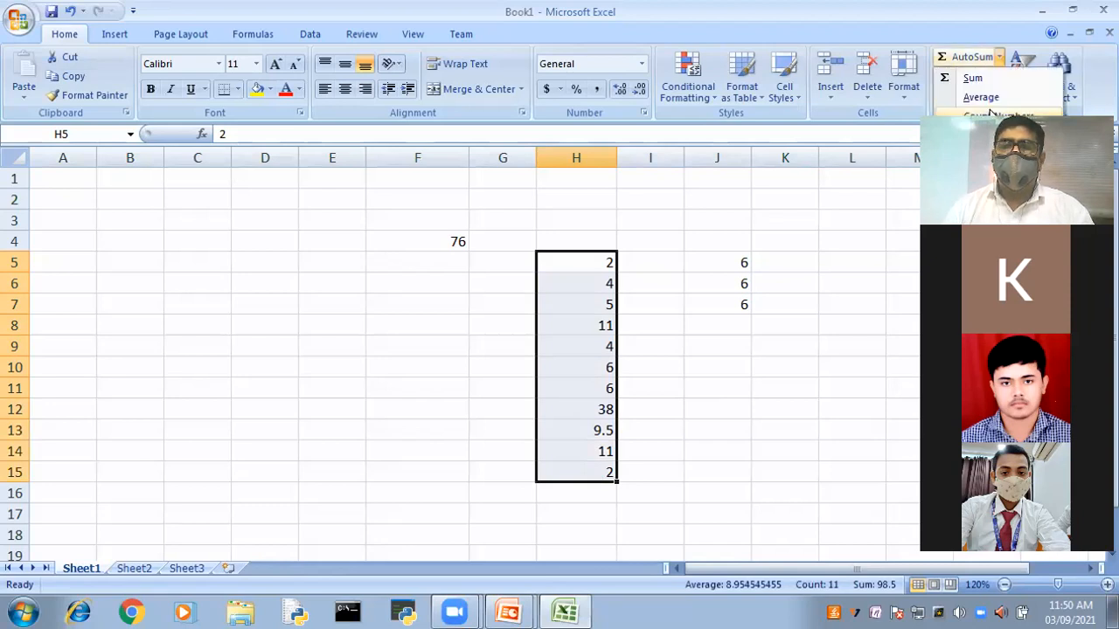
pyautogui.click(992, 116)
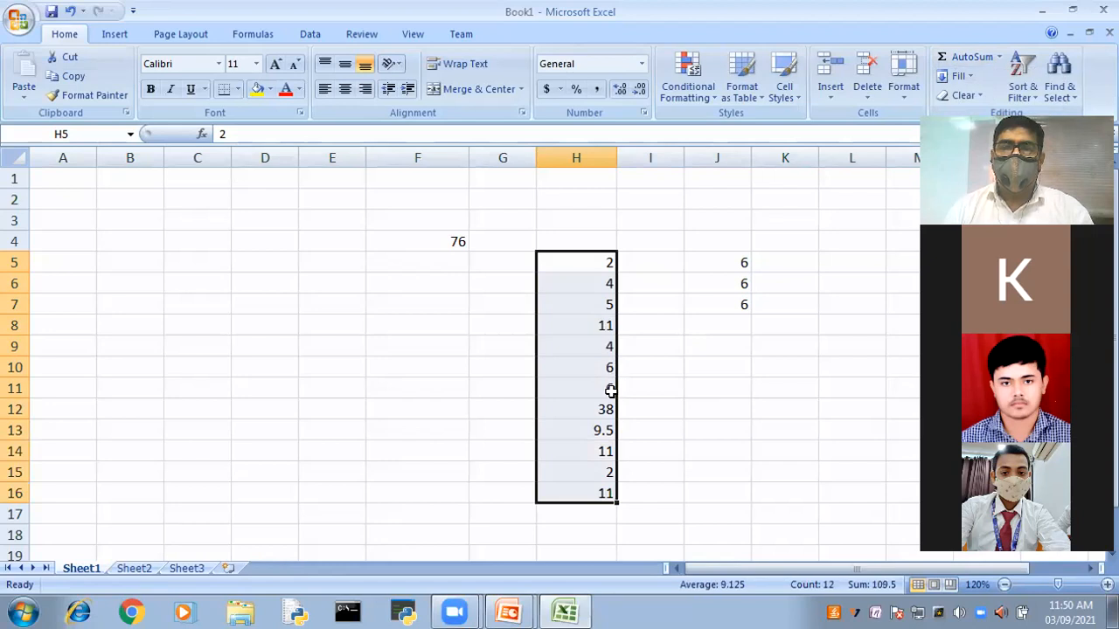
pyautogui.click(652, 495)
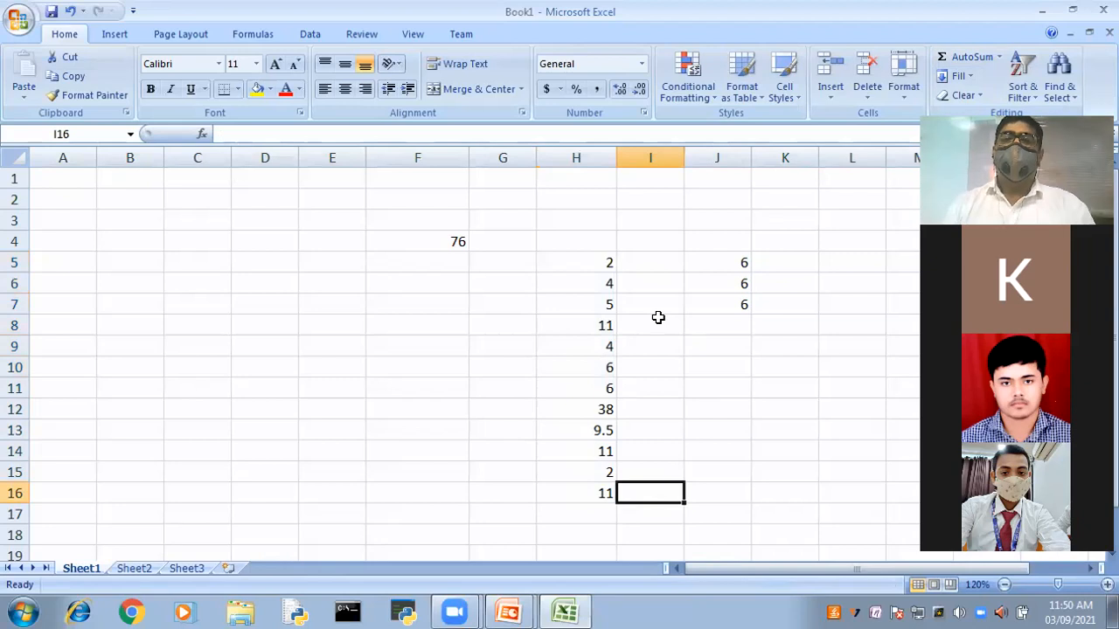
# Step: Enter the text "a" in H3 and the date 12/02/2021 in H4, and widen column H to fit the date
pyautogui.click(597, 225)
pyautogui.write('a')
pyautogui.press('Return')
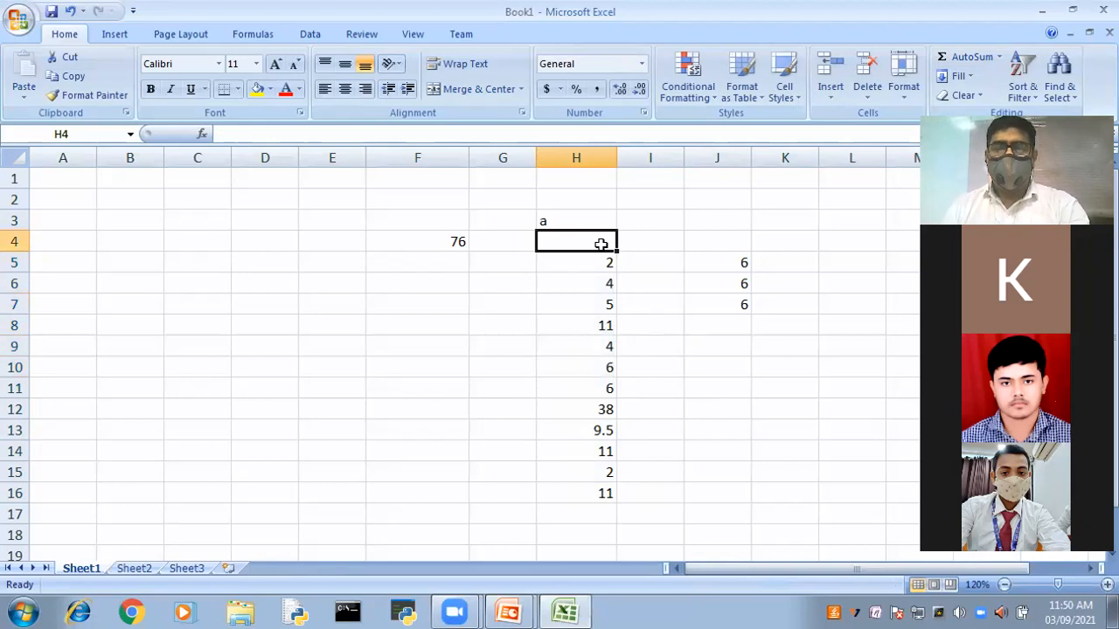
pyautogui.write('1')
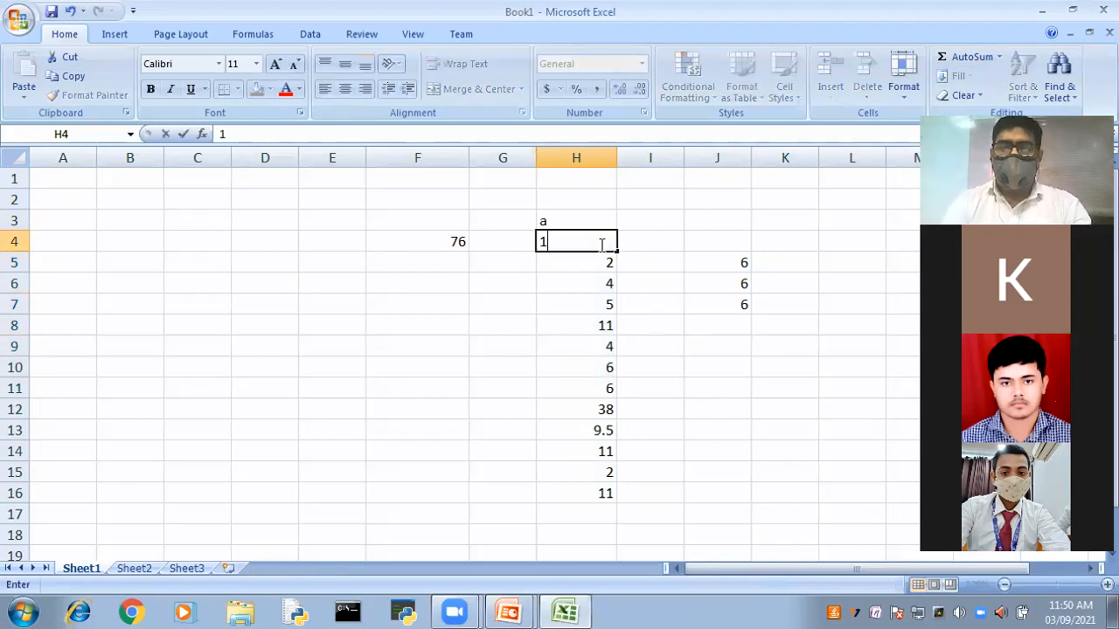
pyautogui.write('2/02')
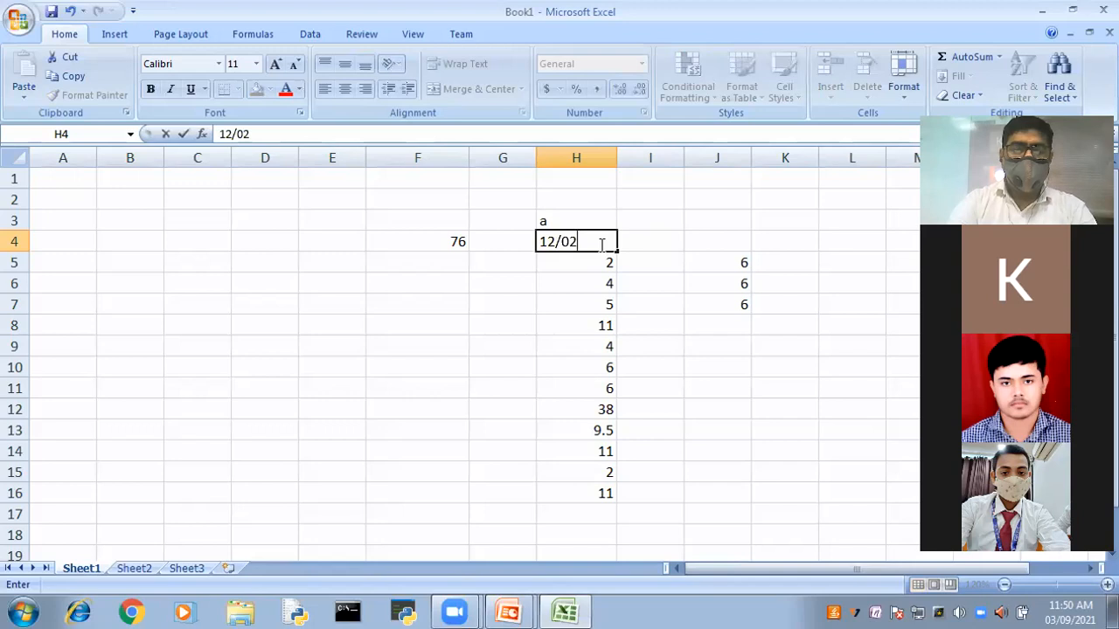
pyautogui.write('/2')
pyautogui.press('Return')
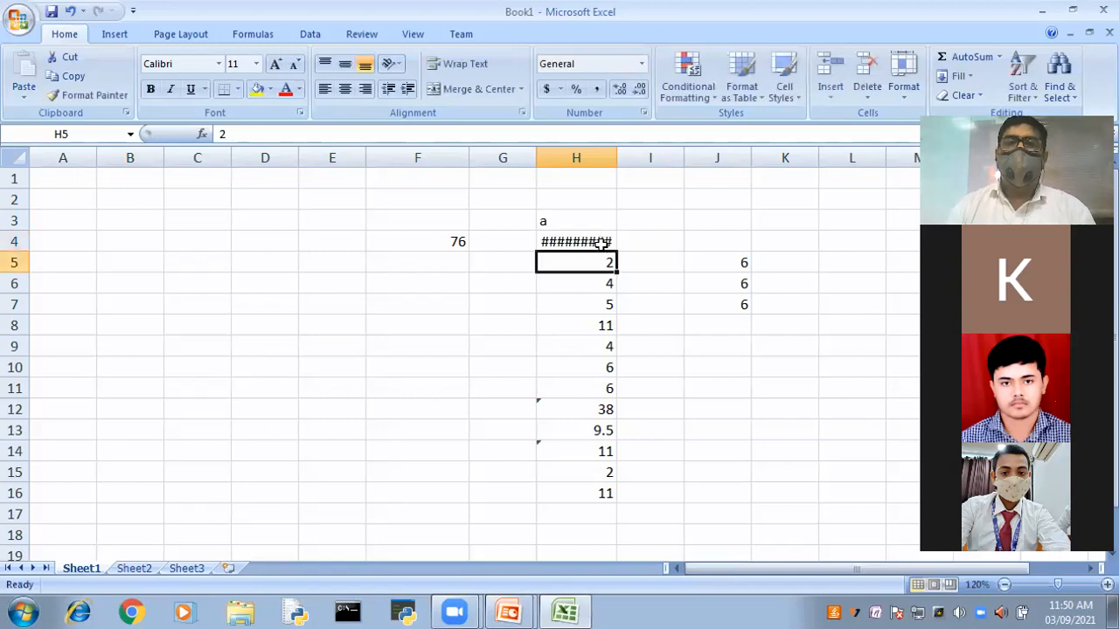
pyautogui.moveTo(616, 157); pyautogui.dragTo(646, 157)
pyautogui.click(708, 386)
# Step: Apply Count Numbers to H3:H15, including the text and date cells, with the result in H17
pyautogui.moveTo(559, 223); pyautogui.dragTo(576, 467)
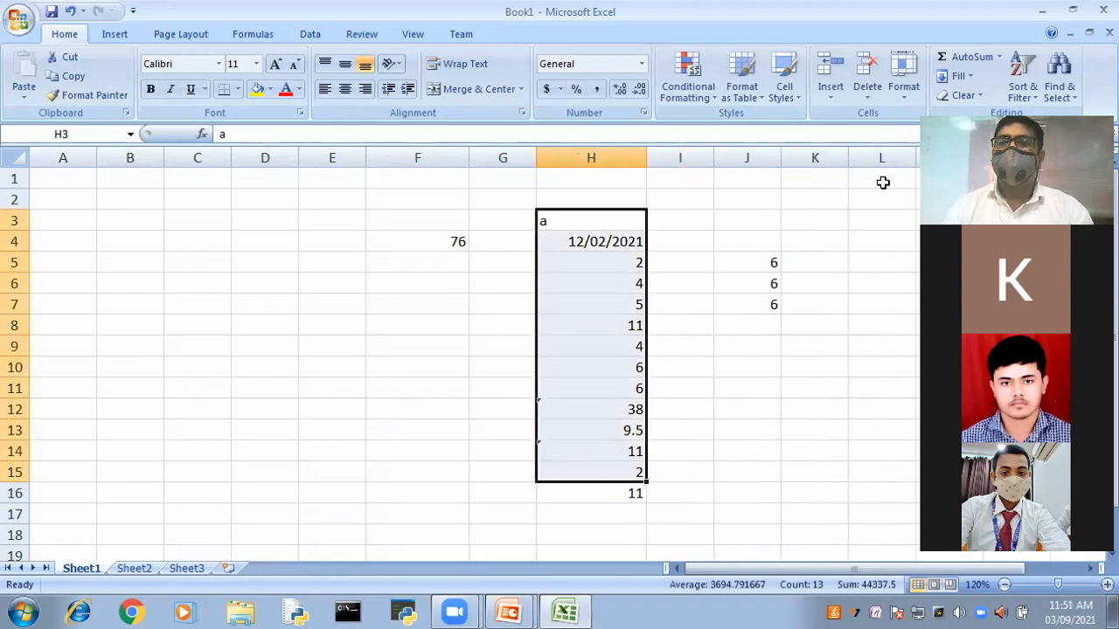
pyautogui.click(999, 57)
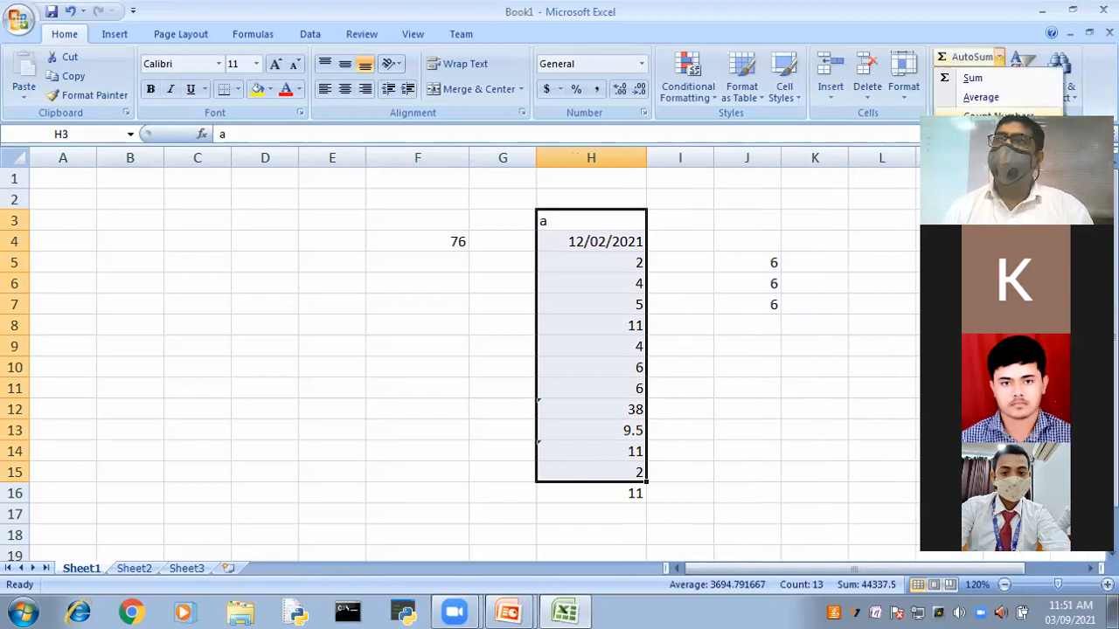
pyautogui.click(998, 117)
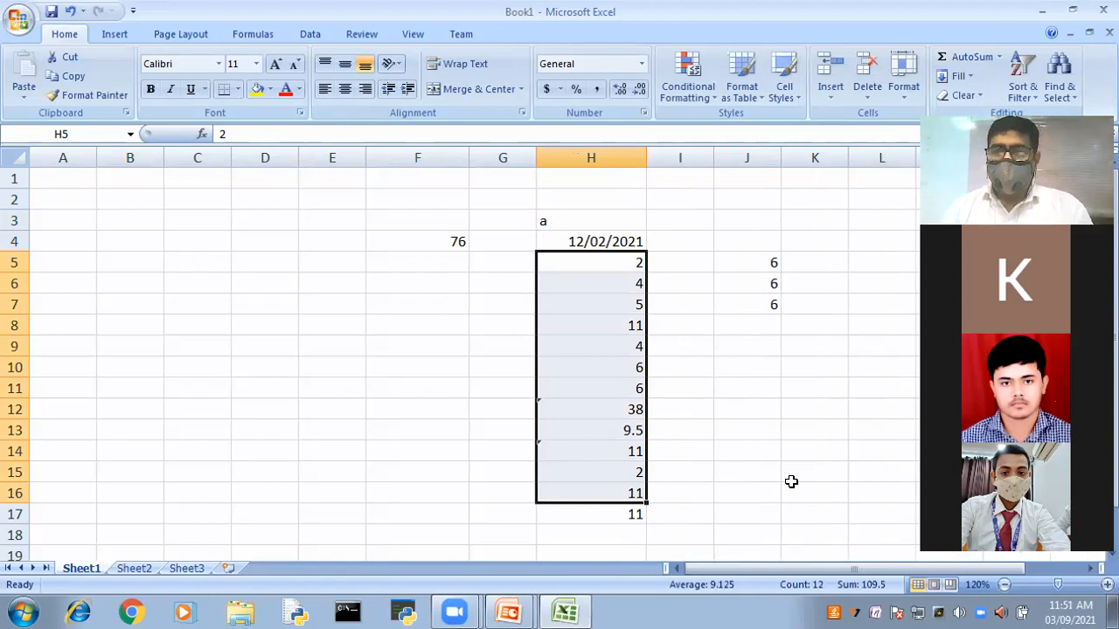
pyautogui.click(758, 414)
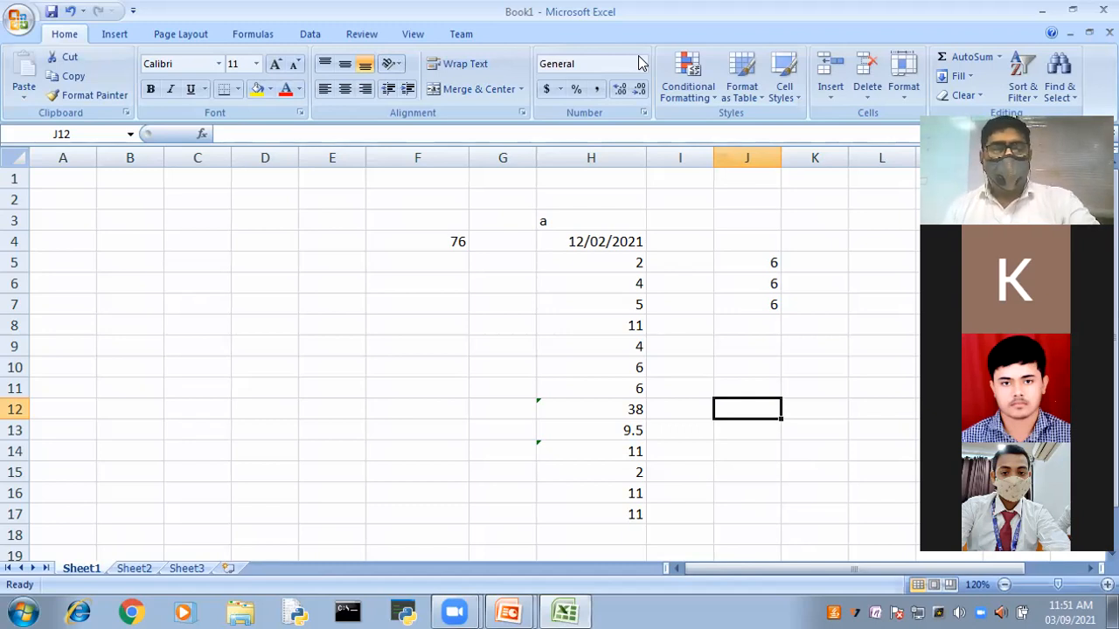
# Step: Clear the contents of all cells on Sheet1
pyautogui.hotkey('ctrl', 'a')
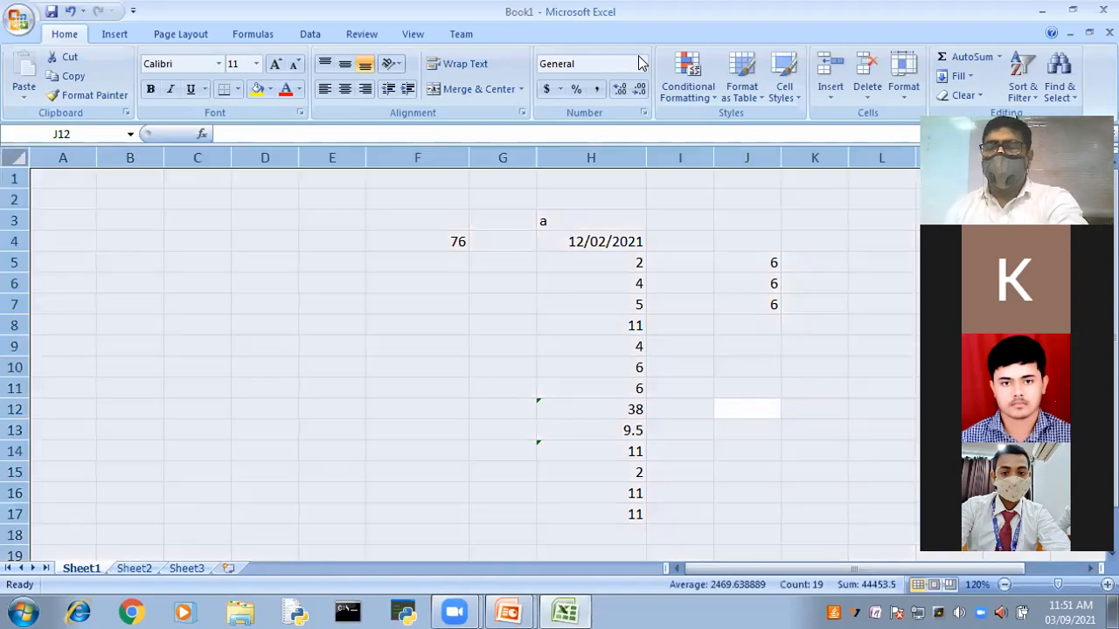
pyautogui.press('Delete')
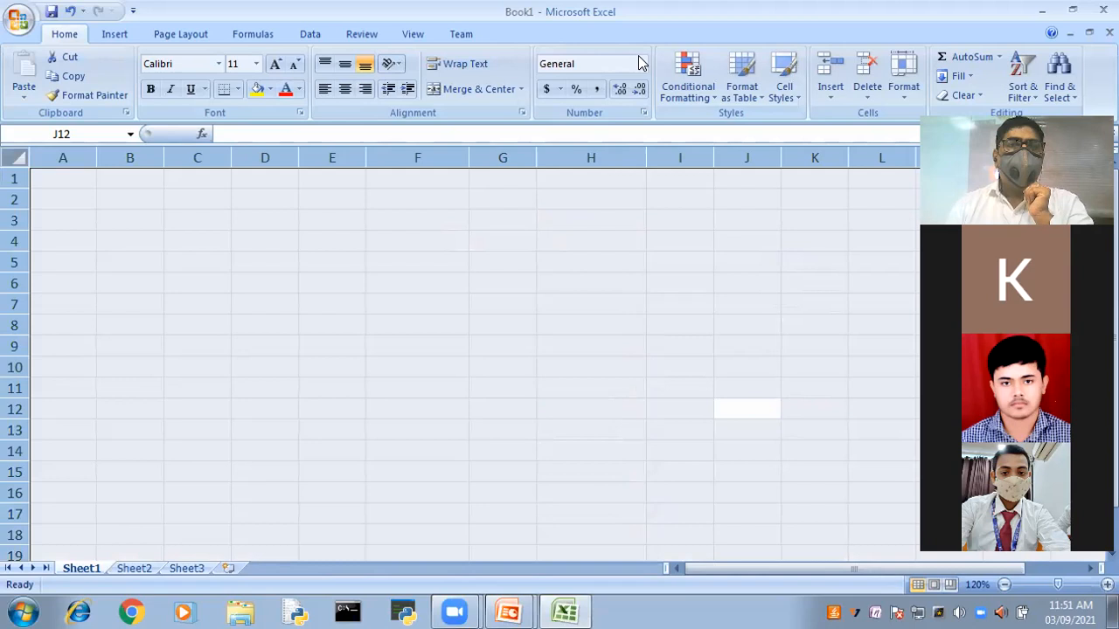
pyautogui.click(462, 362)
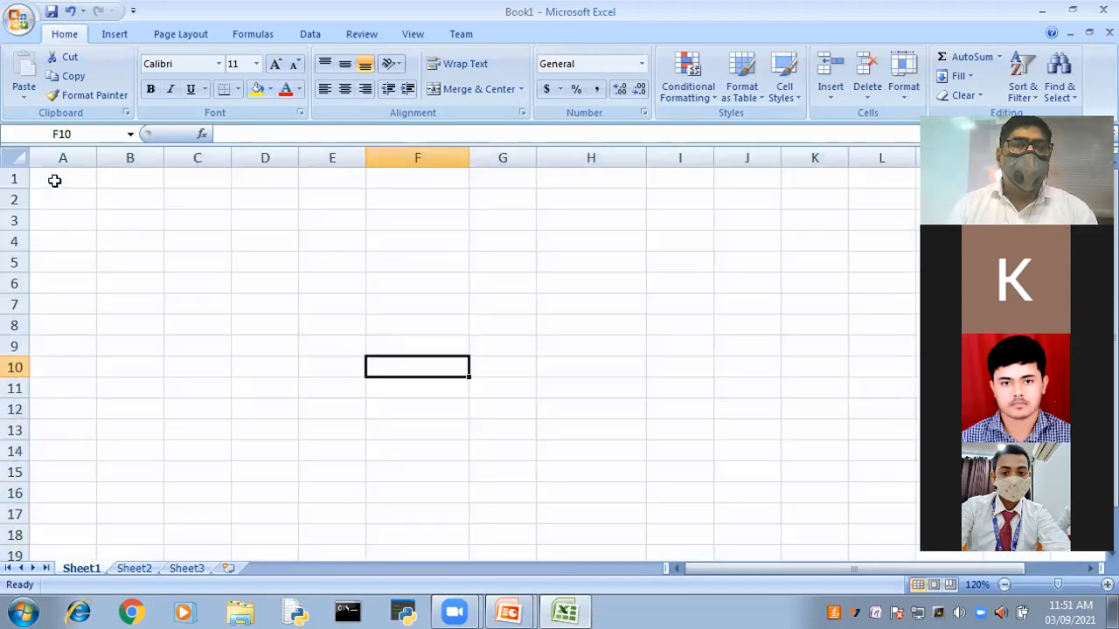
# Step: Merge and center the range A1:H5 and fill the merged cell with a light blue theme color
pyautogui.moveTo(54, 180)
pyautogui.mouseDown()
pyautogui.moveTo(55, 253)
pyautogui.moveTo(515, 242)
pyautogui.moveTo(594, 264)
pyautogui.mouseUp()
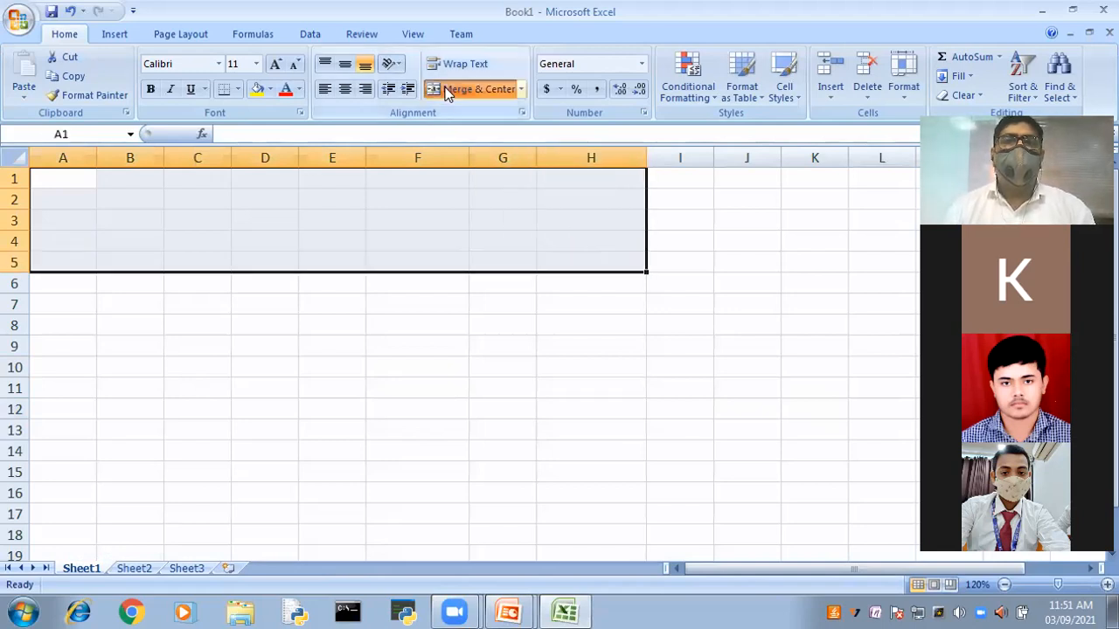
pyautogui.click(448, 93)
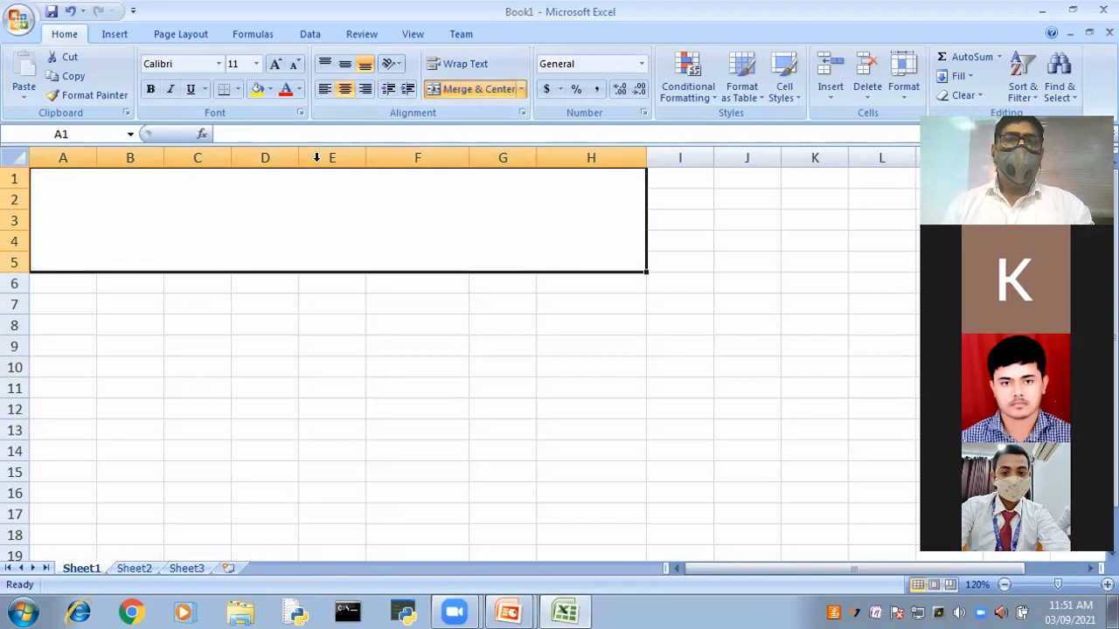
pyautogui.click(271, 90)
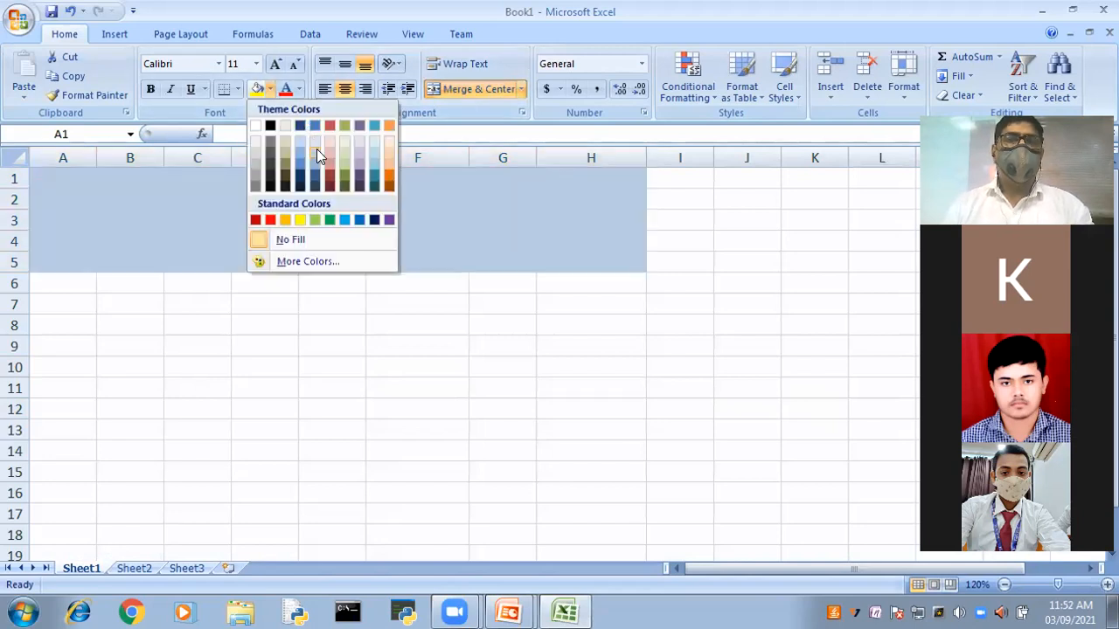
pyautogui.click(317, 148)
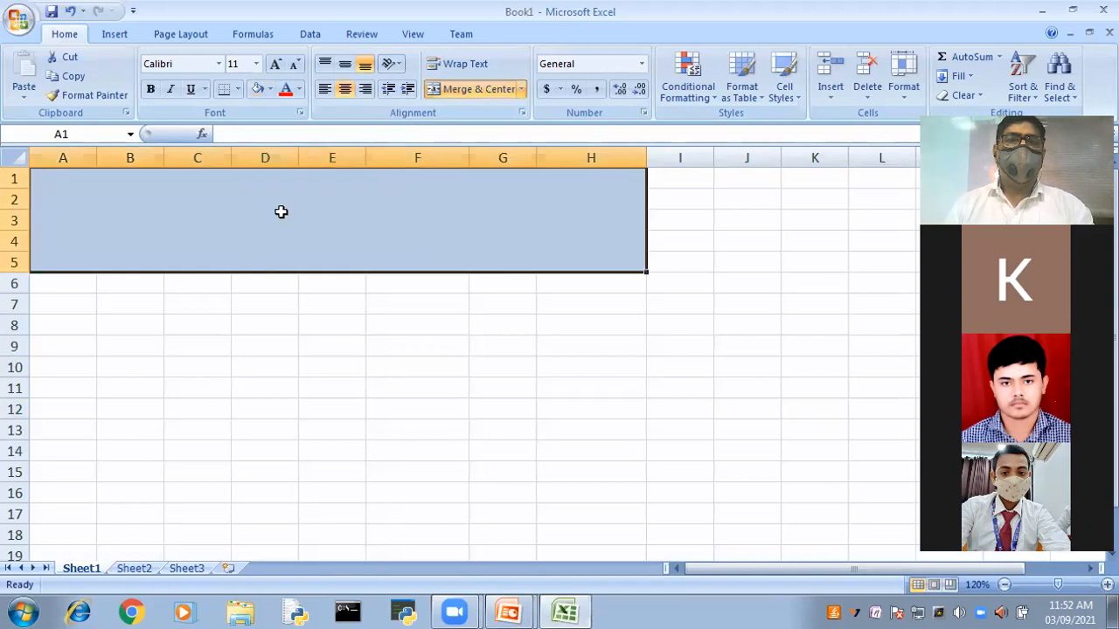
pyautogui.click(427, 448)
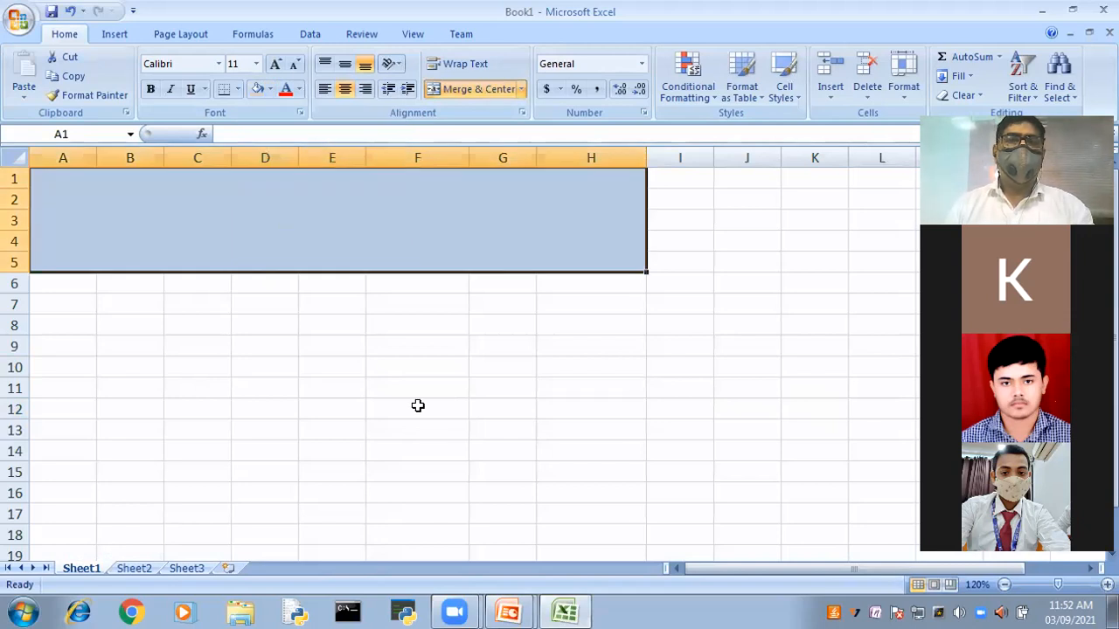
# Step: Enter the title "Marksheet of B.ScIT BATCH 1" in the merged header cell A1:H5
pyautogui.doubleClick(299, 217)
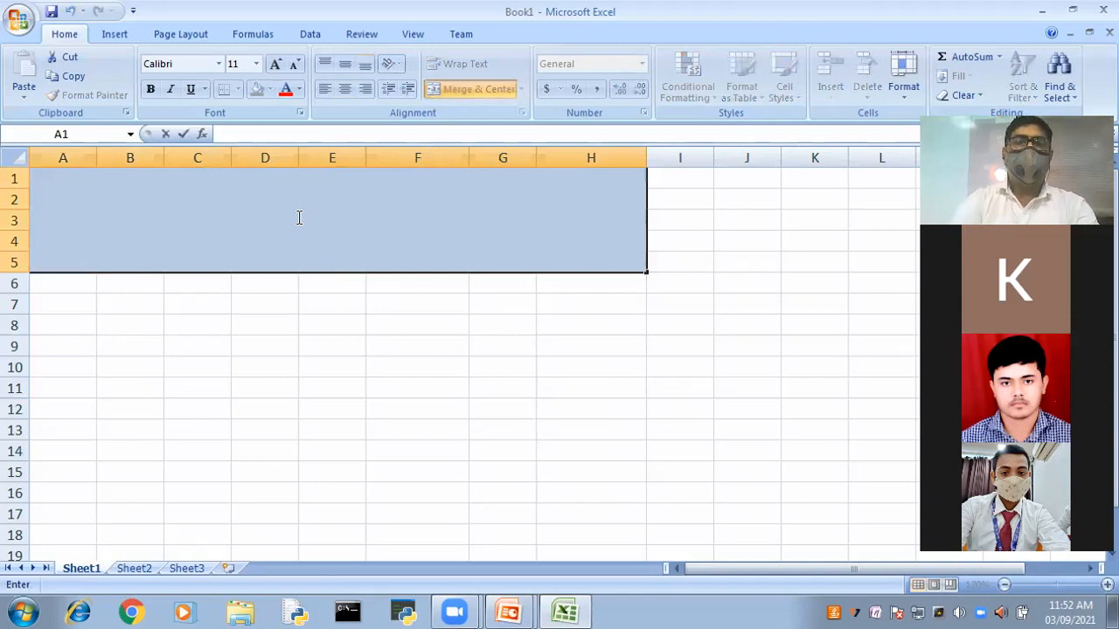
pyautogui.write('Marks')
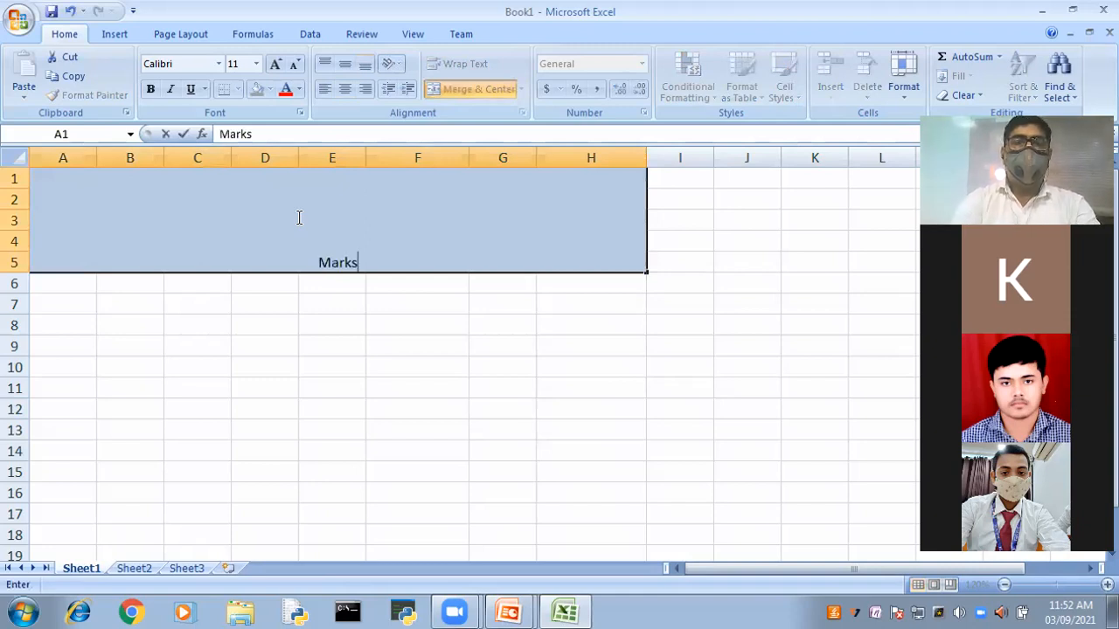
pyautogui.write('heet of')
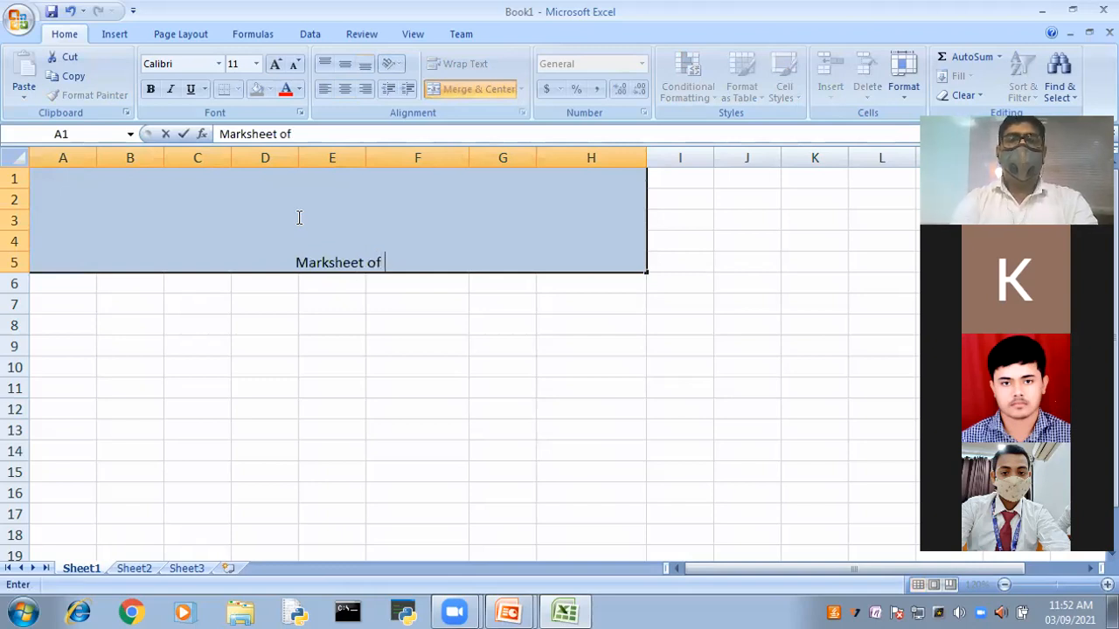
pyautogui.write(' b')
pyautogui.press('BackSpace')
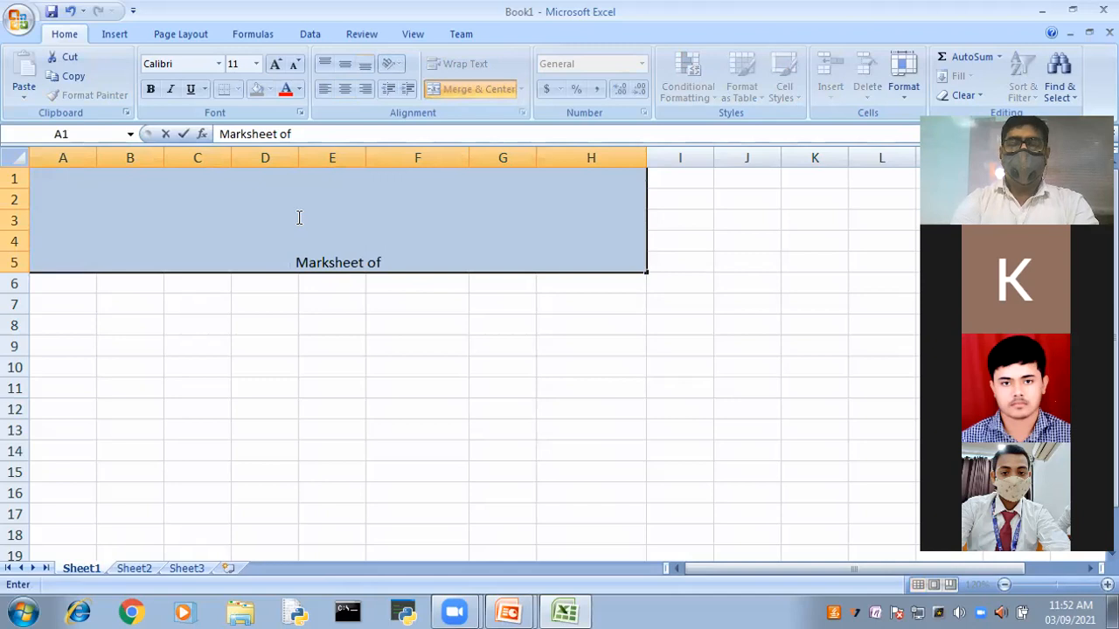
pyautogui.write('B')
pyautogui.press('Home')
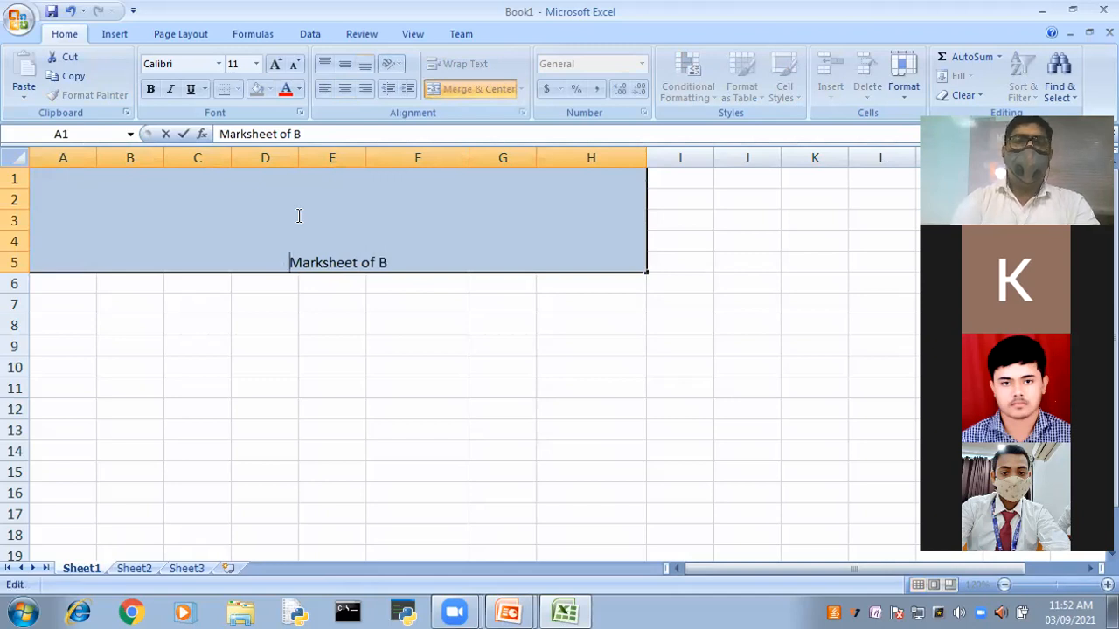
pyautogui.write('.')
pyautogui.press('Delete')
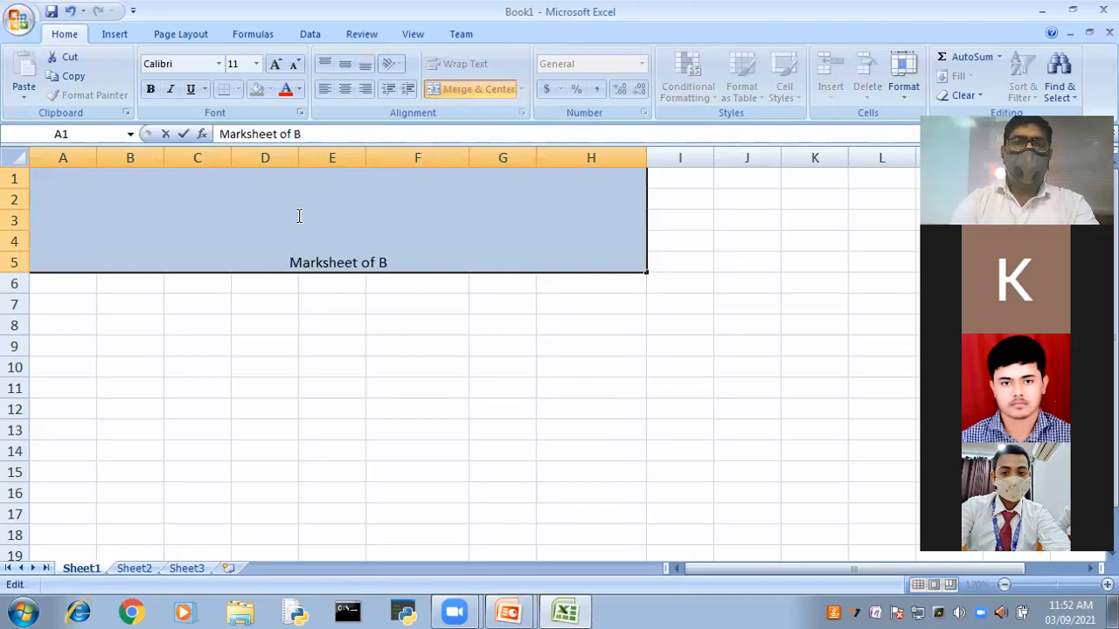
pyautogui.press('Right')
pyautogui.press('Right')
pyautogui.press('Right')
pyautogui.press('Right')
pyautogui.press('Right')
pyautogui.press('Right')
pyautogui.press('Right')
pyautogui.press('Right')
pyautogui.press('Right')
pyautogui.press('Right')
pyautogui.press('Right')
pyautogui.press('Right')
pyautogui.press('Right')
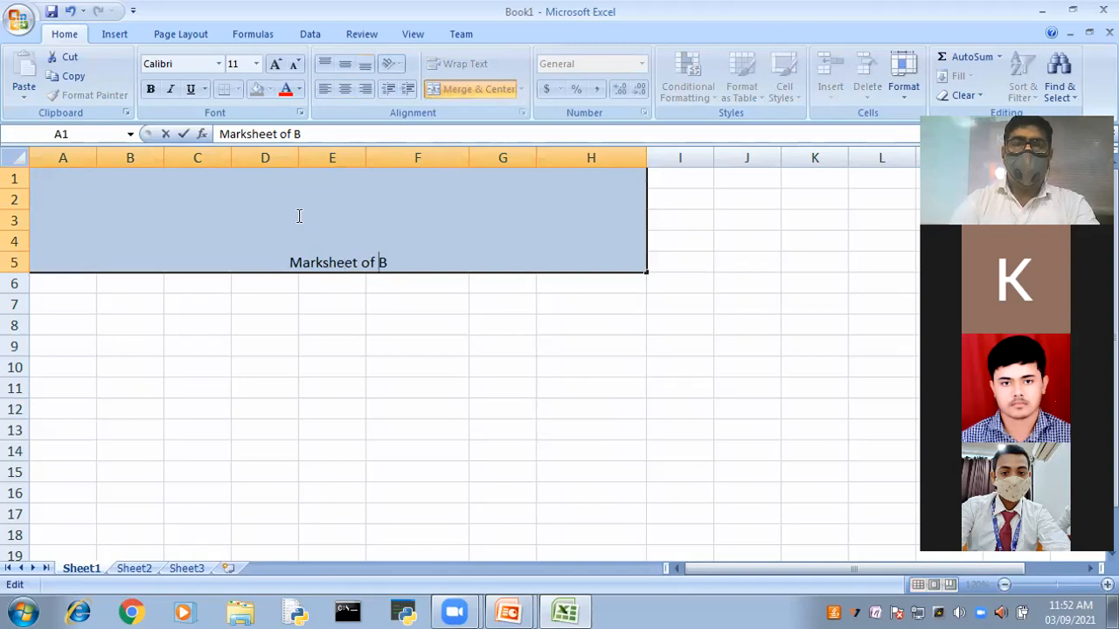
pyautogui.press('Right')
pyautogui.write('.S')
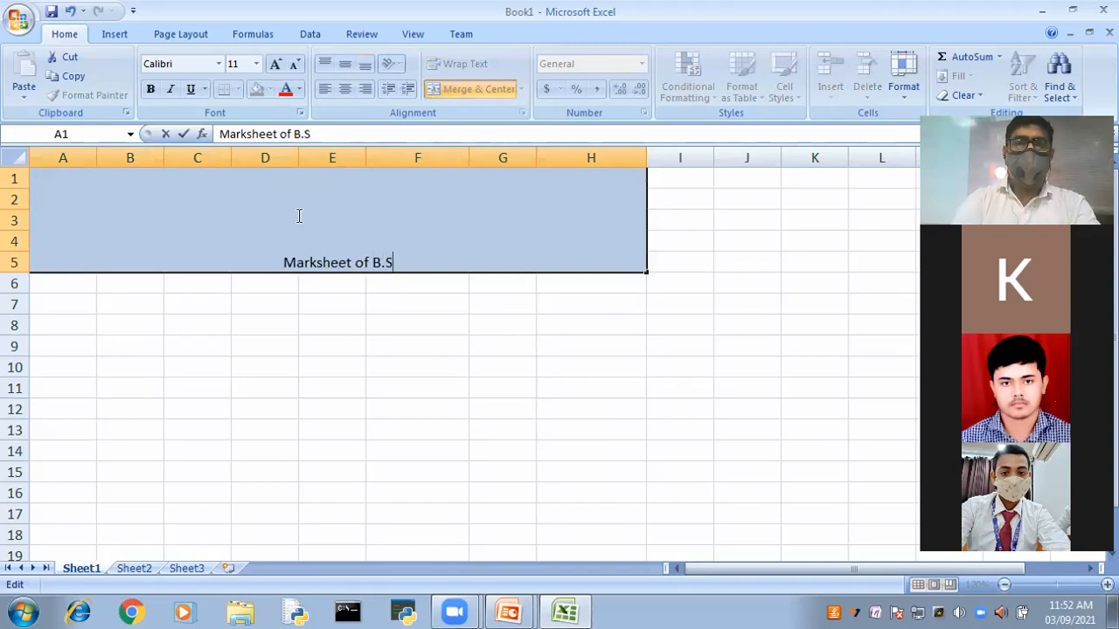
pyautogui.write('cIT')
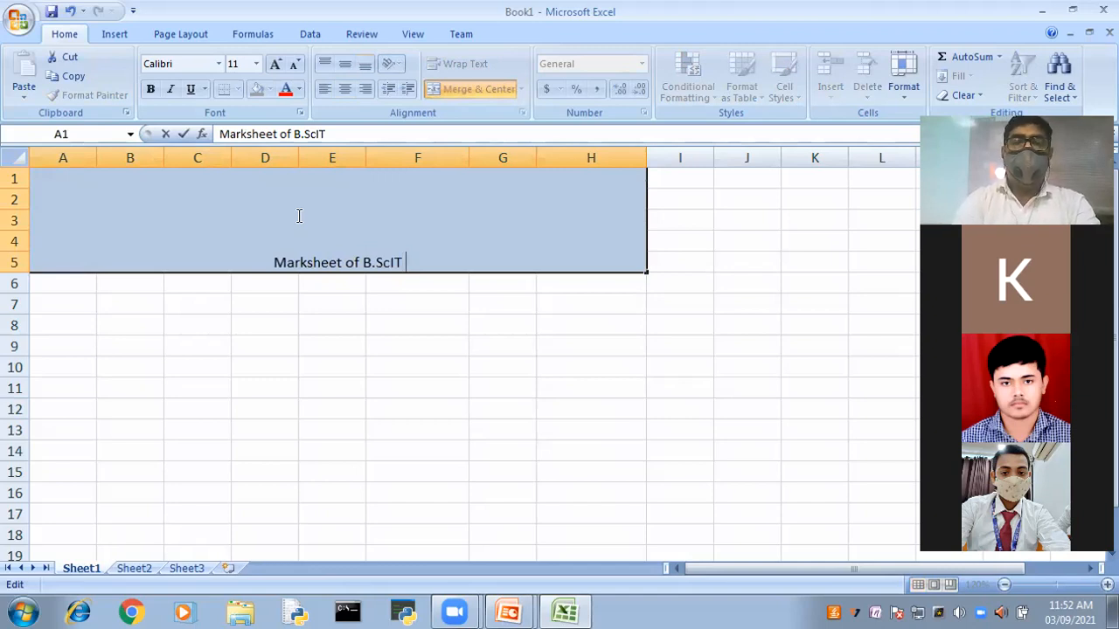
pyautogui.write(' B')
pyautogui.write('AT')
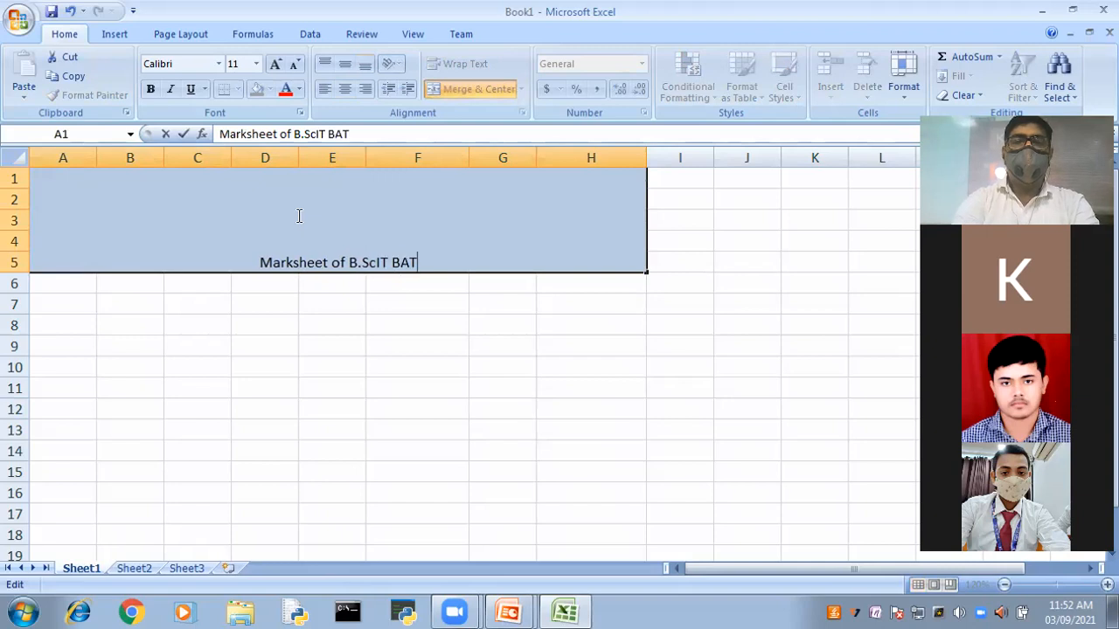
pyautogui.write('CH 1')
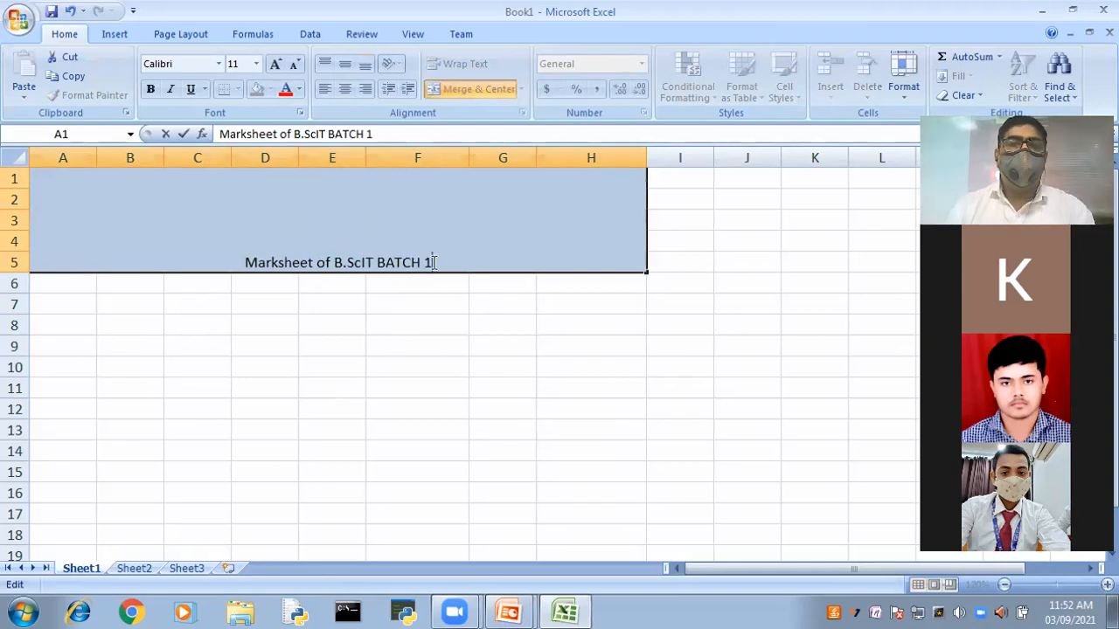
# Step: Set the marksheet title text to font size 20 and make it bold
pyautogui.moveTo(432, 263); pyautogui.dragTo(247, 74)
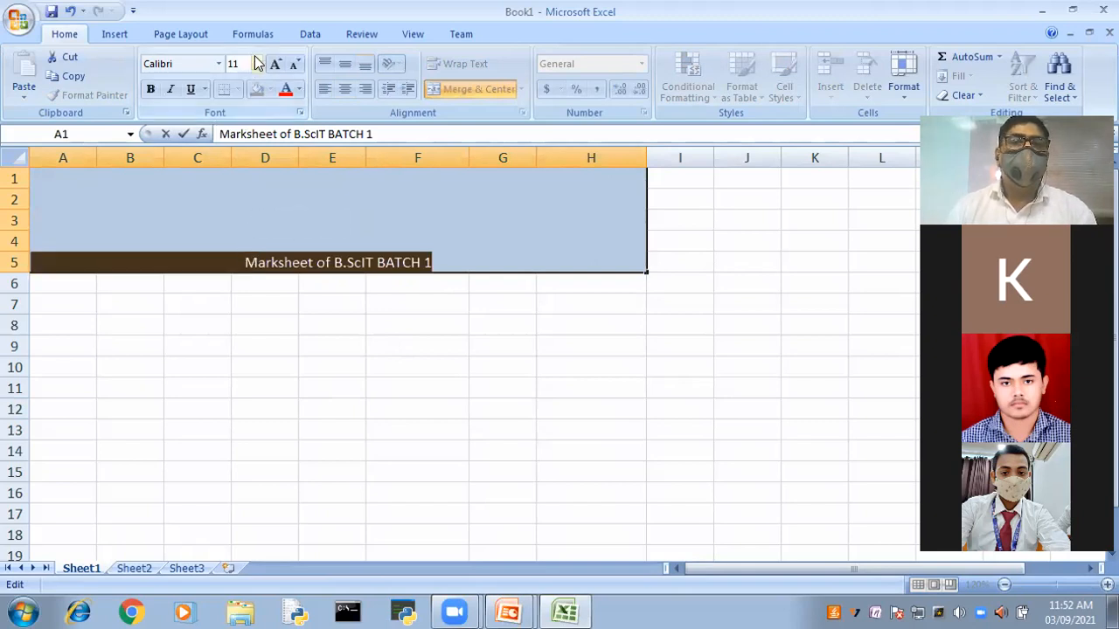
pyautogui.click(256, 64)
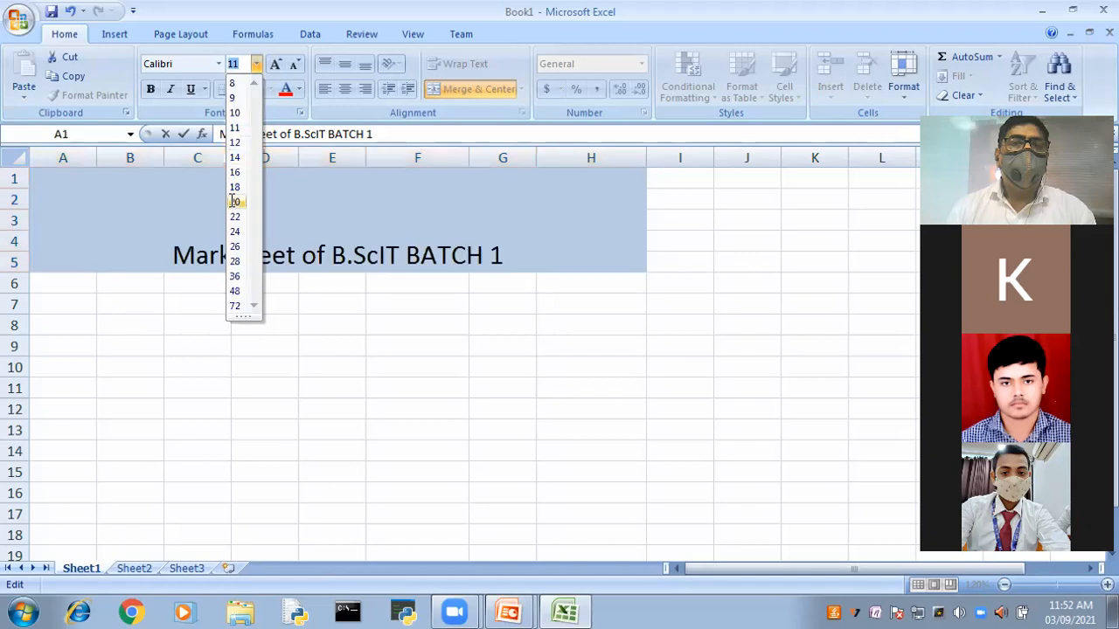
pyautogui.click(236, 202)
pyautogui.click(149, 92)
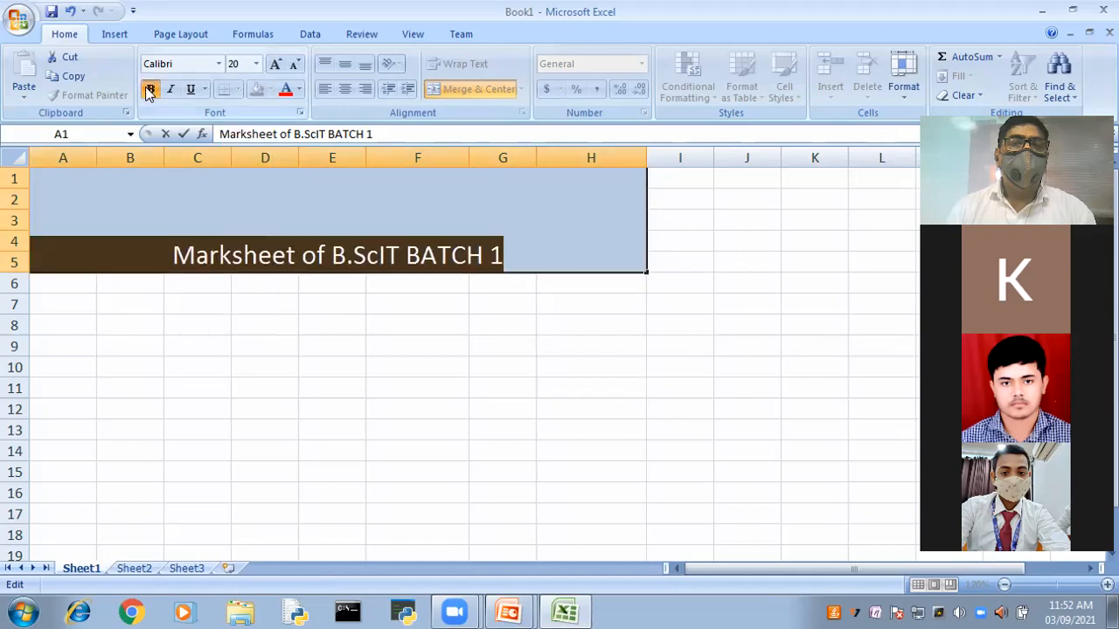
pyautogui.click(409, 379)
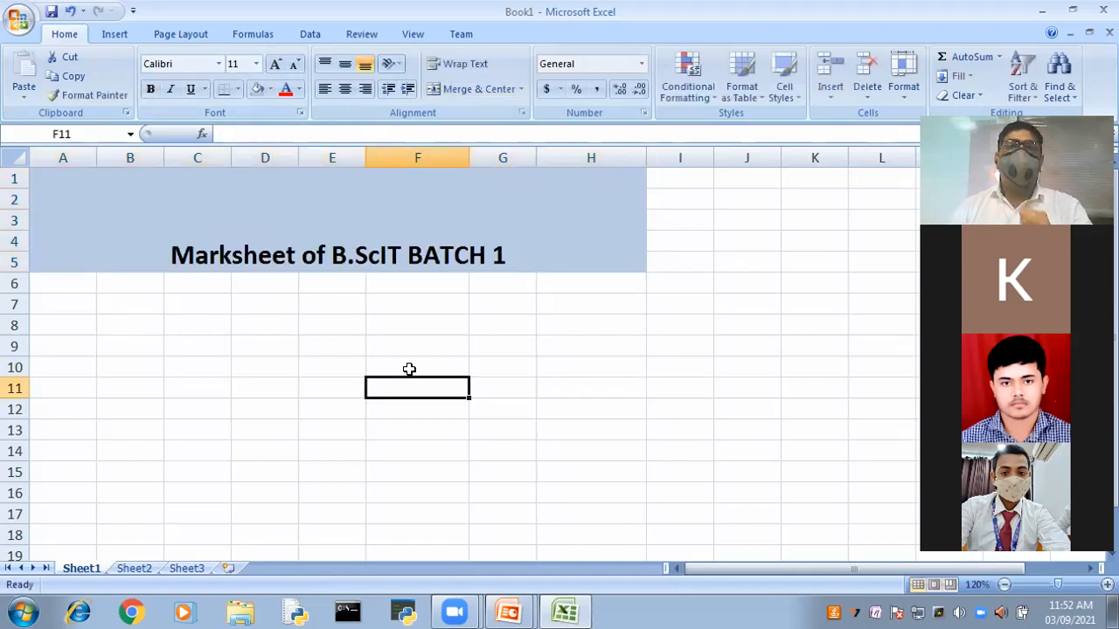
# Step: Middle-align the title vertically in the merged header cell and color its text standard green
pyautogui.click(503, 252)
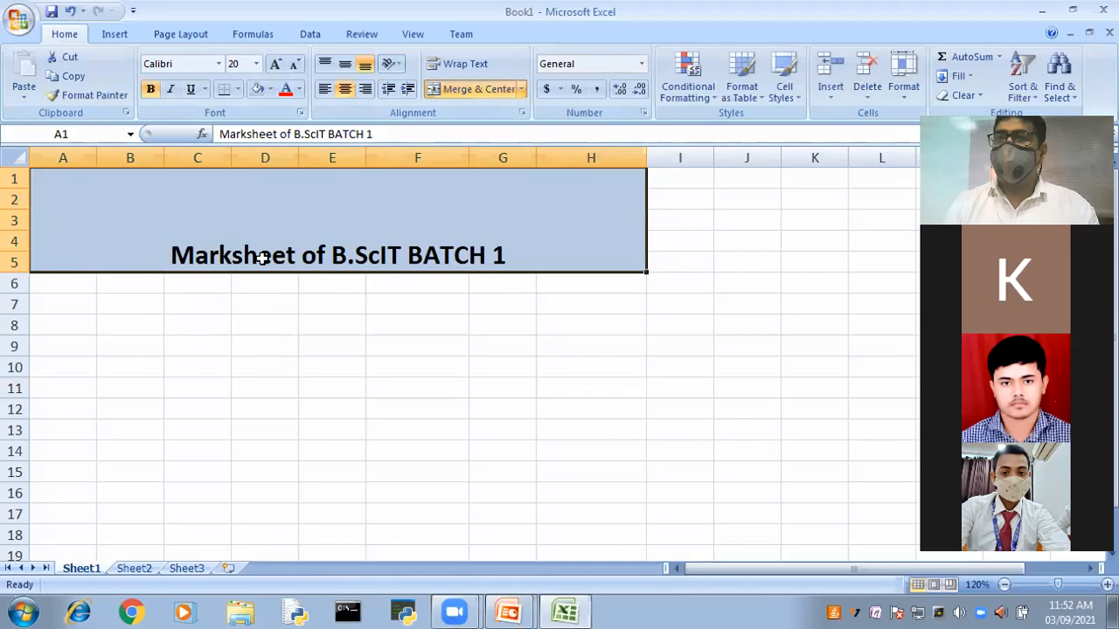
pyautogui.click(346, 66)
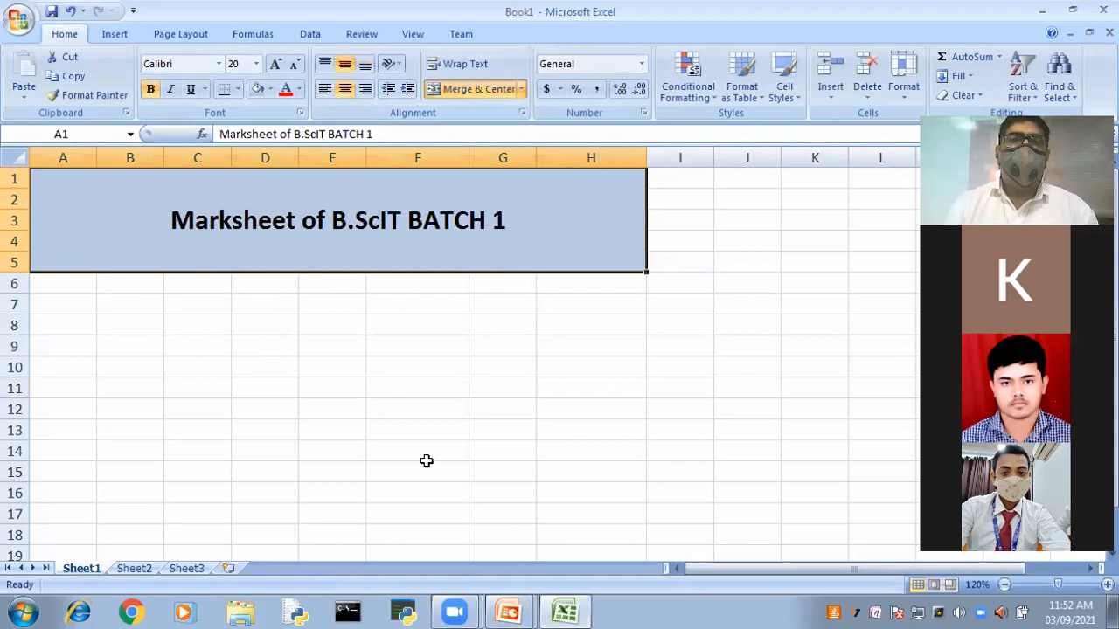
pyautogui.click(299, 90)
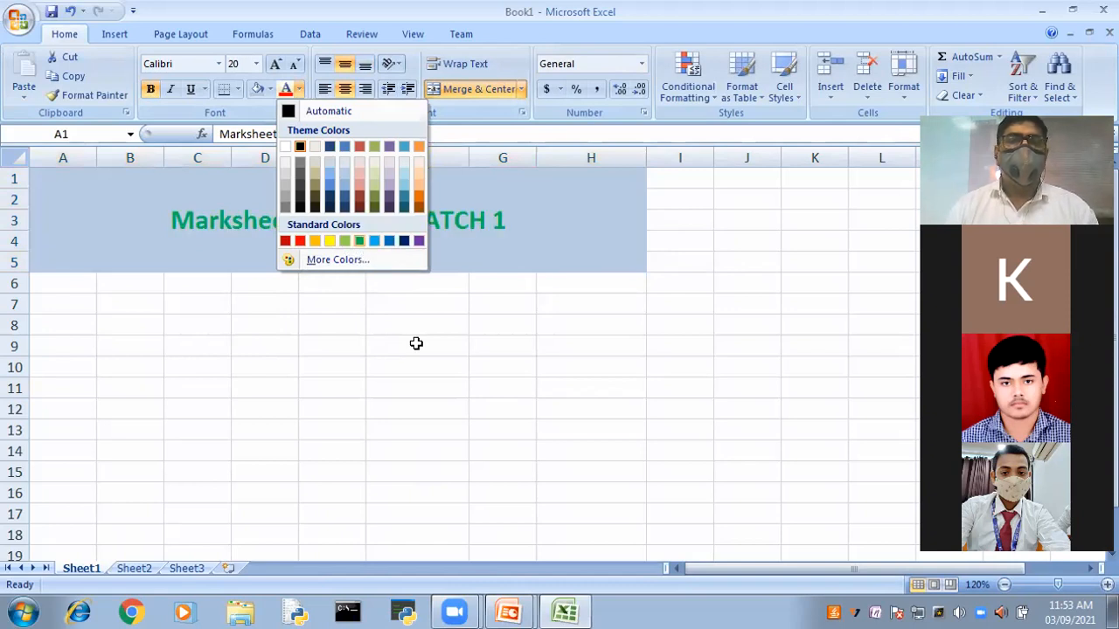
pyautogui.click(434, 370)
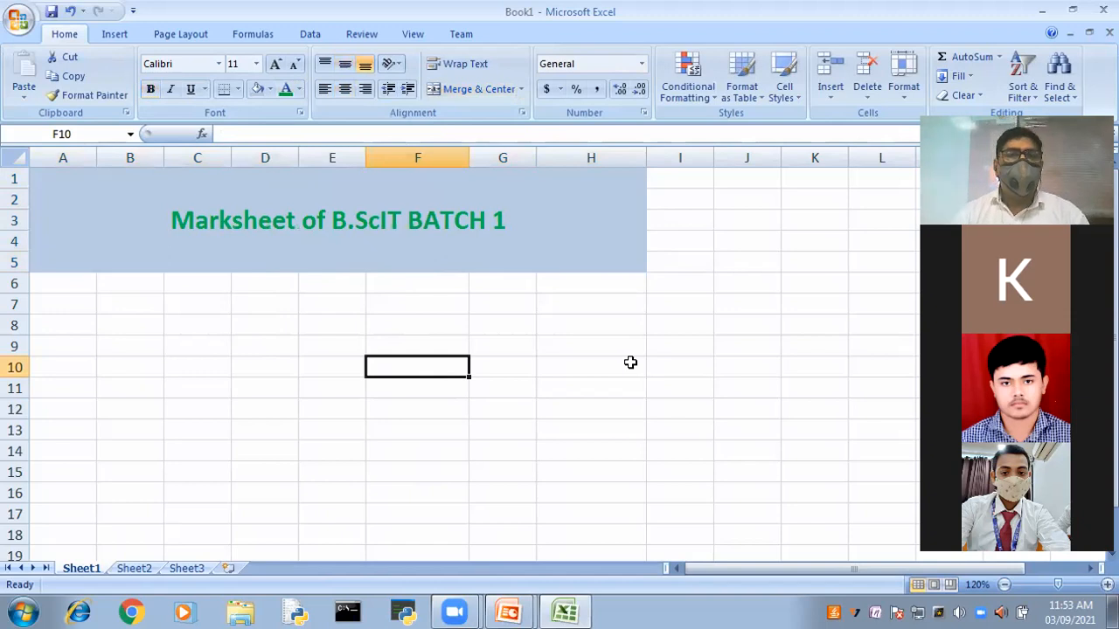
# Step: Enter the column headings ROLL NO, NAME, PHY and CHE in cells A6 to D6
pyautogui.click(64, 280)
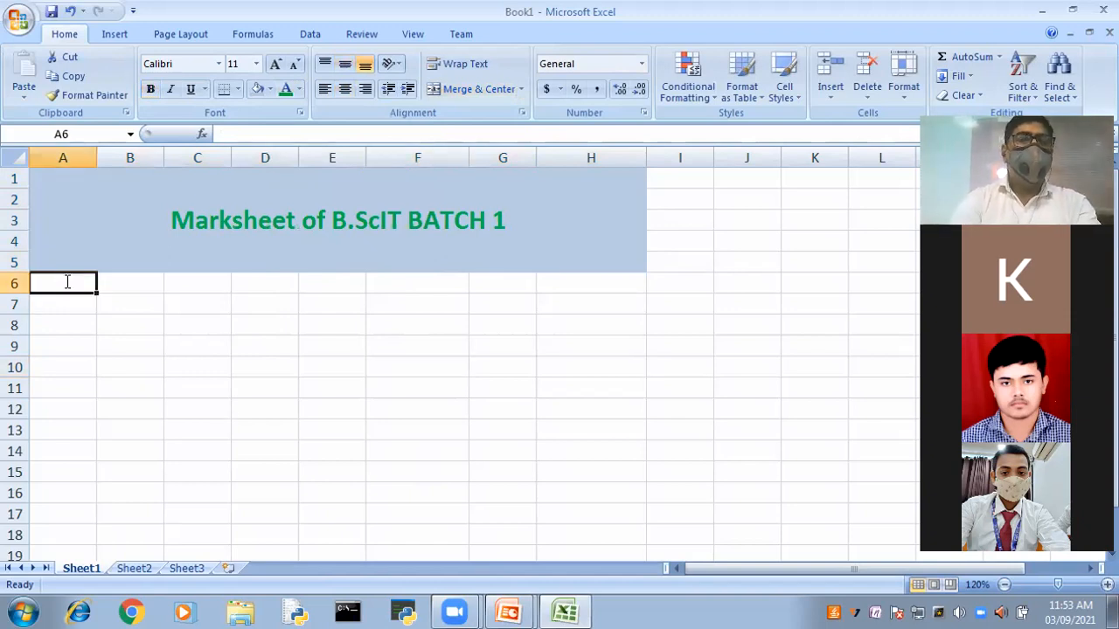
pyautogui.write('ROLL')
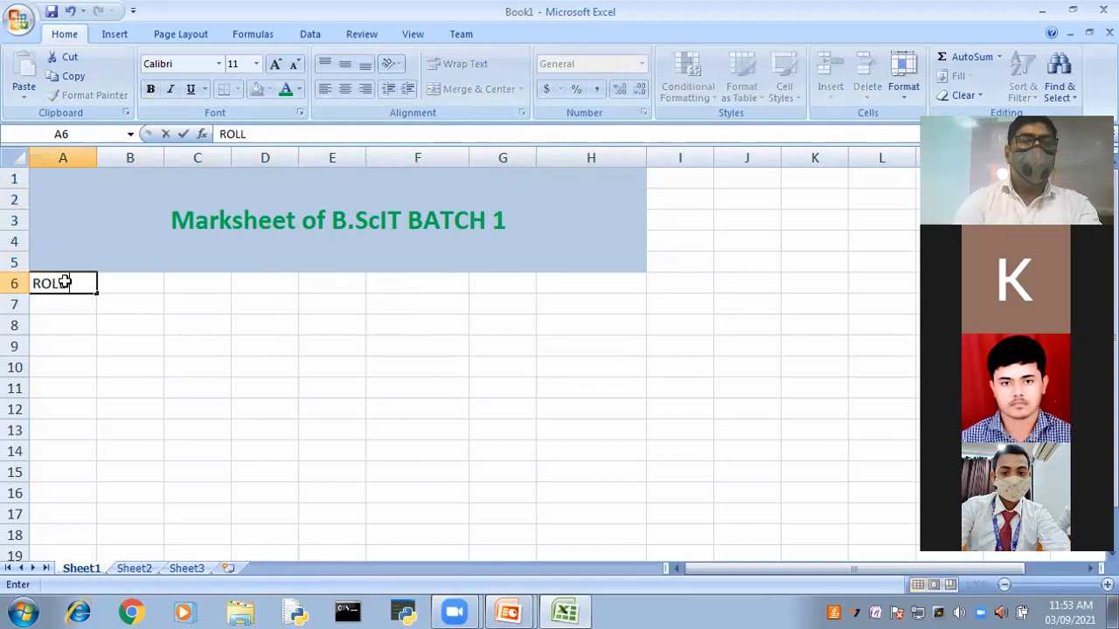
pyautogui.write(' NO')
pyautogui.press('Tab')
pyautogui.write('NAME')
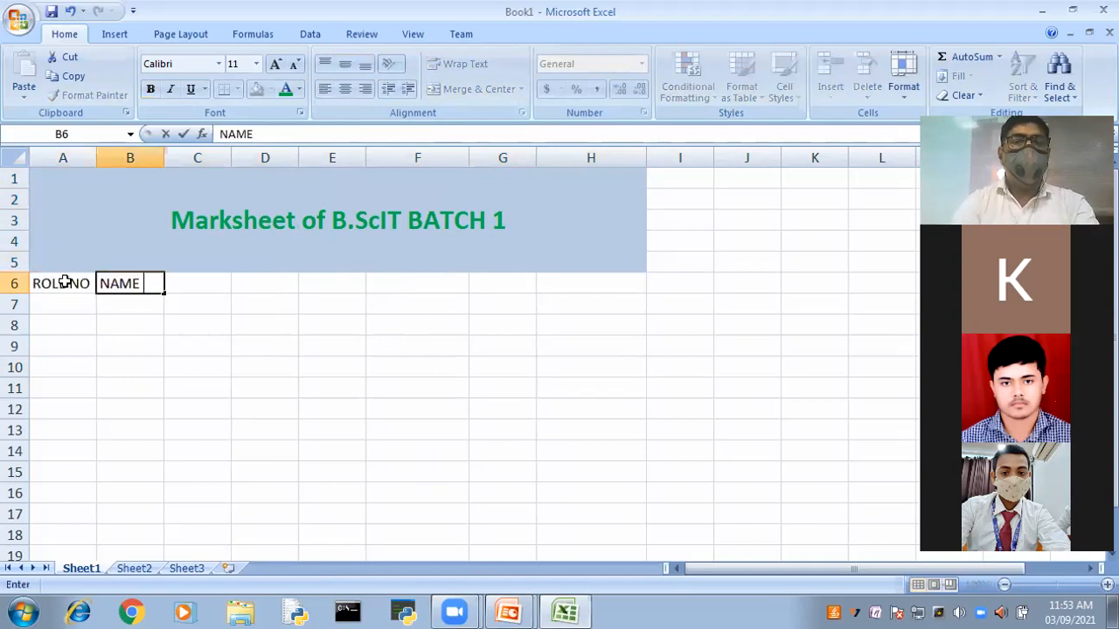
pyautogui.press('Tab')
pyautogui.write('PHY')
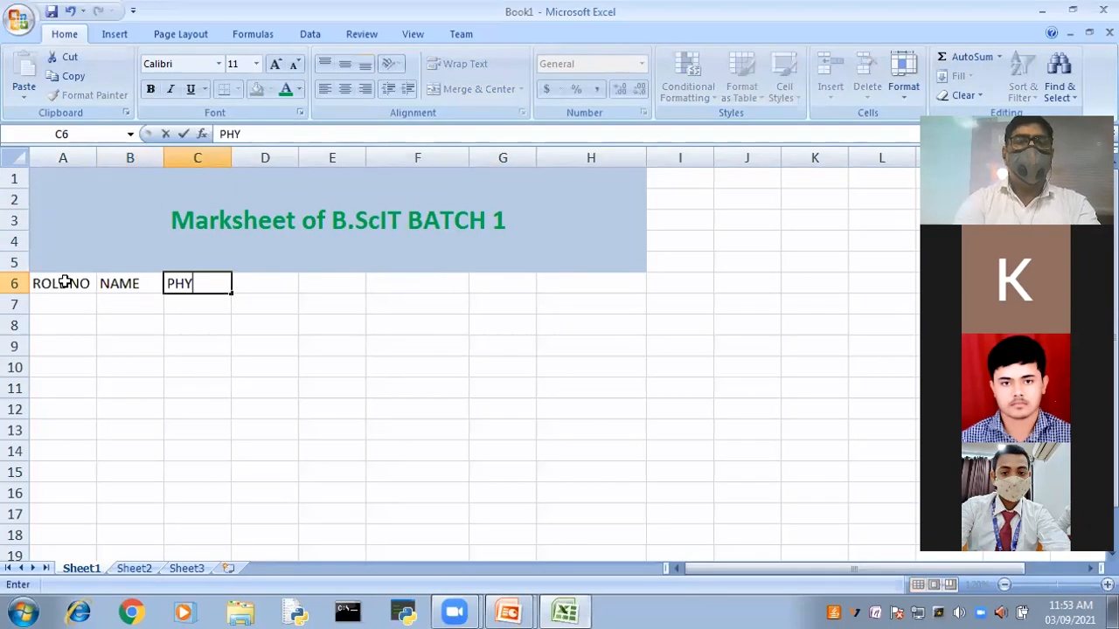
pyautogui.press('Tab')
pyautogui.write('CHE')
pyautogui.press('Tab')
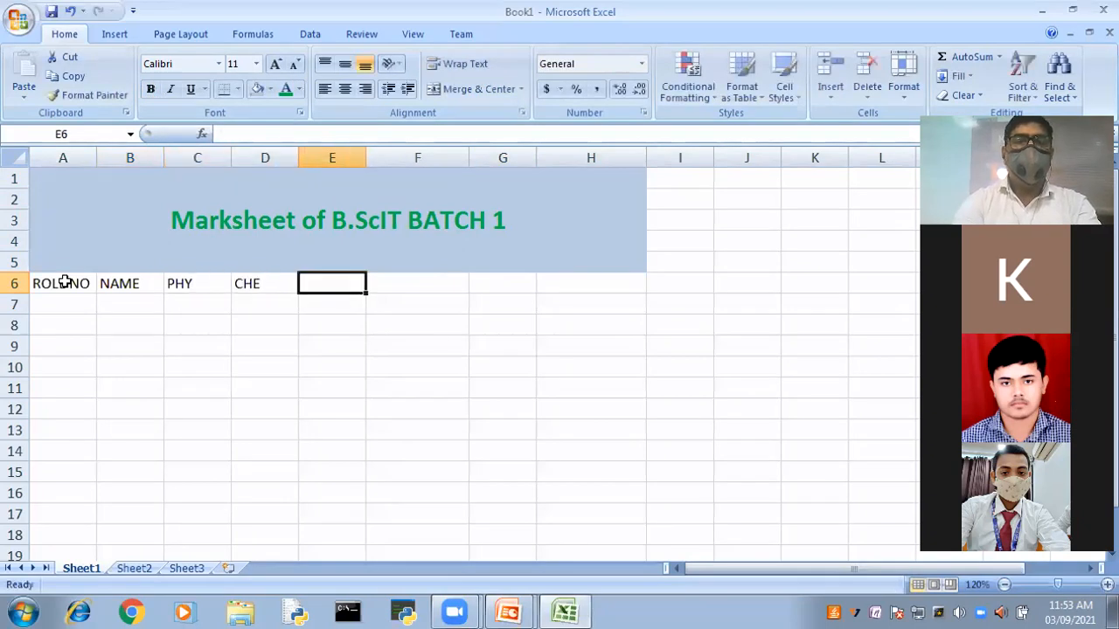
# Step: Enter the headings MATH, TOTAL, PERCENTAGE and DIVISION in cells E6 to H6, and widen column G to fit its heading
pyautogui.write('MATH')
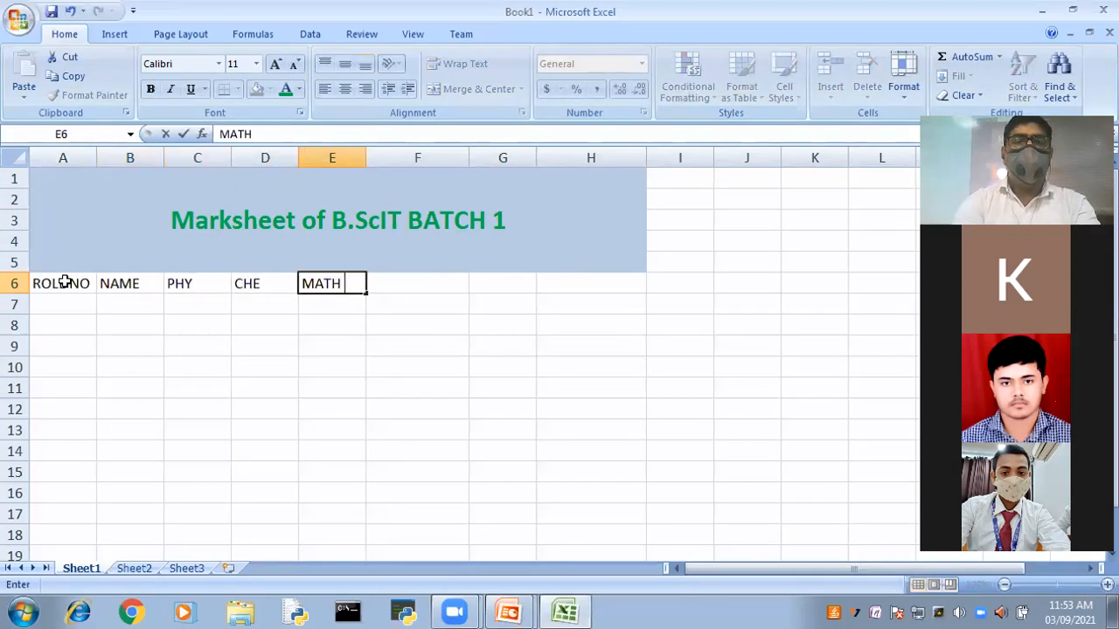
pyautogui.press('Tab')
pyautogui.write('TOTAL')
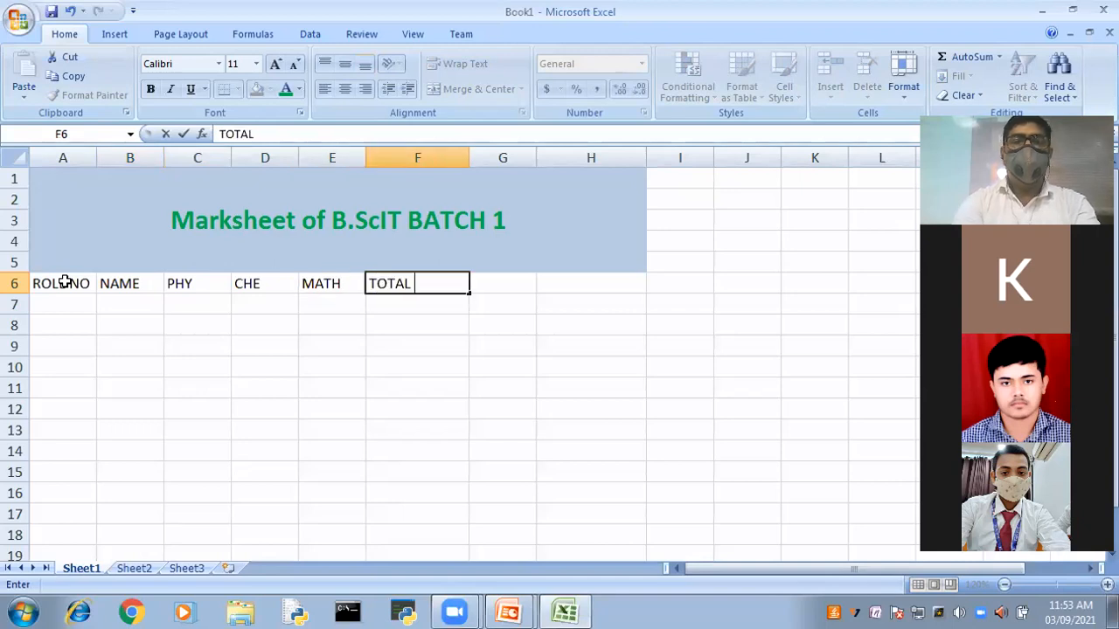
pyautogui.press('Tab')
pyautogui.write('PER')
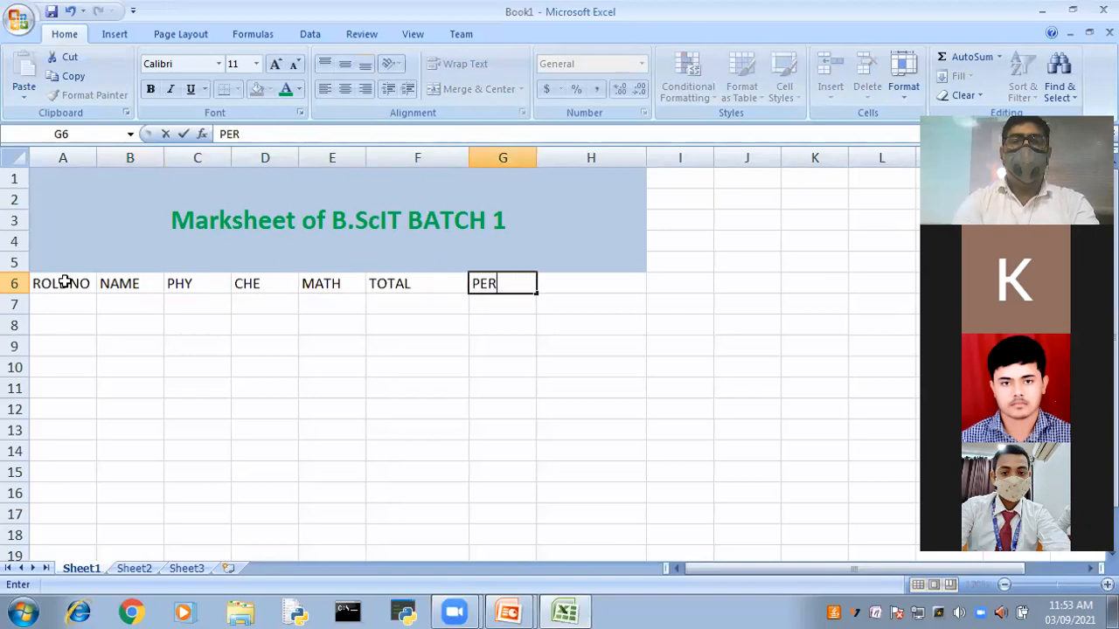
pyautogui.write('CENTAGE')
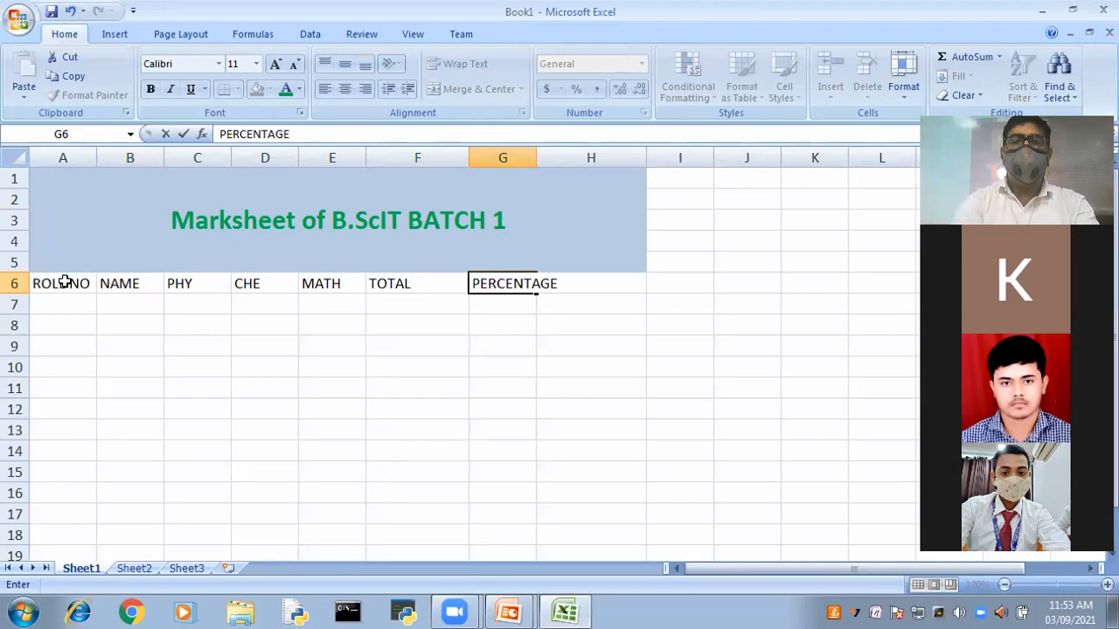
pyautogui.press('Tab')
pyautogui.write('DIV')
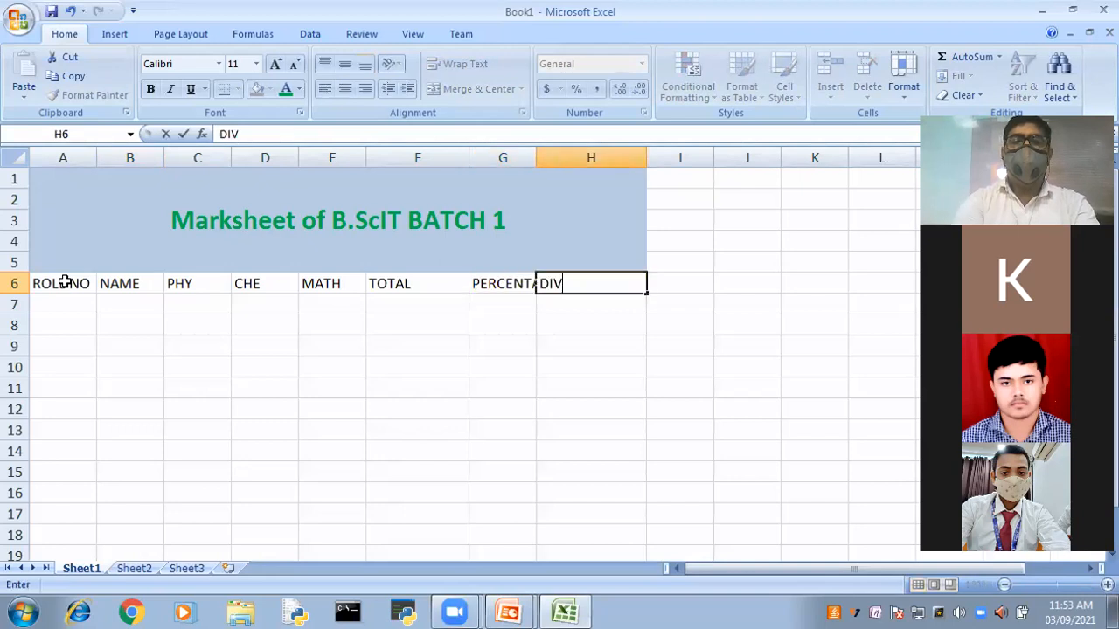
pyautogui.write('ISION')
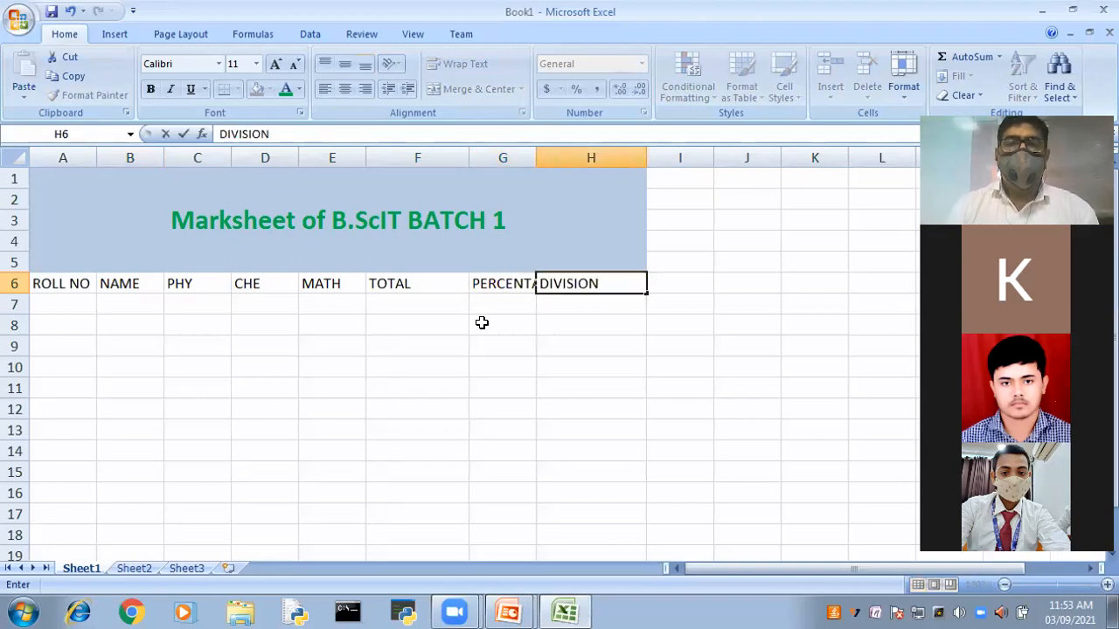
pyautogui.click(623, 373)
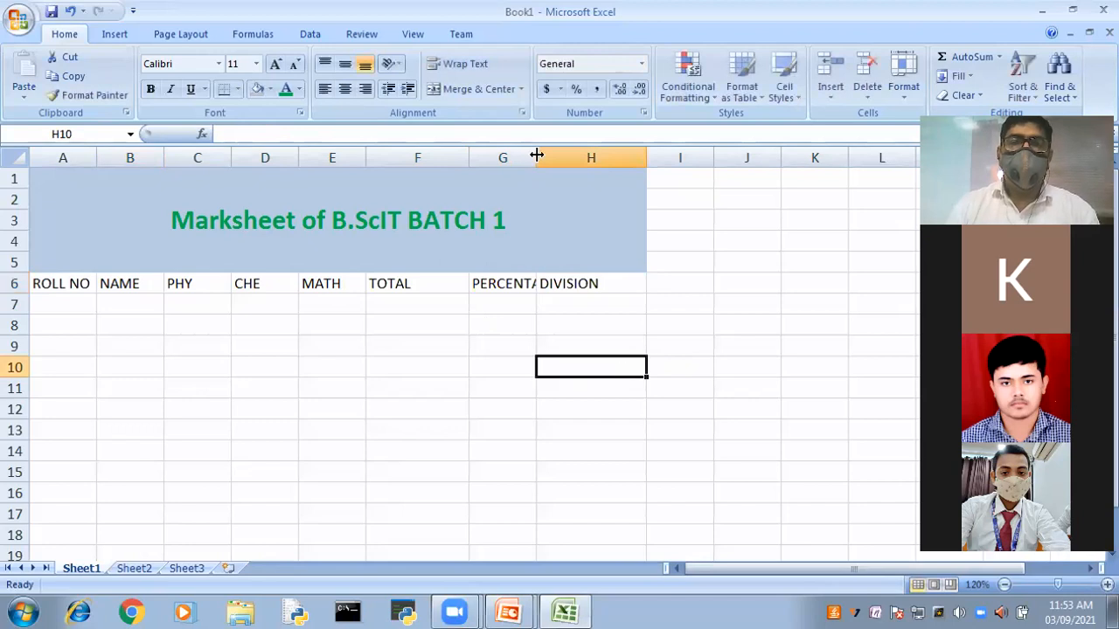
pyautogui.moveTo(549, 154); pyautogui.dragTo(568, 154)
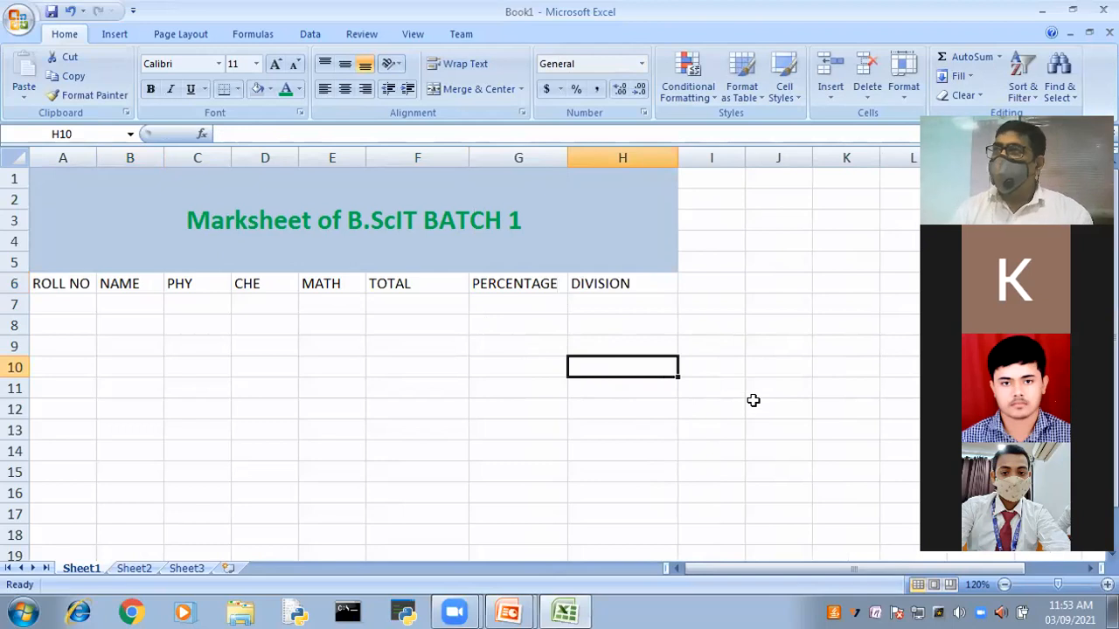
# Step: Make the whole heading row 6 bold and set its font size to 12
pyautogui.click(14, 283)
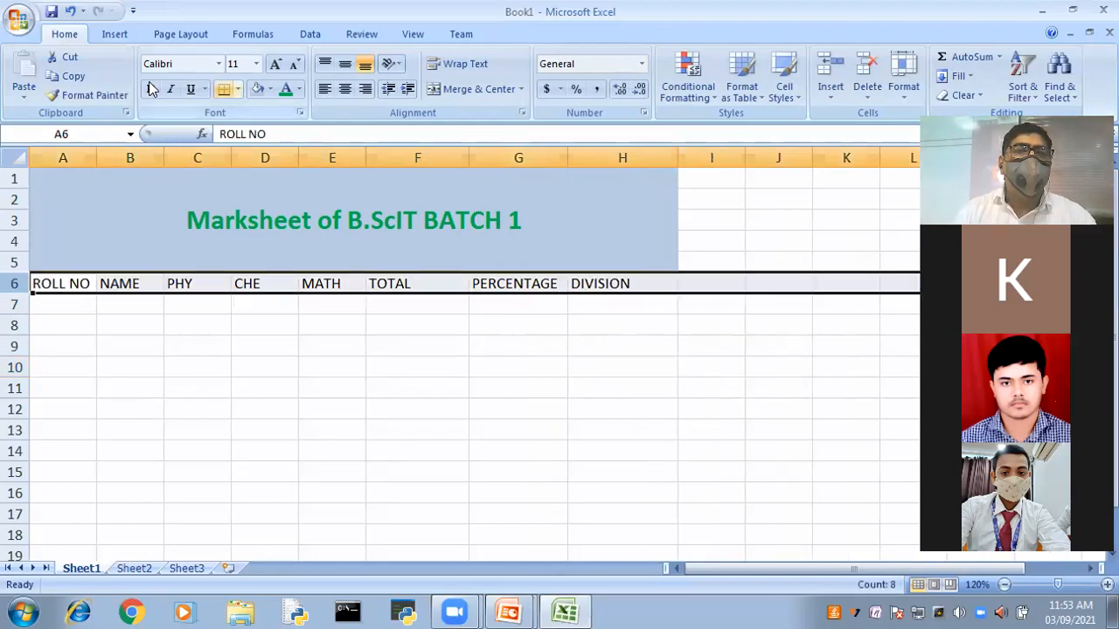
pyautogui.hotkey('ctrl', 'b')
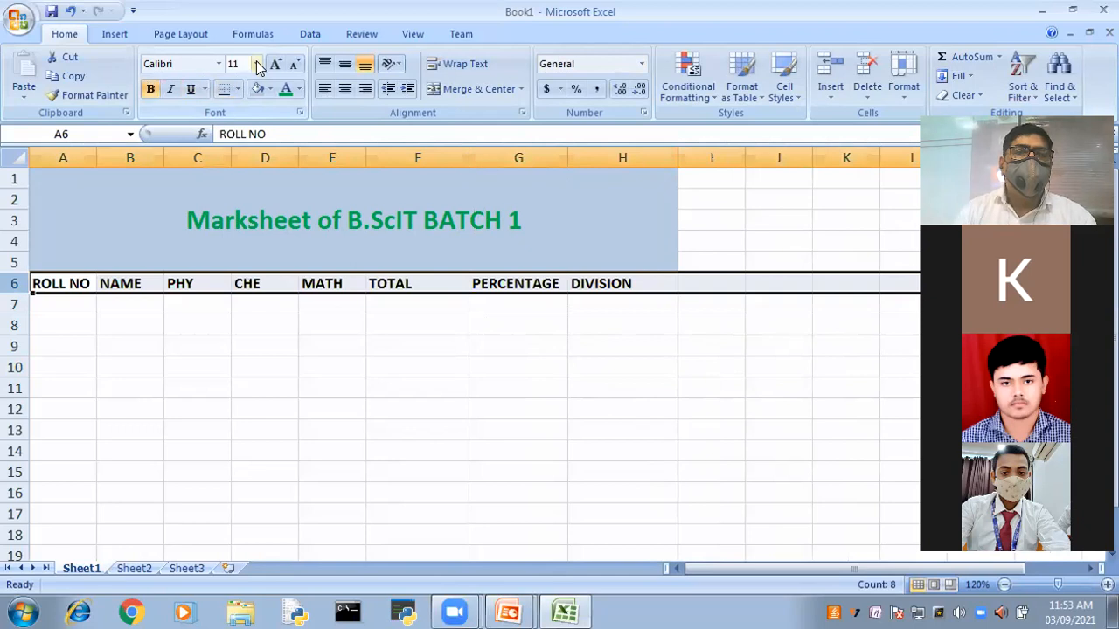
pyautogui.click(256, 64)
pyautogui.click(232, 141)
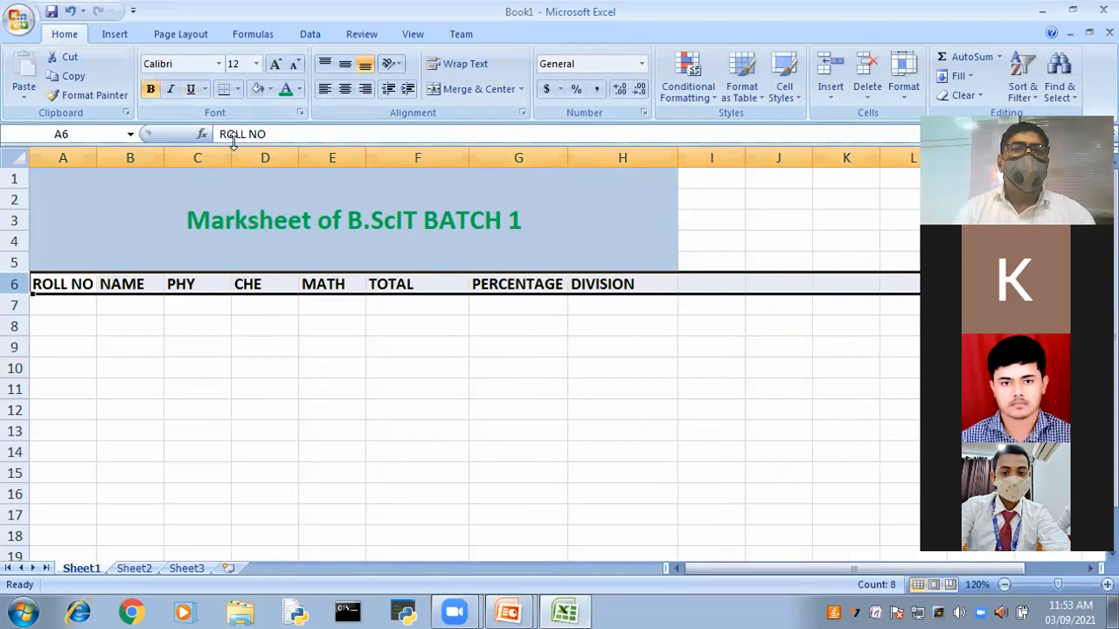
pyautogui.click(270, 87)
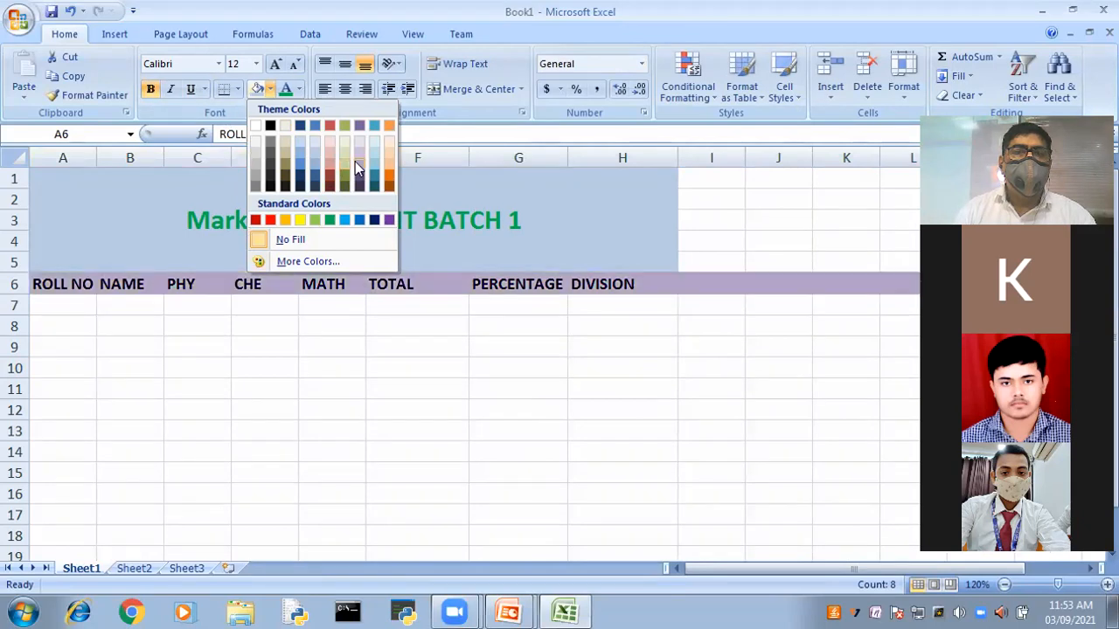
pyautogui.click(385, 392)
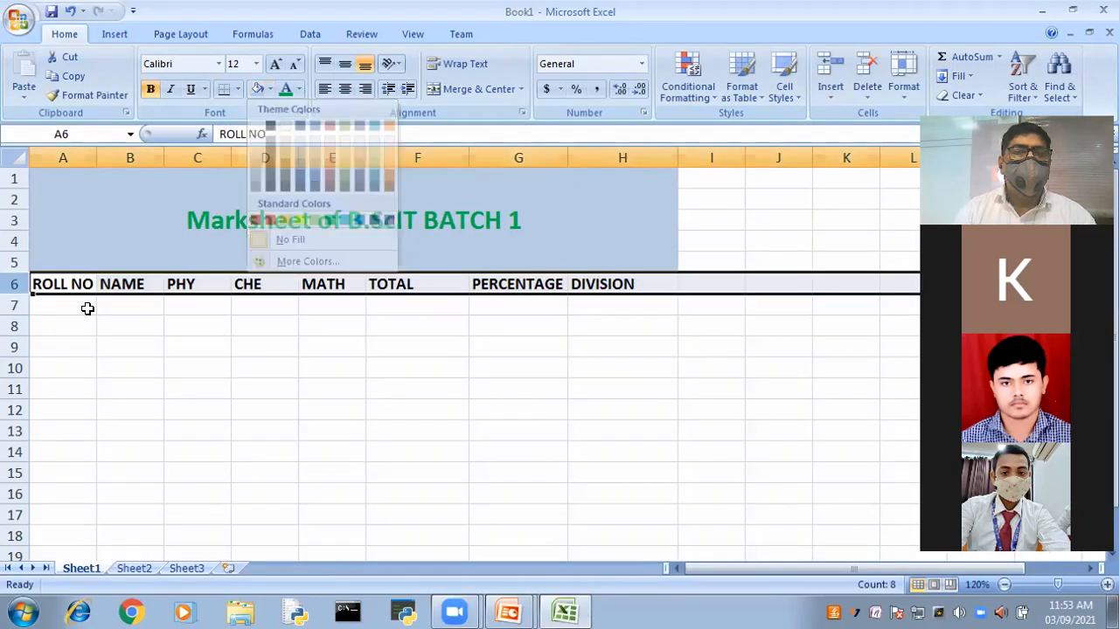
pyautogui.click(144, 431)
# Step: Color the heading text in A6 to H6 dark blue and fill those cells with a blue slightly darker than the title's background
pyautogui.moveTo(65, 282); pyautogui.dragTo(612, 285)
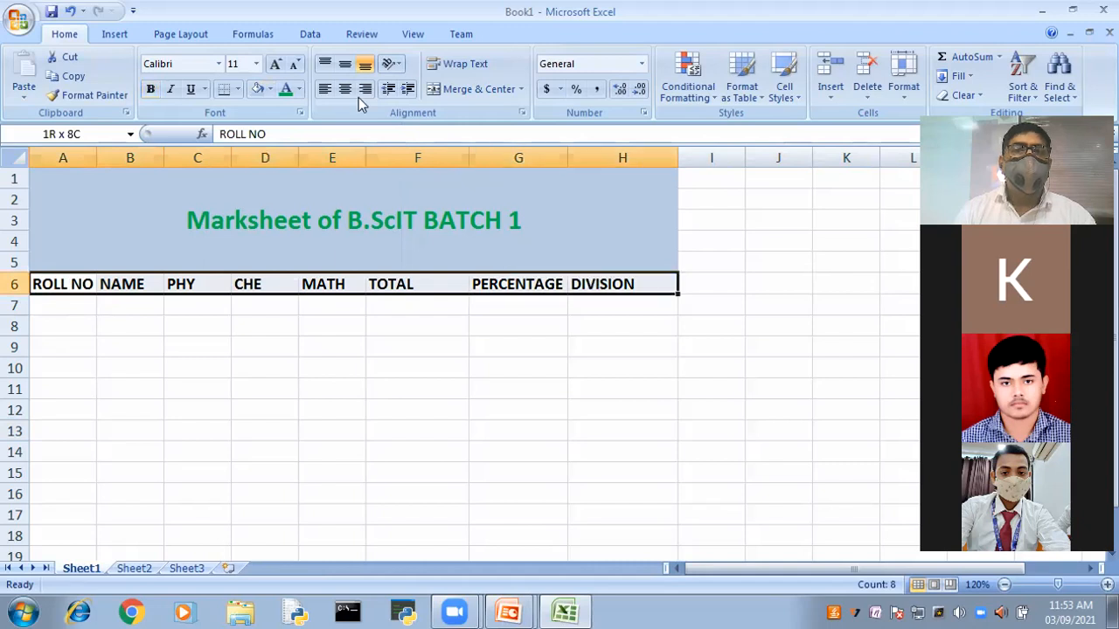
pyautogui.click(297, 93)
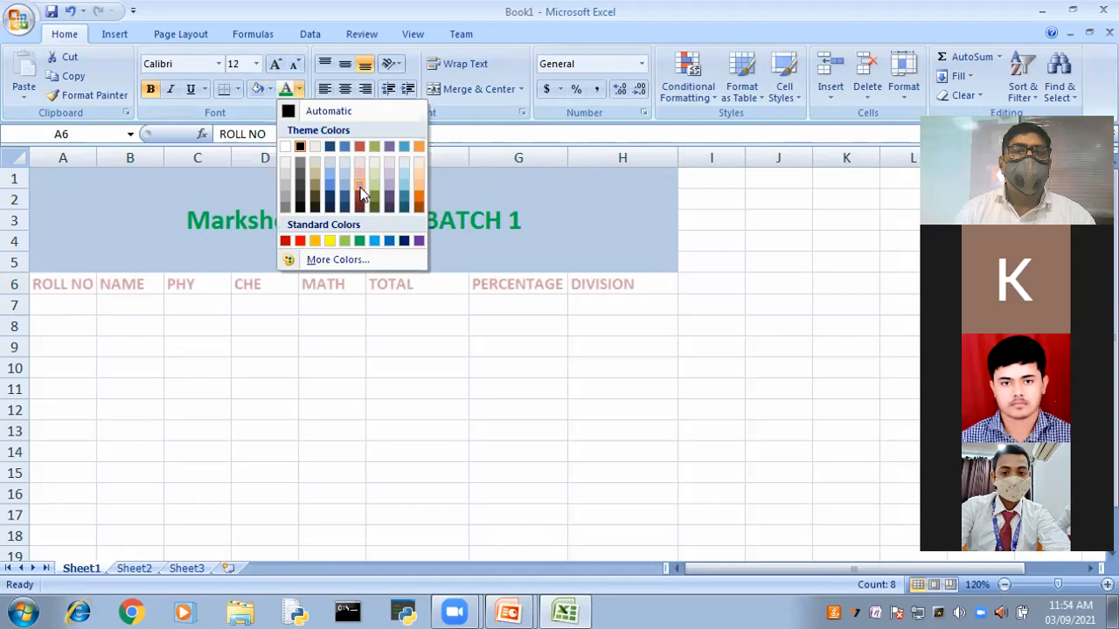
pyautogui.click(324, 205)
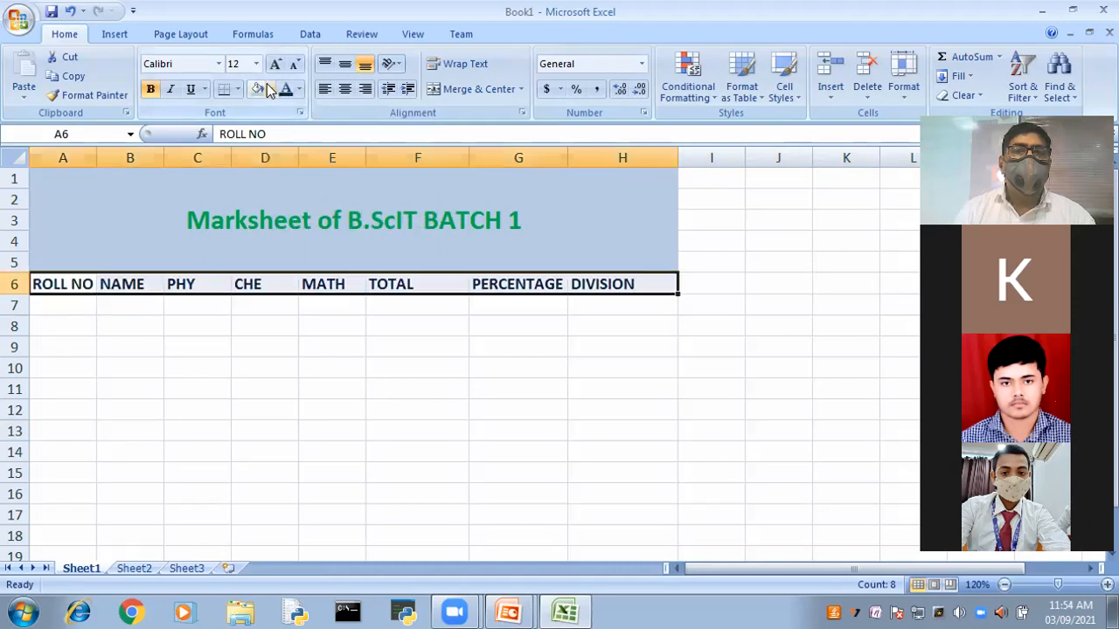
pyautogui.click(272, 91)
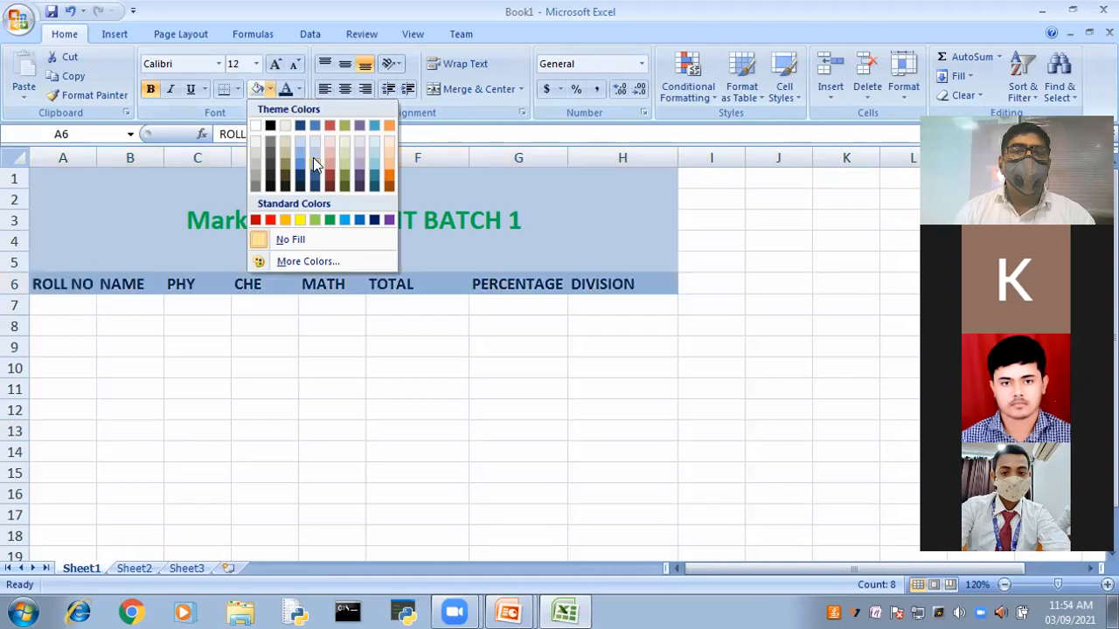
pyautogui.click(760, 423)
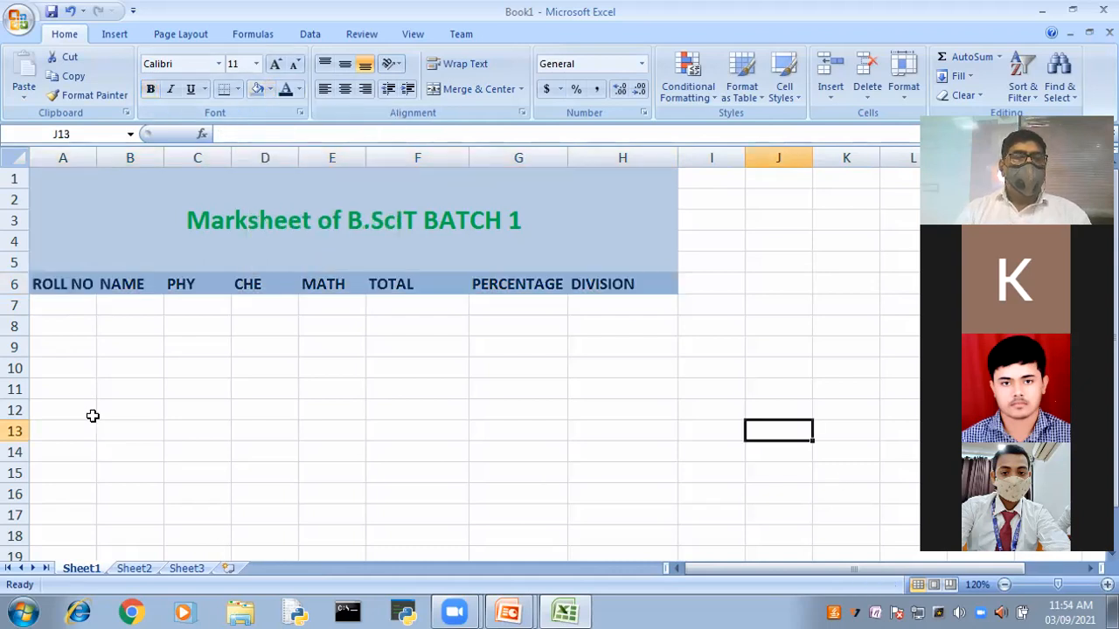
# Step: Enter 1 and 2 in A7 and A8 and extend the series down to 10 in A16 as roll numbers
pyautogui.click(63, 305)
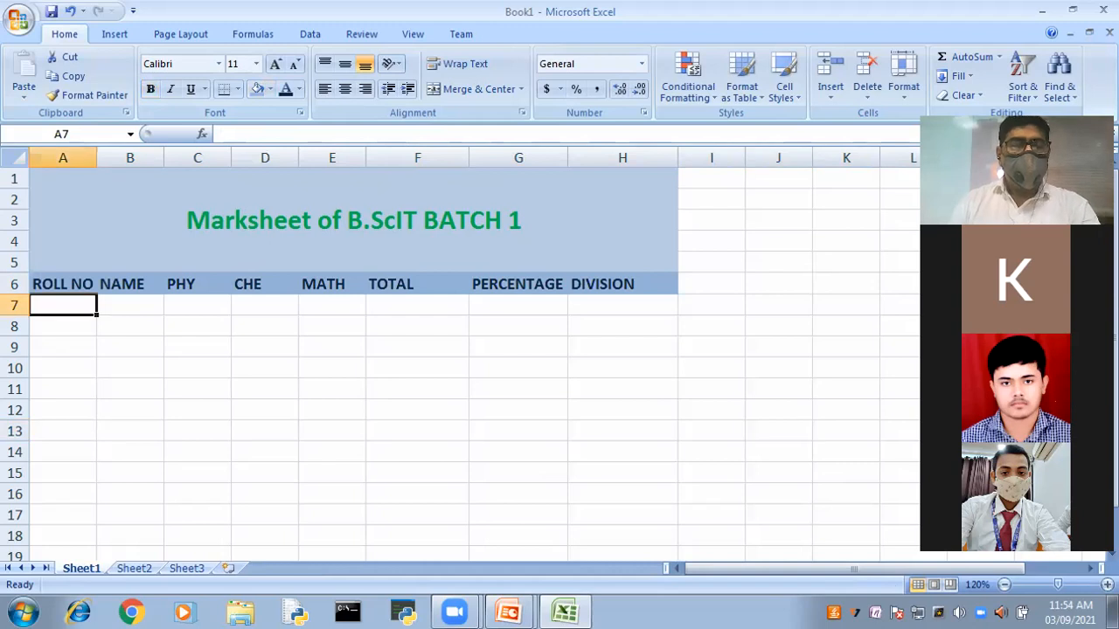
pyautogui.write('1')
pyautogui.press('Return')
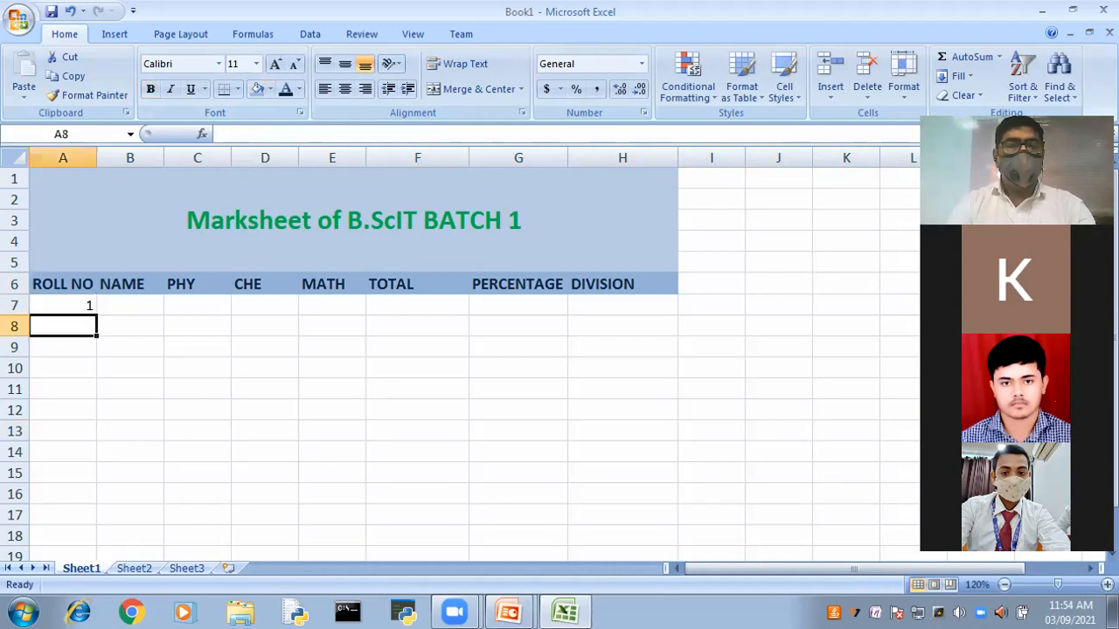
pyautogui.write('2')
pyautogui.press('Return')
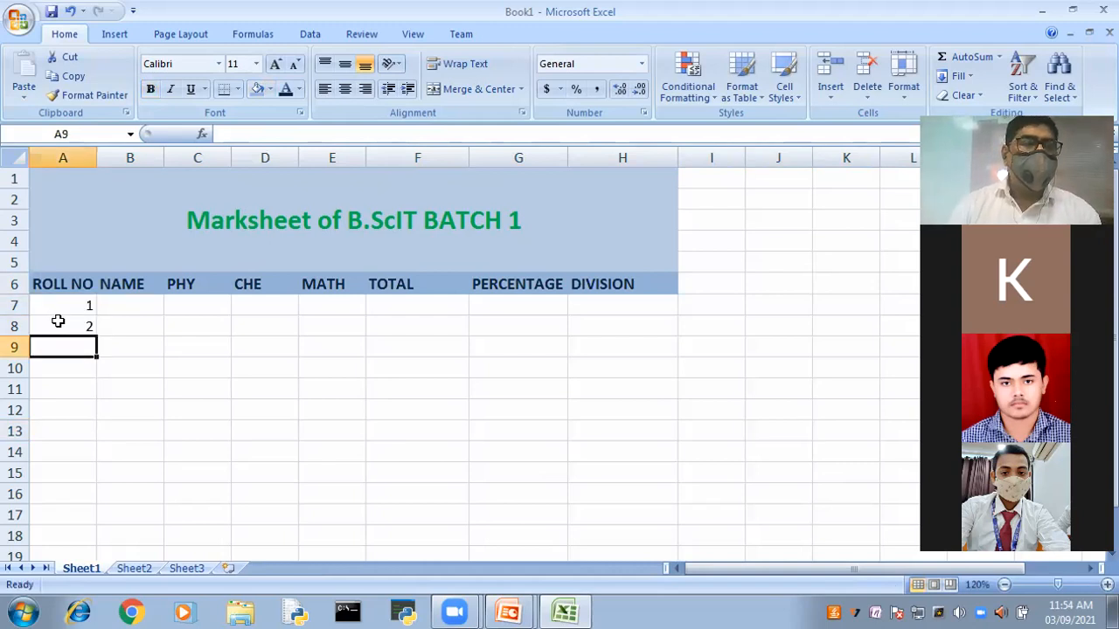
pyautogui.moveTo(61, 318); pyautogui.dragTo(162, 494)
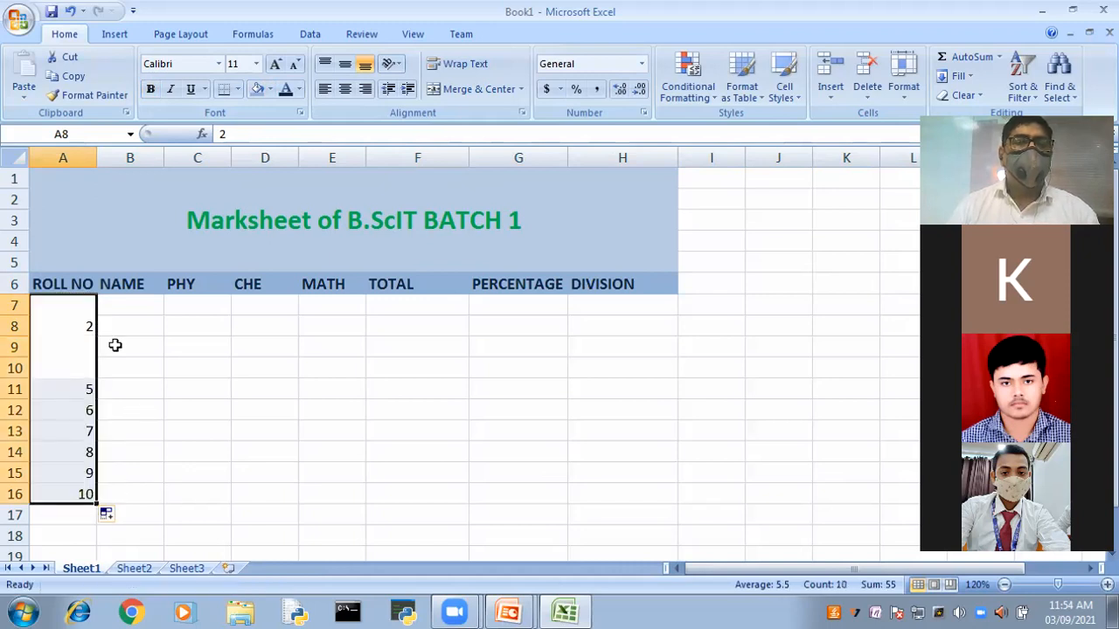
# Step: Enter the first student's full name in B7 and widen column B to fit it
pyautogui.click(156, 313)
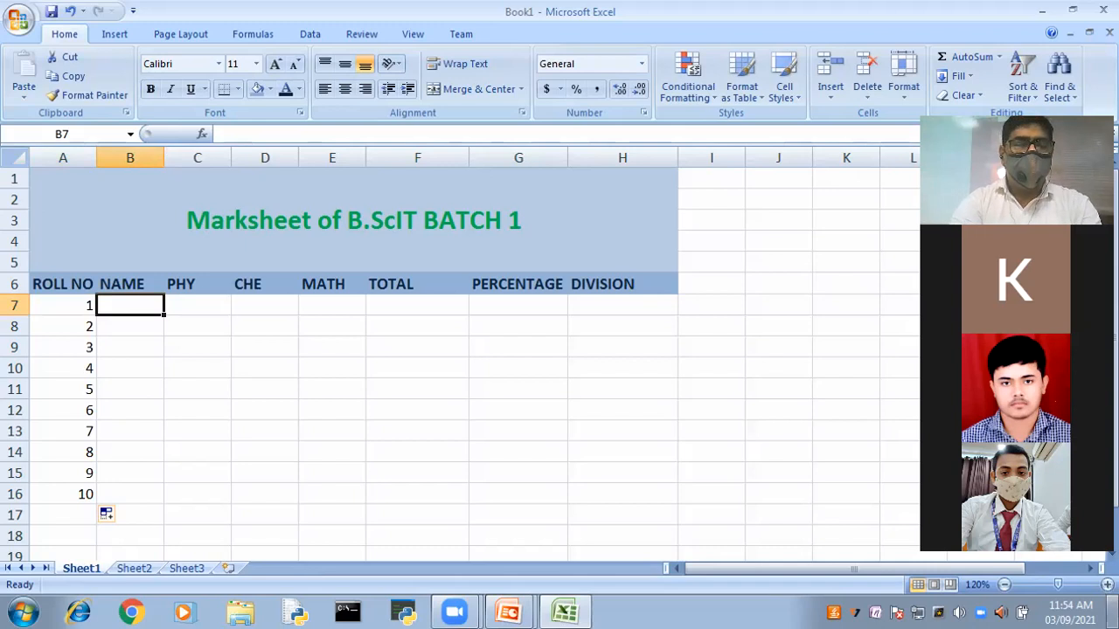
pyautogui.write('BABL')
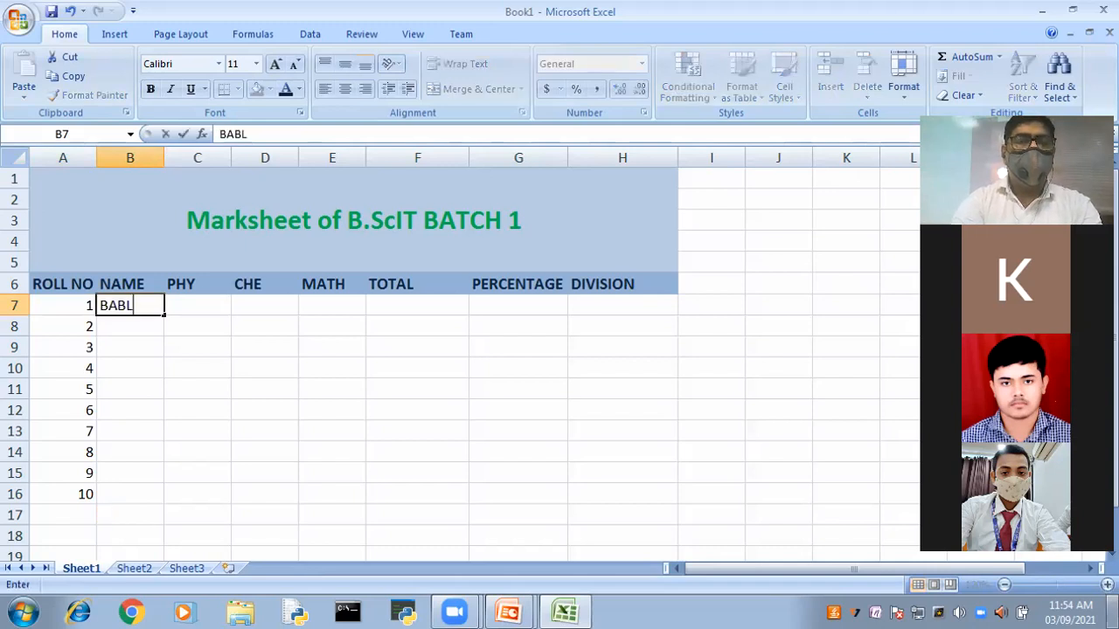
pyautogui.write('U KUMAR')
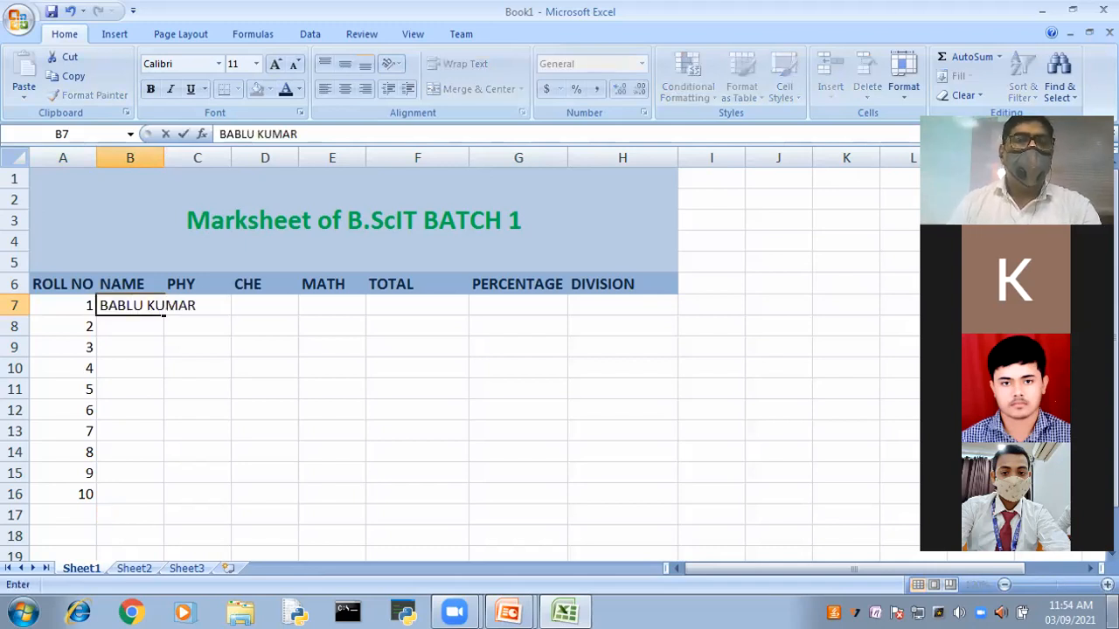
pyautogui.moveTo(161, 159); pyautogui.dragTo(229, 162)
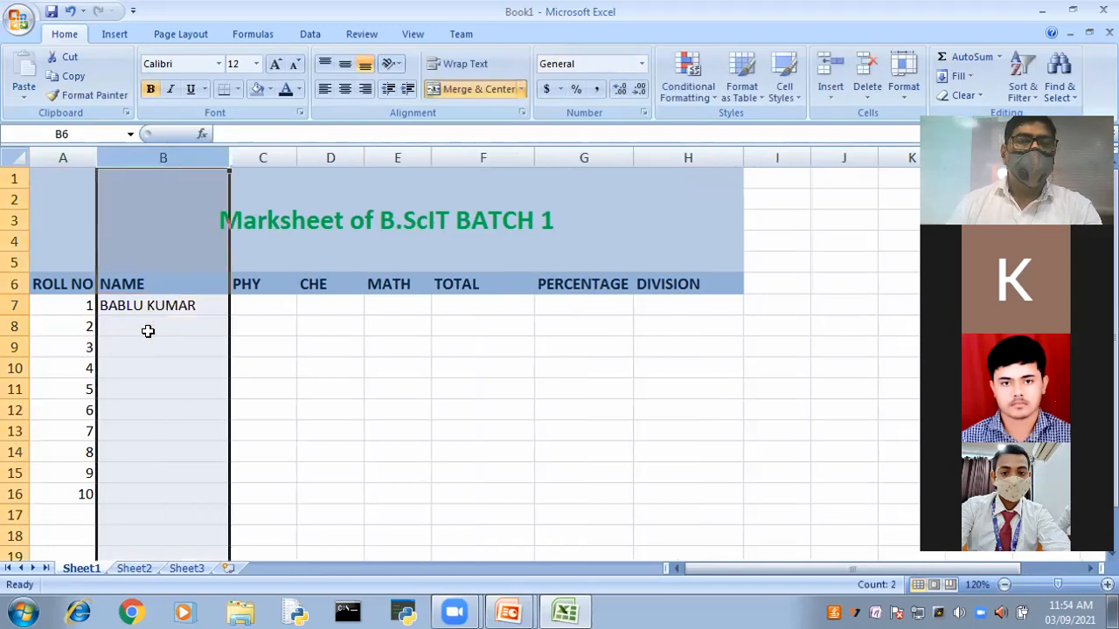
# Step: Enter the names of the second and third students in cells B8 and B9
pyautogui.click(147, 331)
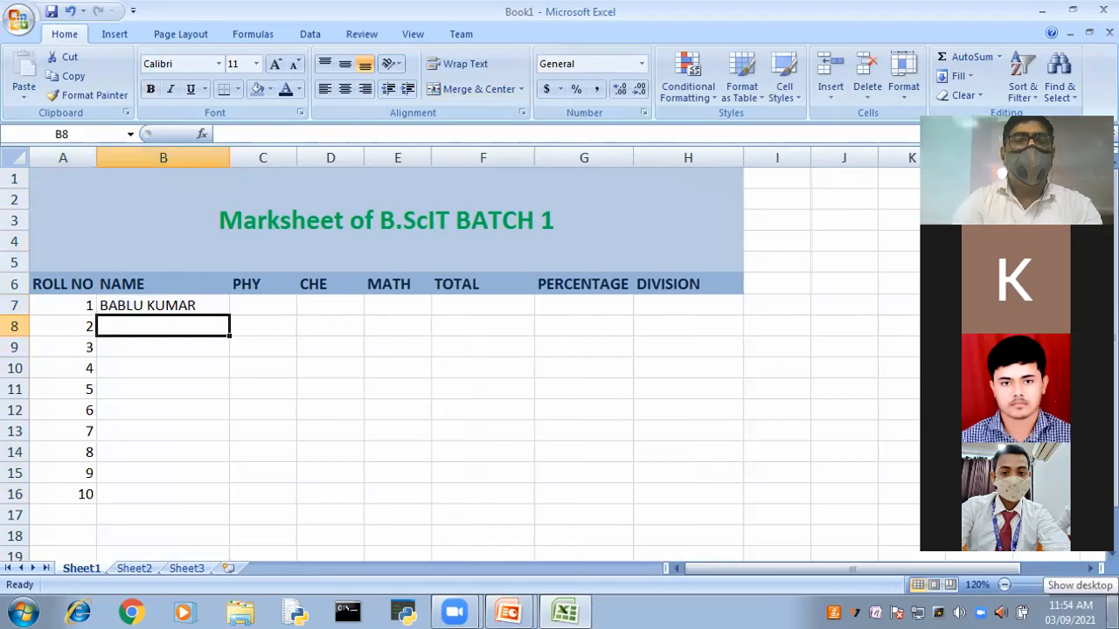
pyautogui.write('PR')
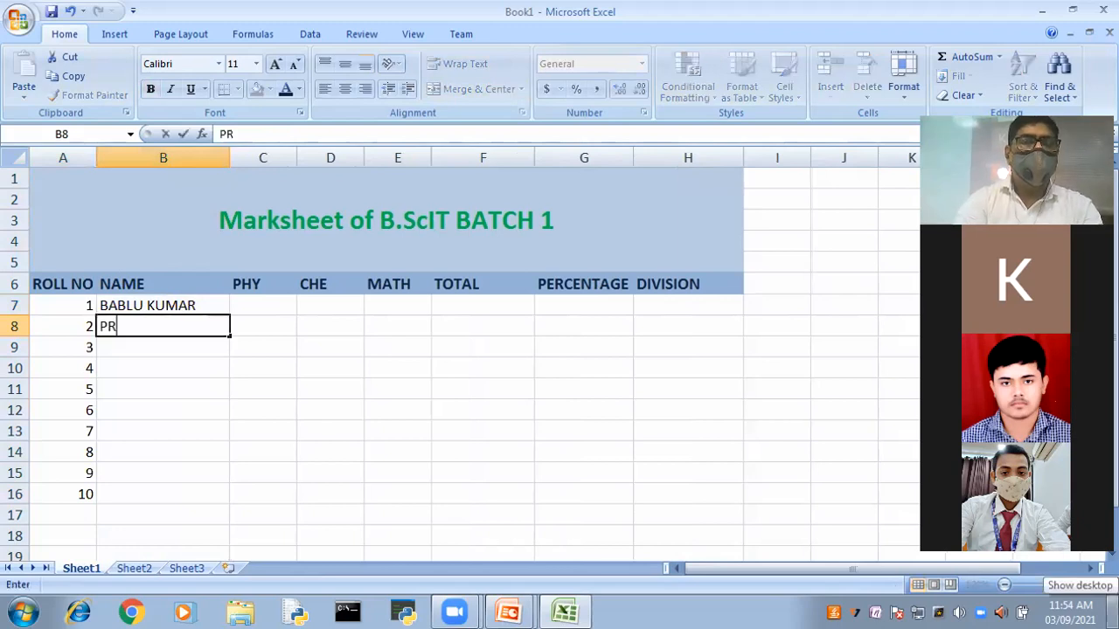
pyautogui.write('IYANSHU')
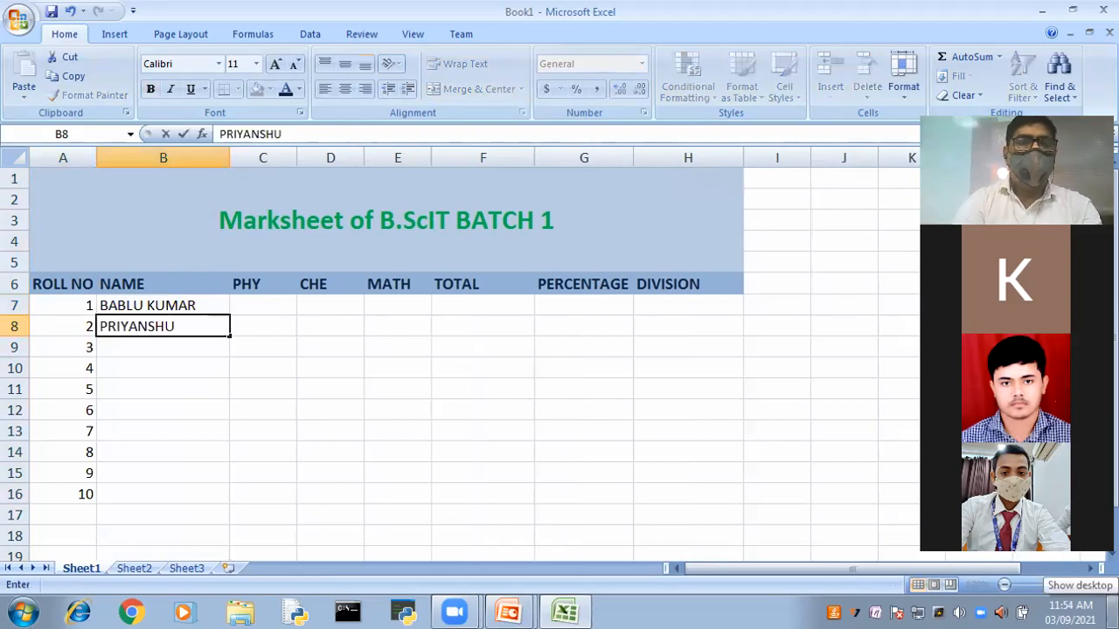
pyautogui.press('Return')
pyautogui.write('MANISHK')
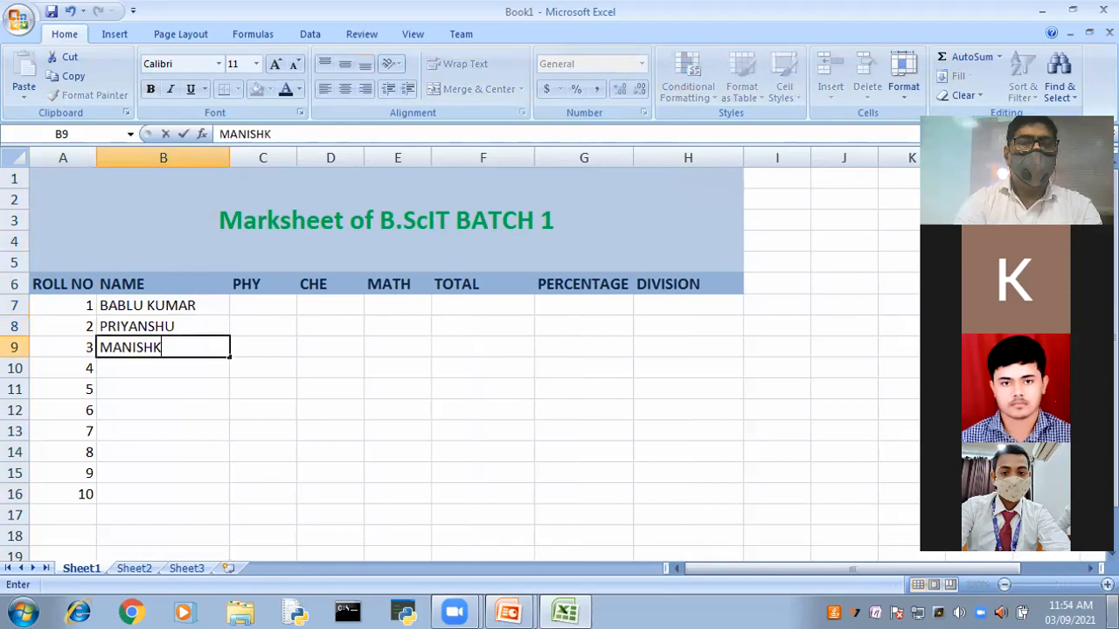
pyautogui.write('A')
pyautogui.press('BackSpace')
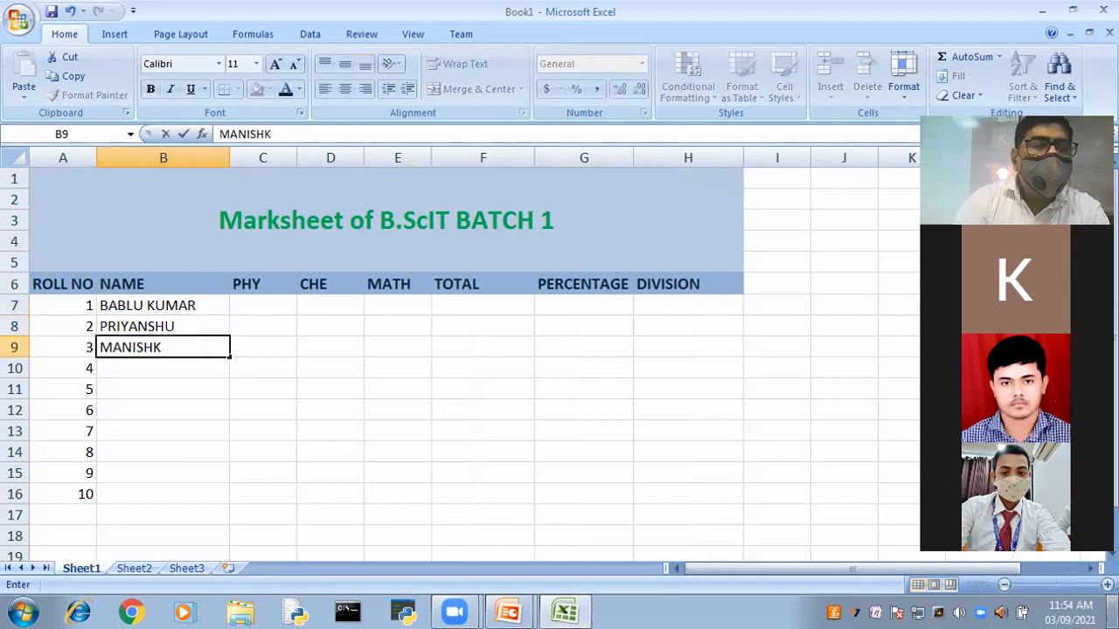
pyautogui.press('BackSpace')
pyautogui.write('AKN')
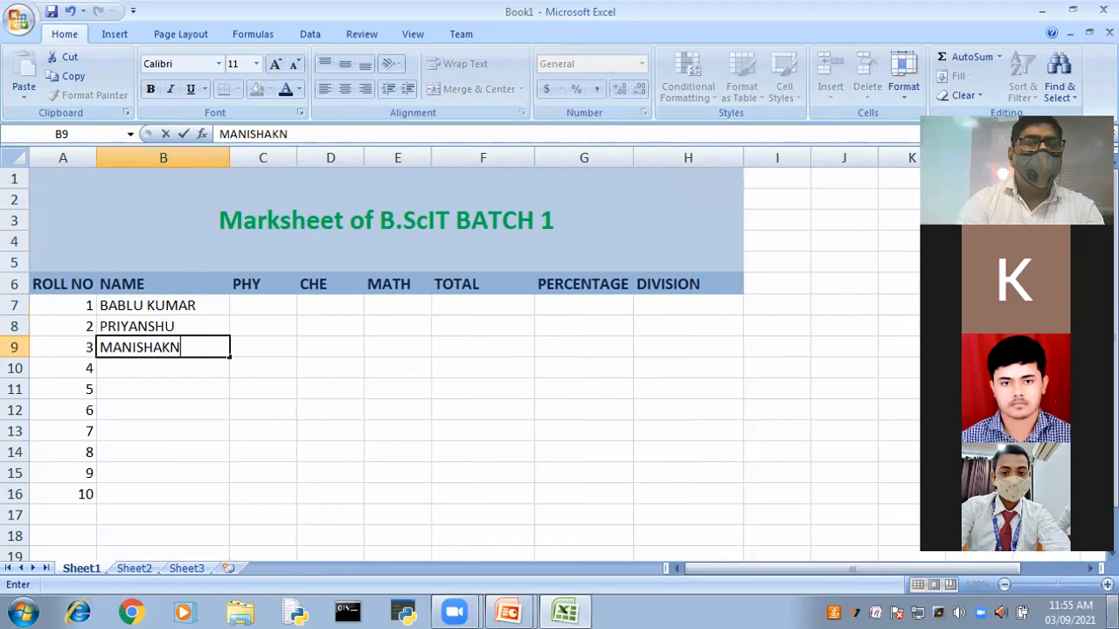
pyautogui.press('BackSpace')
pyautogui.press('BackSpace')
pyautogui.write('NKAR')
pyautogui.press('Return')
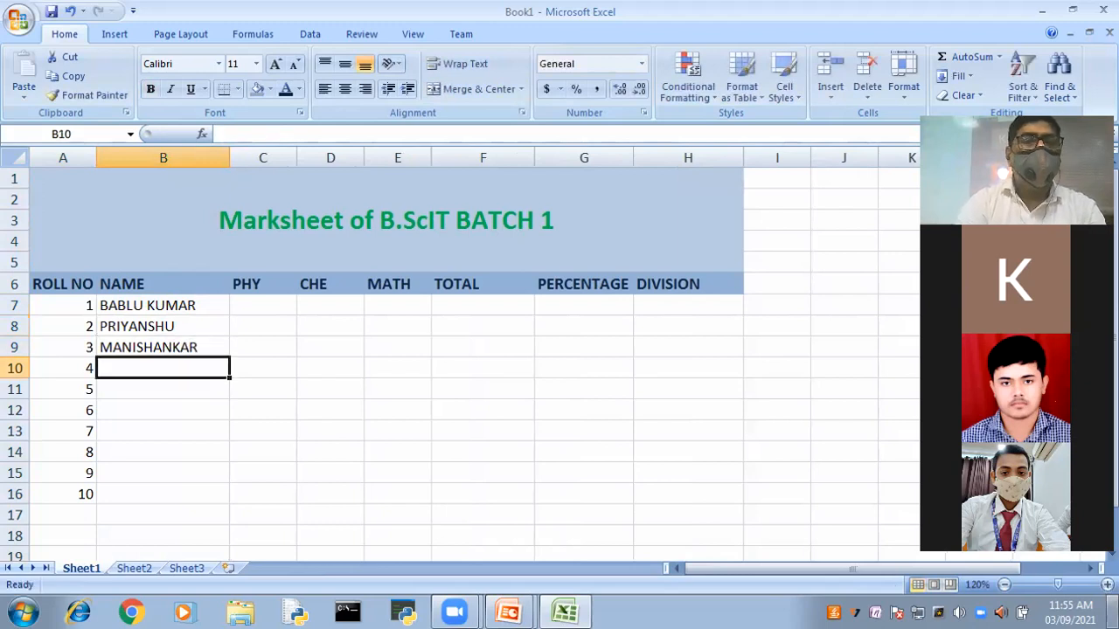
# Step: Enter the names of the fourth and fifth students in cells B10 and B11
pyautogui.write('ADI')
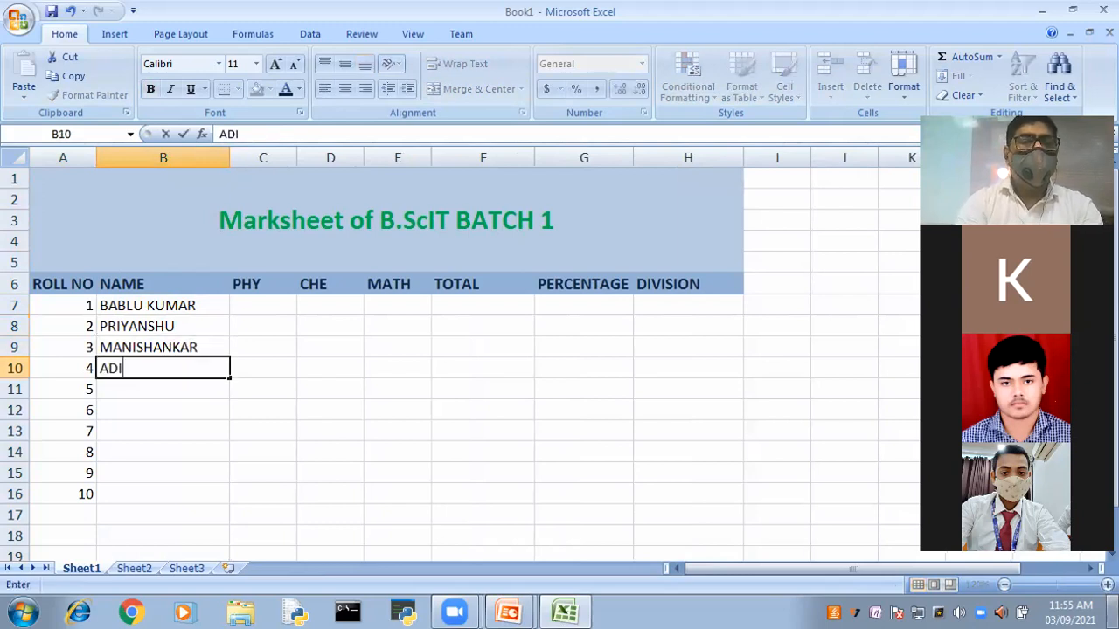
pyautogui.write('TYA')
pyautogui.press('Return')
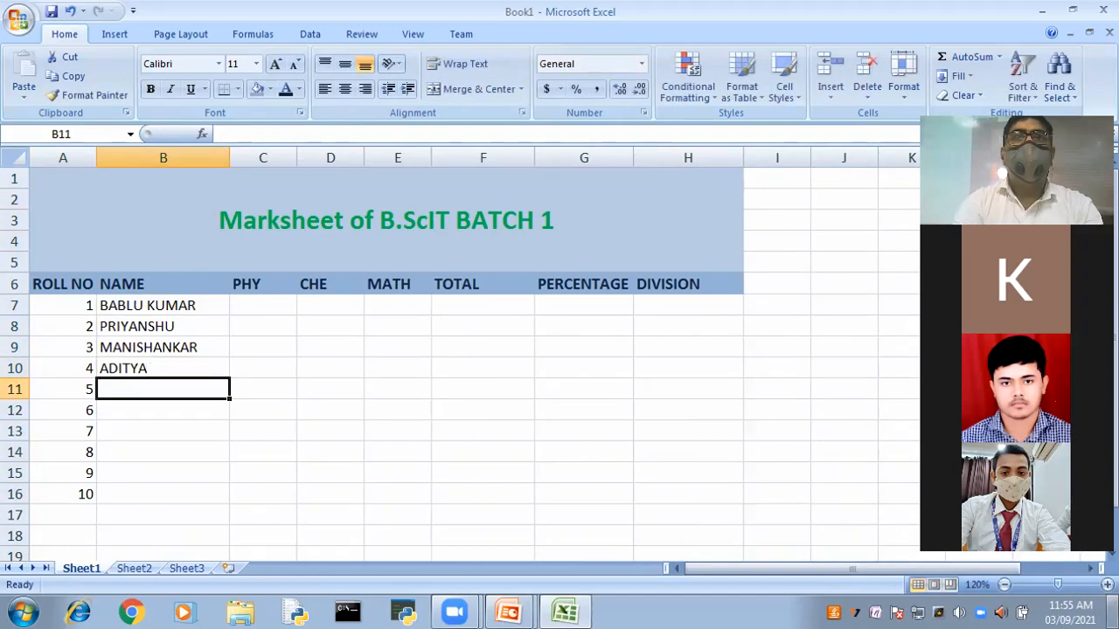
pyautogui.write('V')
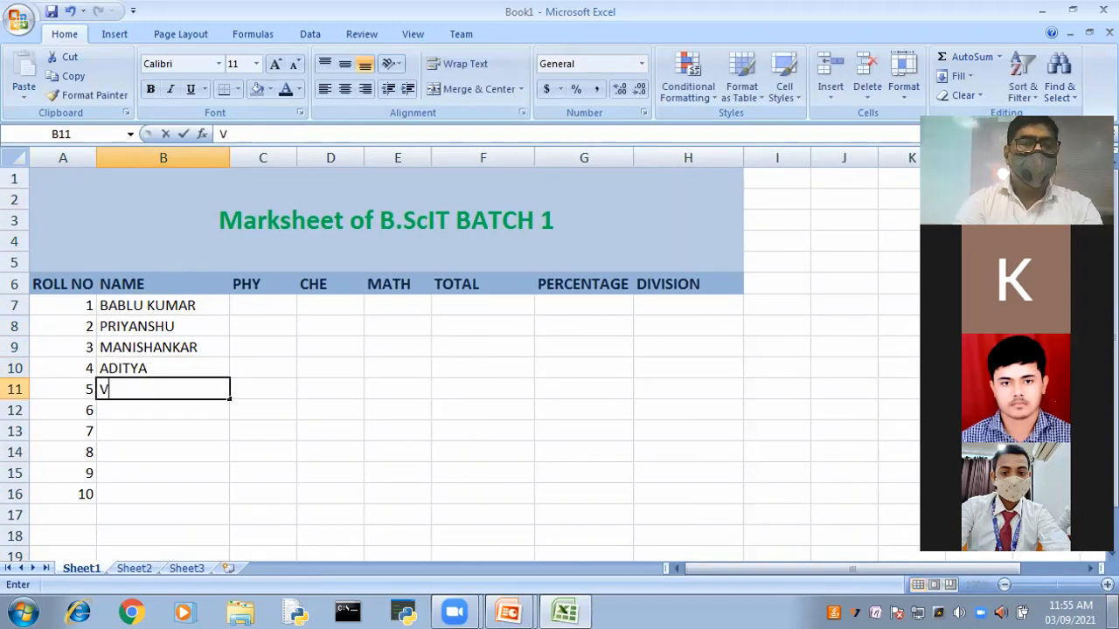
pyautogui.write('IVEK')
pyautogui.press('Return')
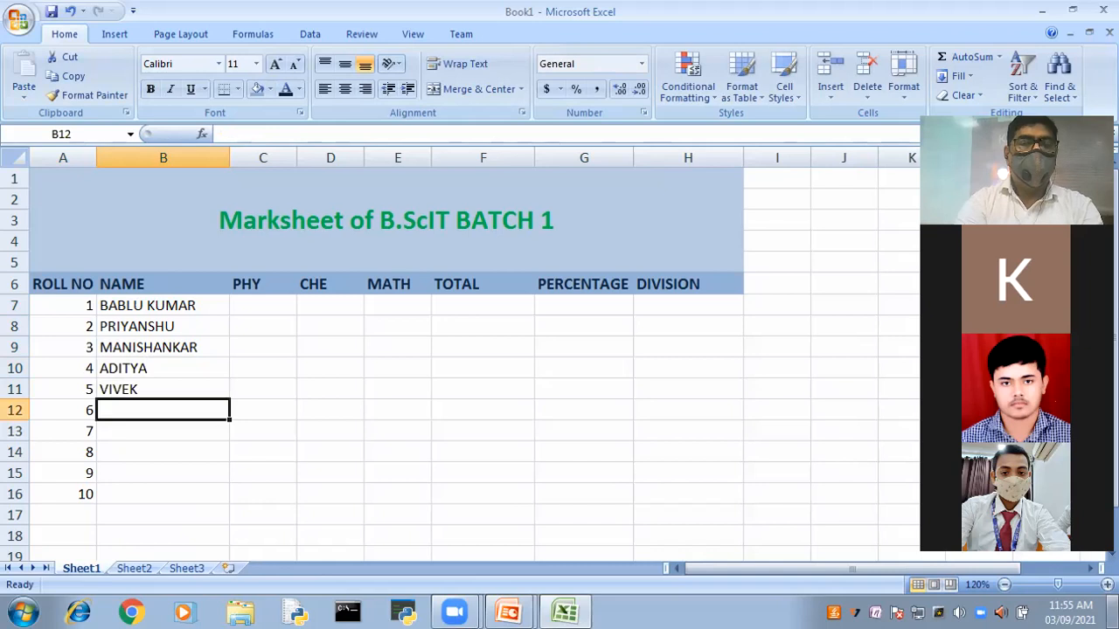
# Step: Enter the names of the sixth and seventh students in cells B12 and B13
pyautogui.write('SANTOSH')
pyautogui.press('Return')
pyautogui.write('R')
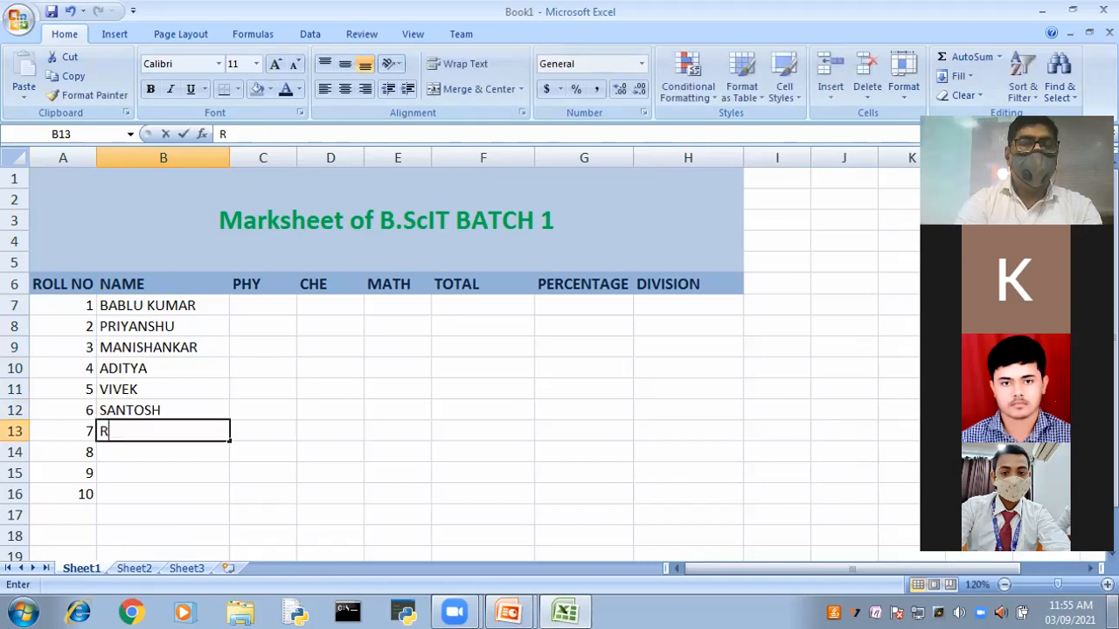
pyautogui.write('AHUL')
pyautogui.press('Up')
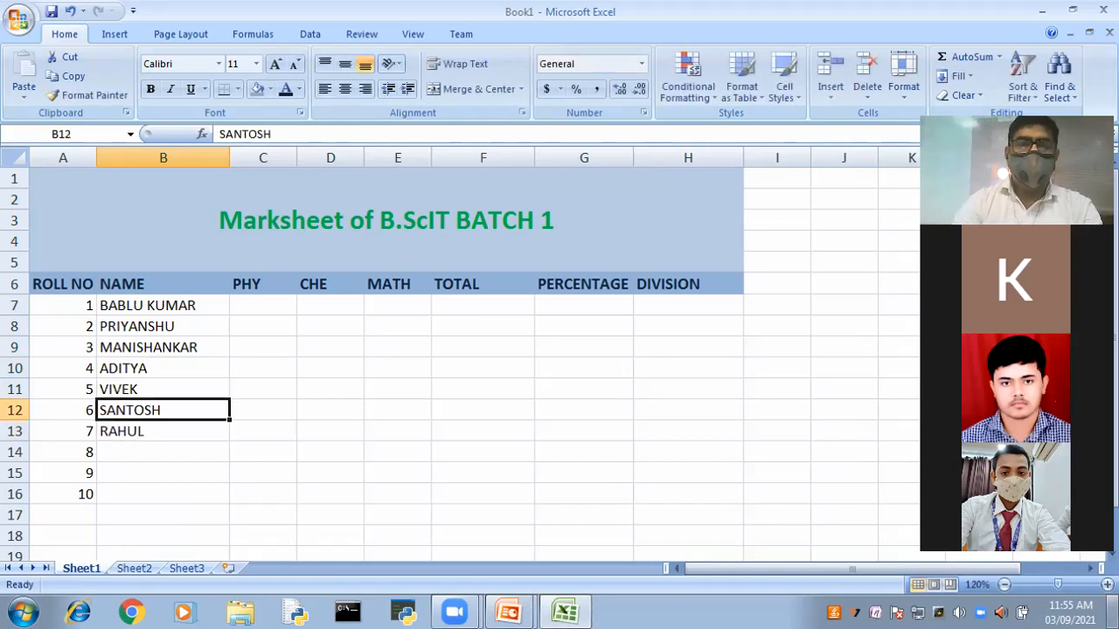
pyautogui.press('Down')
pyautogui.press('Down')
# Step: Fill in the names of the last three students, roll numbers 8 to 10, in cells B14 to B16
pyautogui.write('M')
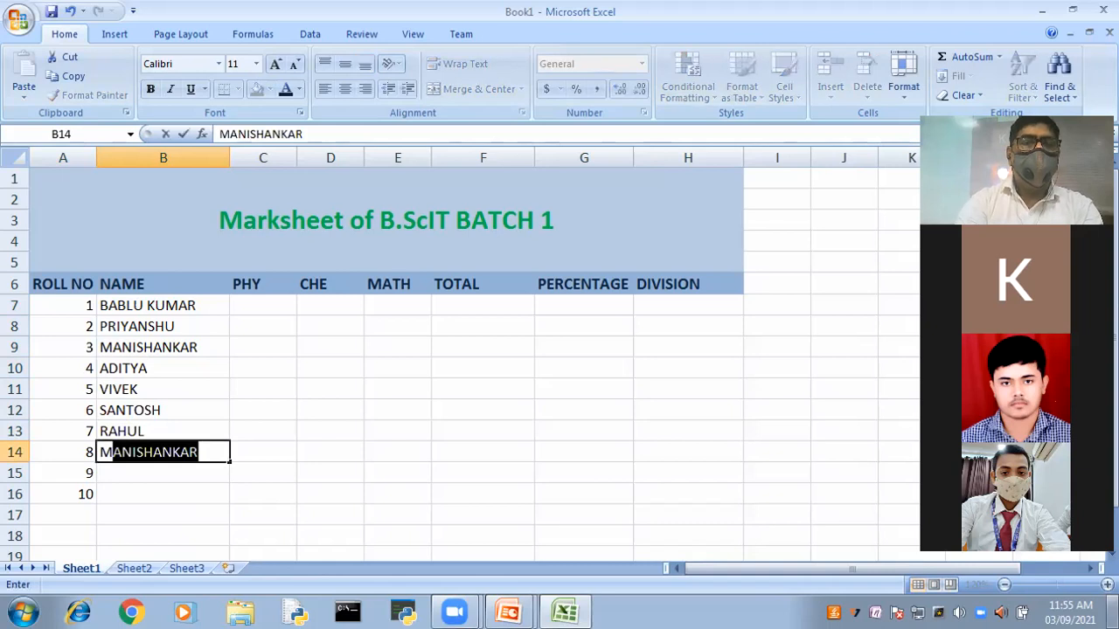
pyautogui.write('ANOJ')
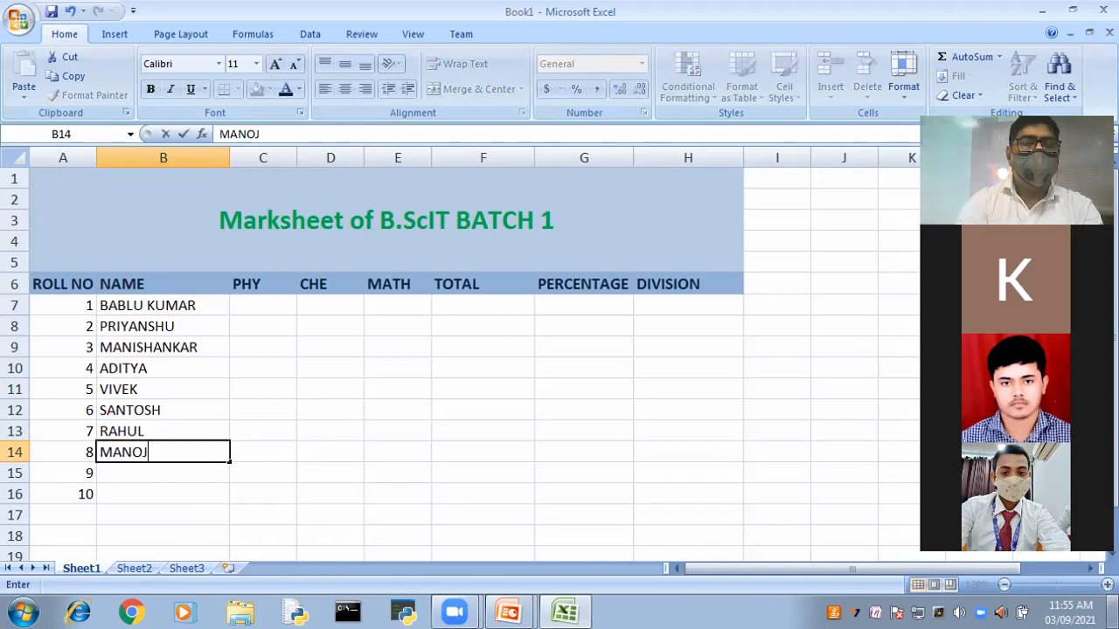
pyautogui.press('Return')
pyautogui.write('BITTU')
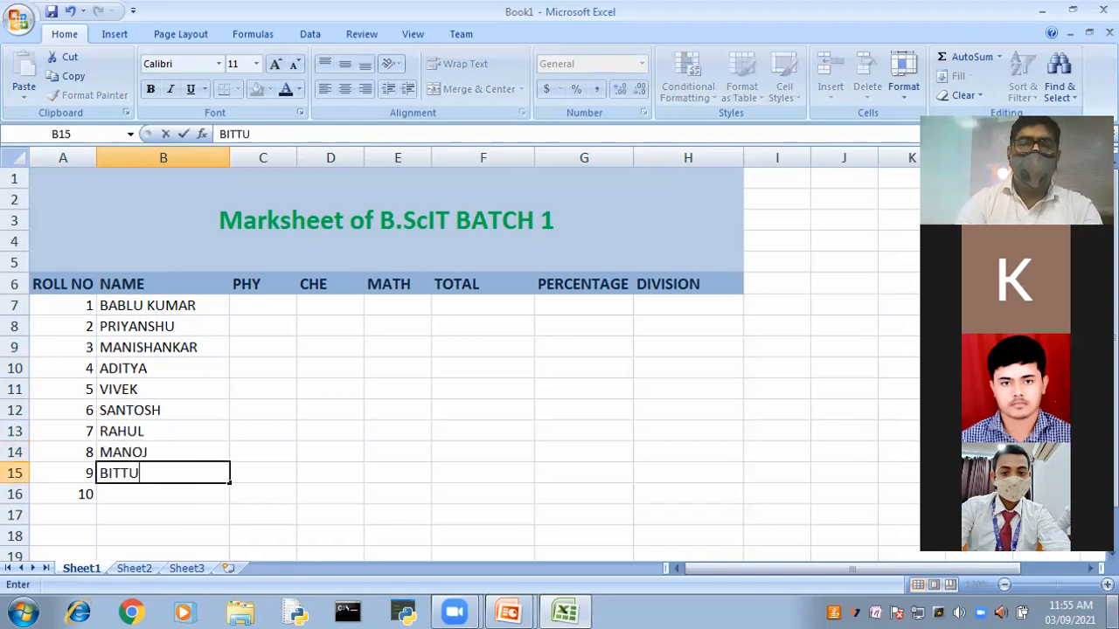
pyautogui.press('Return')
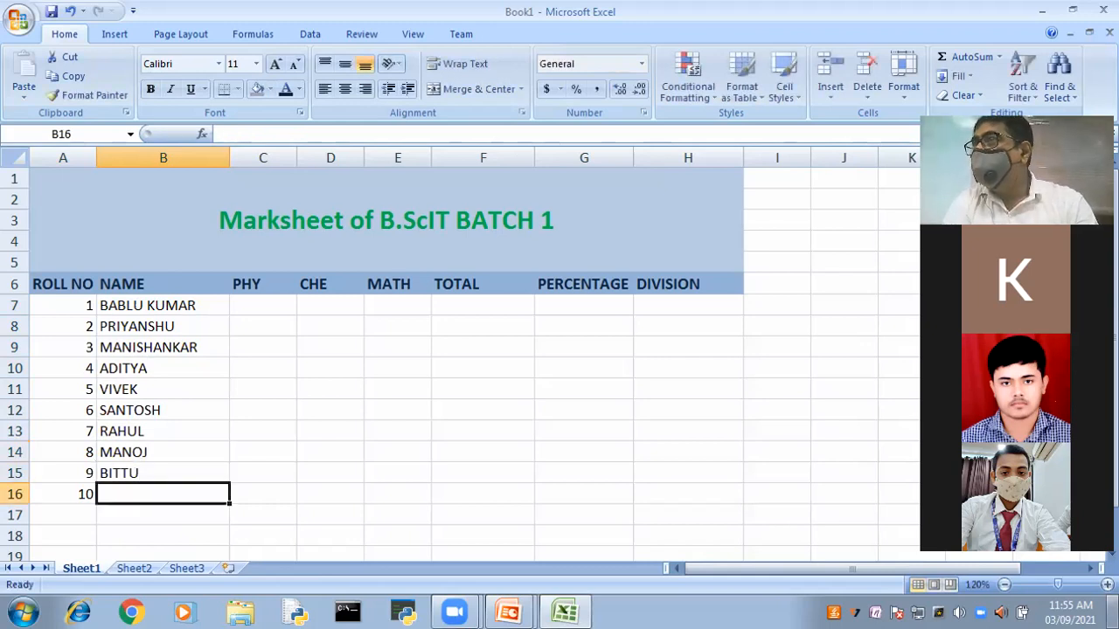
pyautogui.write('K')
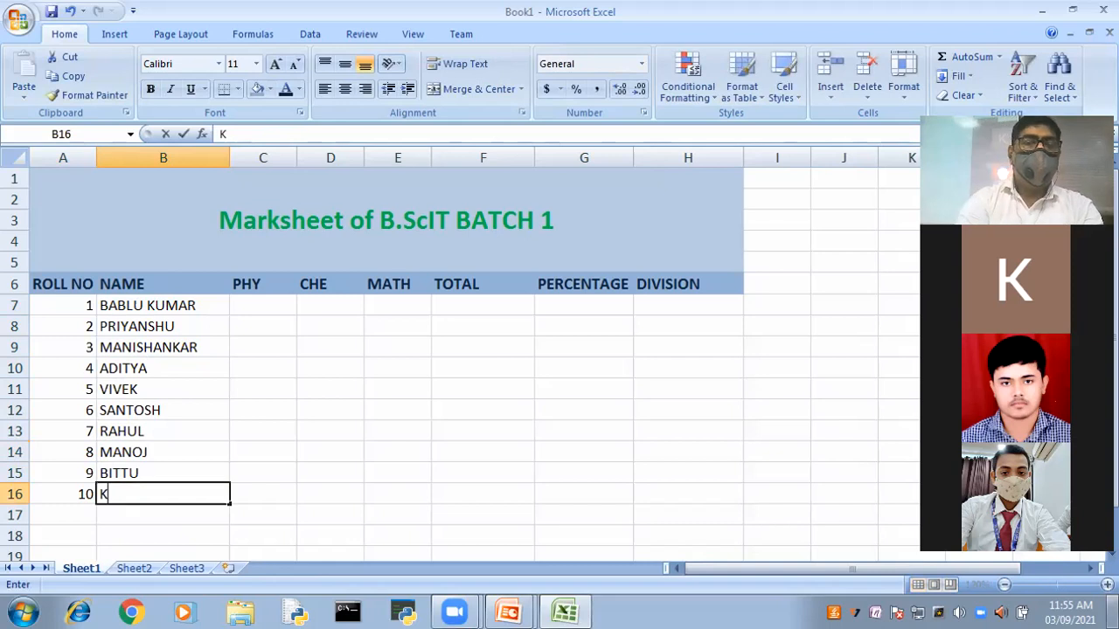
pyautogui.write('U')
pyautogui.press('BackSpace')
pyautogui.write('ISHA')
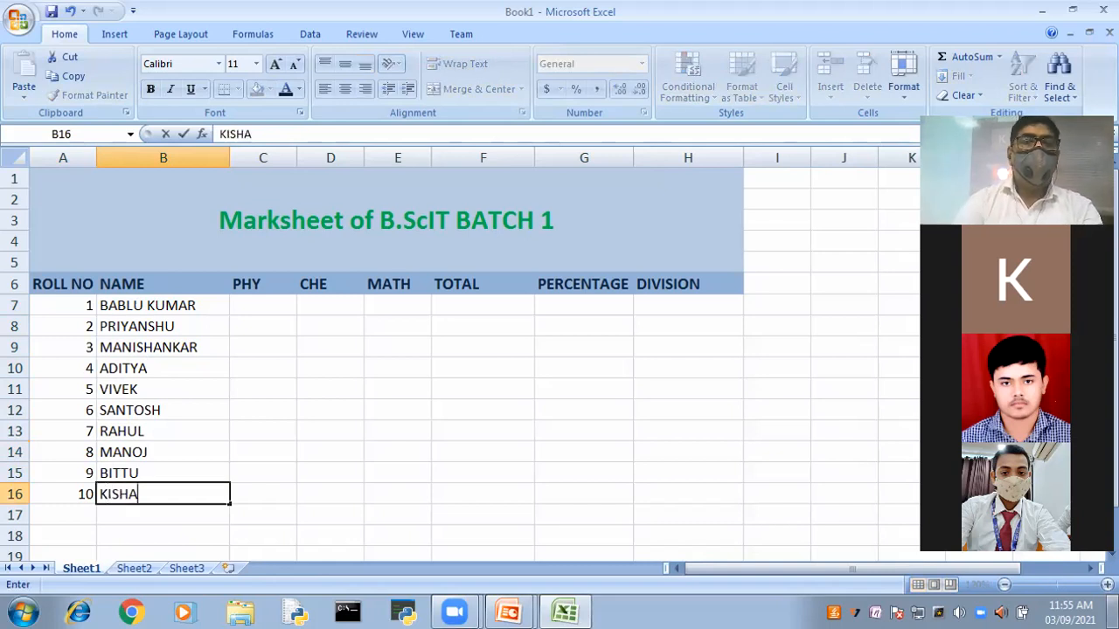
pyautogui.write('N')
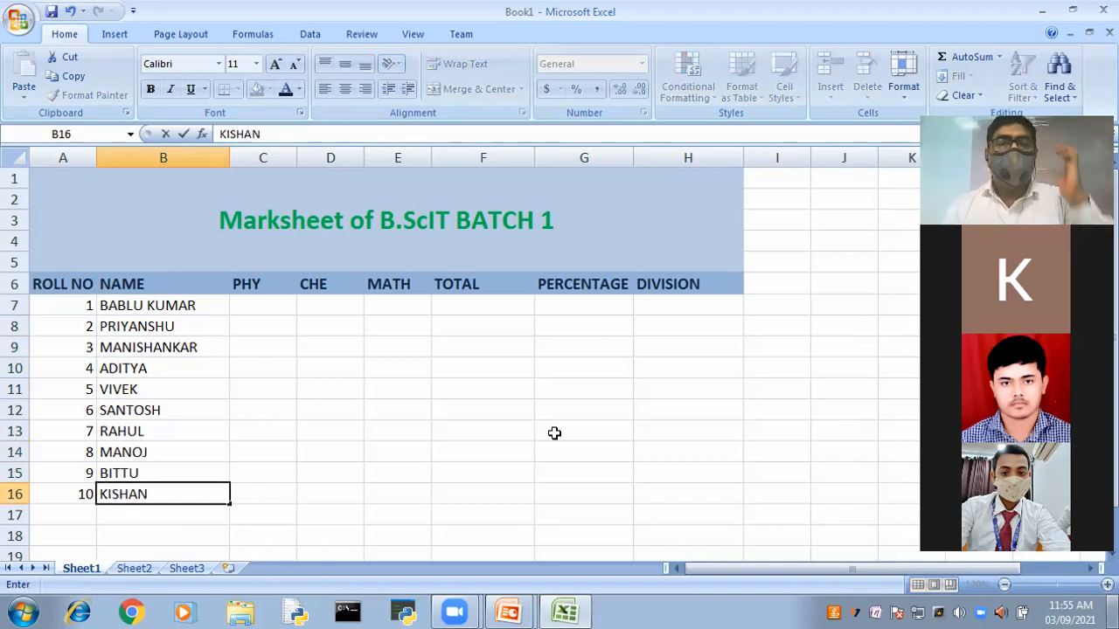
# Step: Enter the marks for roll number 1 in row 7: PHY 57, CHE 67 and MATH 67
pyautogui.click(260, 307)
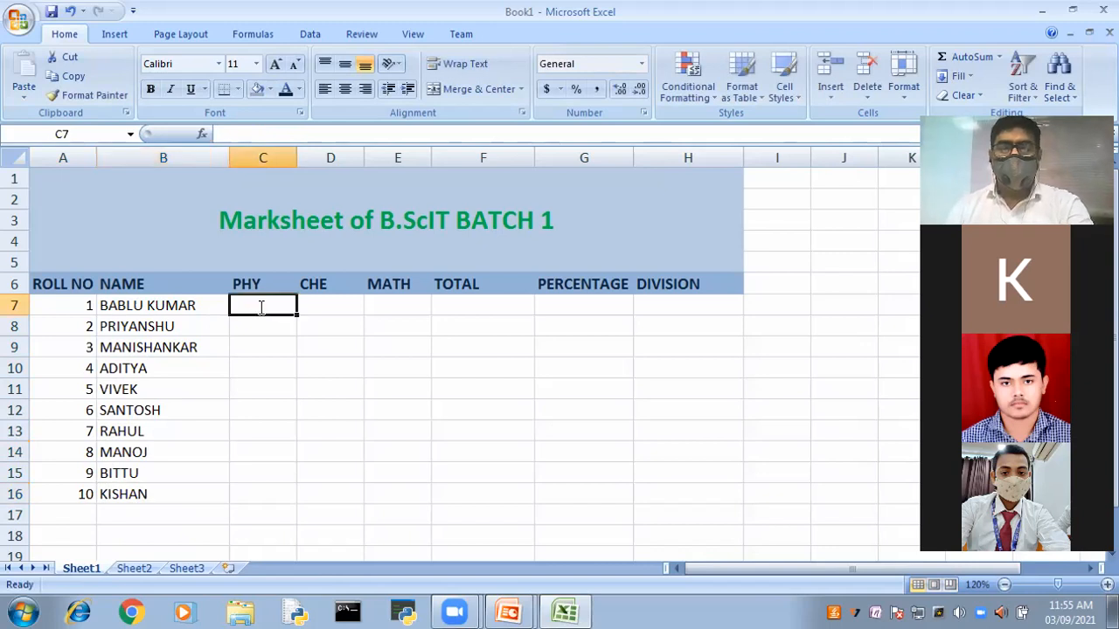
pyautogui.write('57')
pyautogui.click(333, 303)
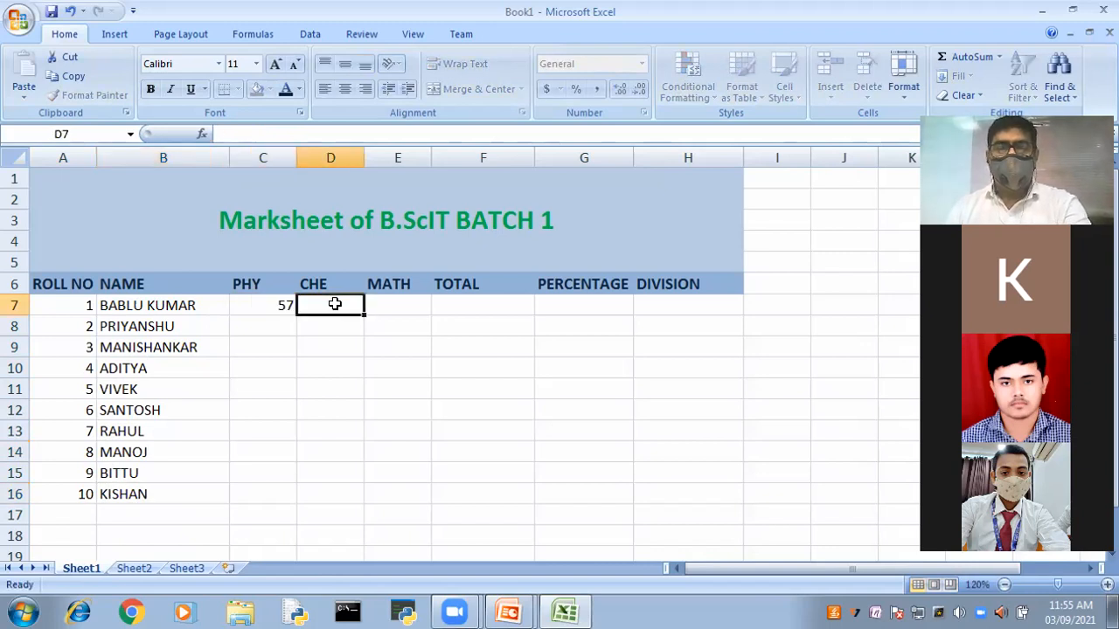
pyautogui.write('67')
pyautogui.click(407, 316)
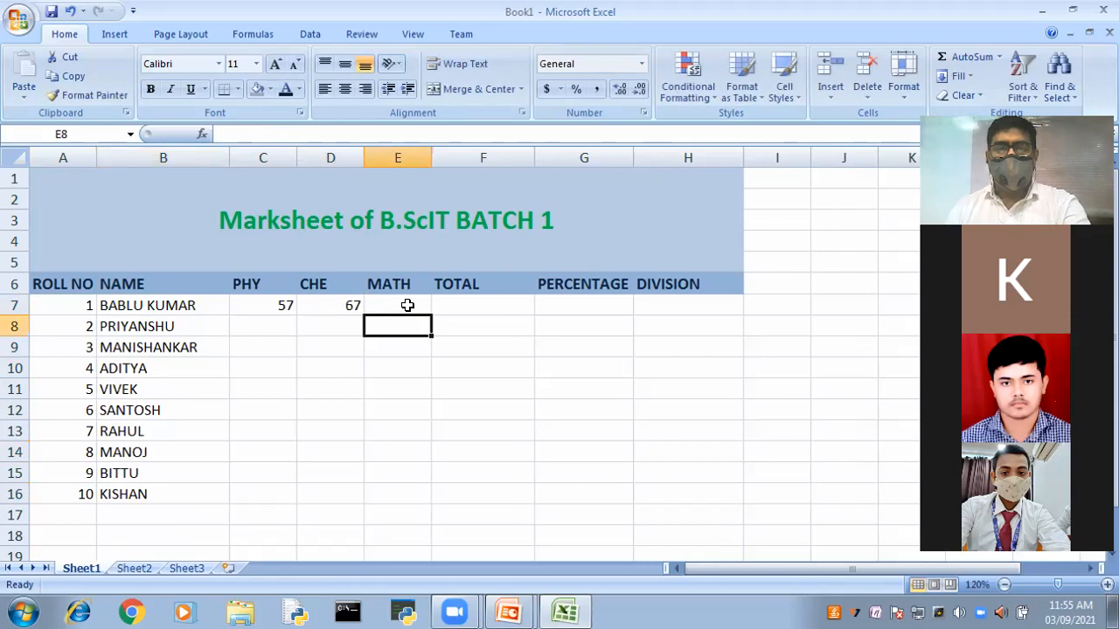
pyautogui.press('Up')
pyautogui.write('67')
# Step: Enter the marks for roll number 2 in row 8: PHY 56, CHE 46 and MATH 89
pyautogui.click(267, 327)
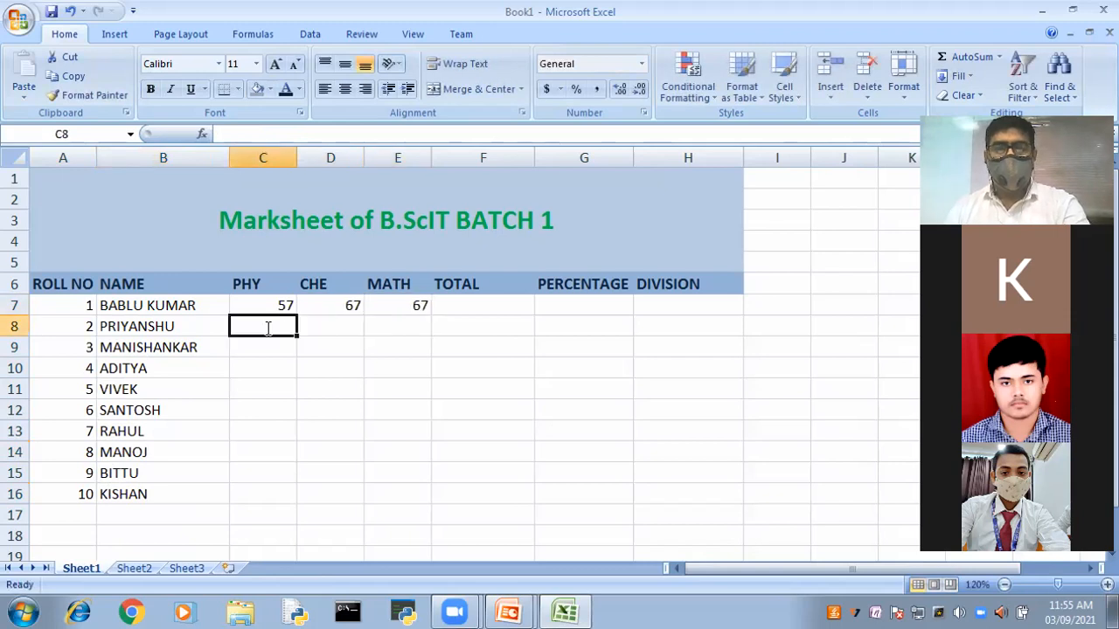
pyautogui.write('56')
pyautogui.click(326, 328)
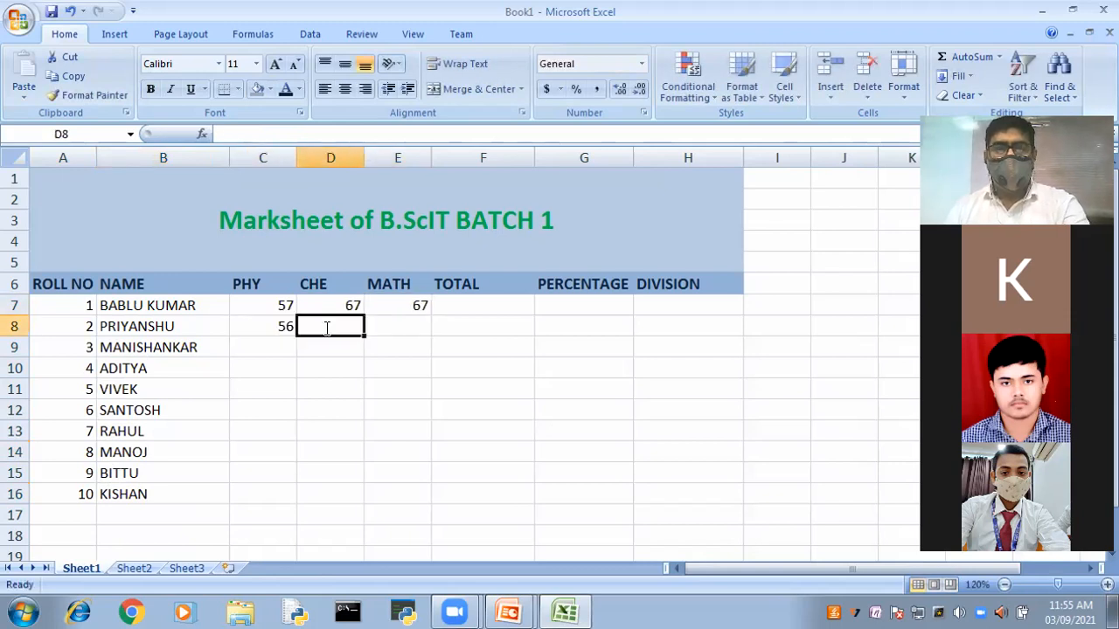
pyautogui.write('46')
pyautogui.click(389, 323)
pyautogui.write('89')
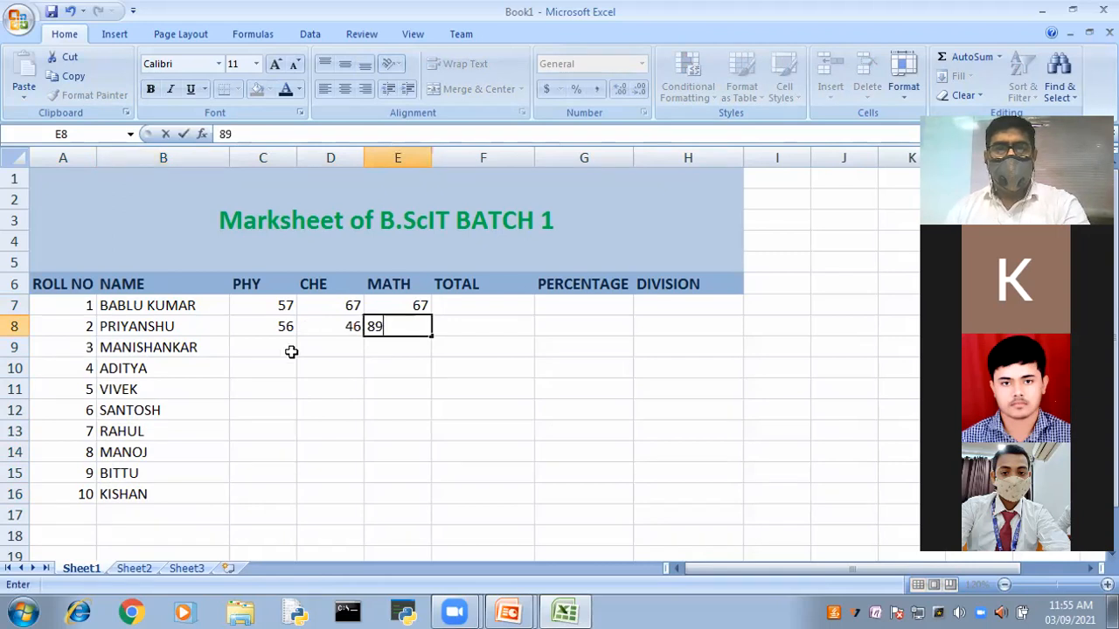
# Step: Enter the marks for roll number 3 in row 9: PHY 67, CHE 78 and MATH 78
pyautogui.click(282, 354)
pyautogui.write('67')
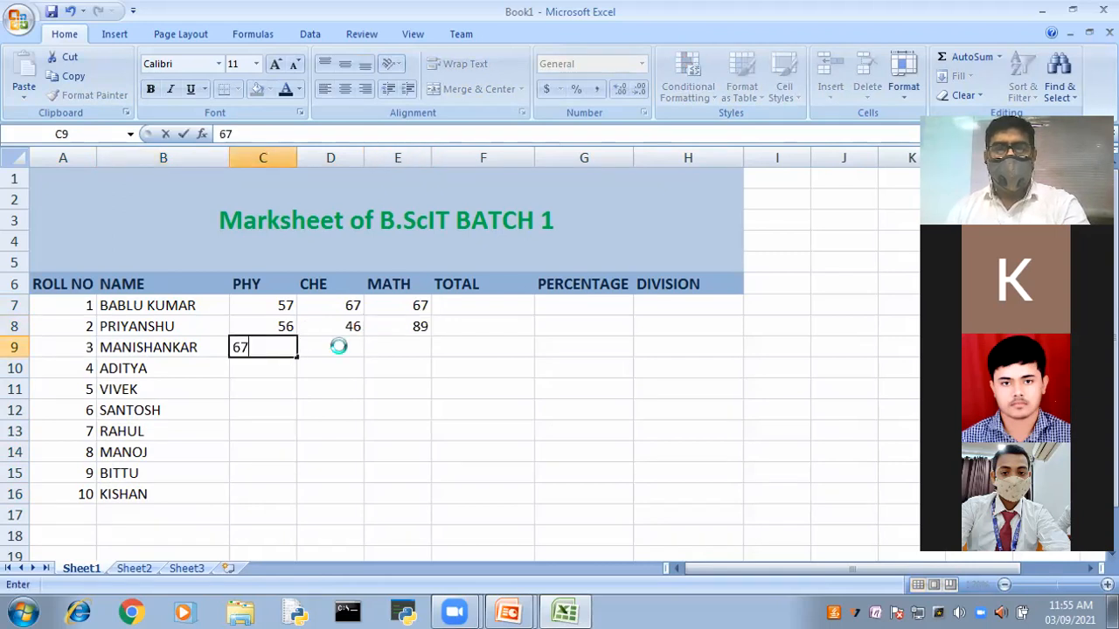
pyautogui.click(336, 346)
pyautogui.write('78')
pyautogui.click(390, 344)
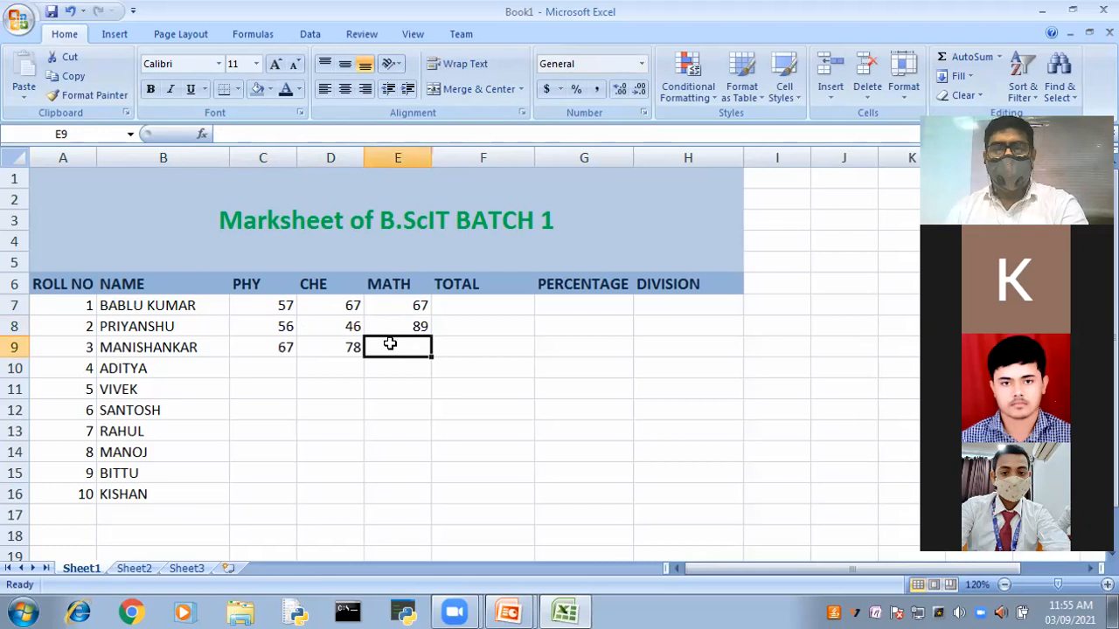
pyautogui.write('78')
pyautogui.click(408, 401)
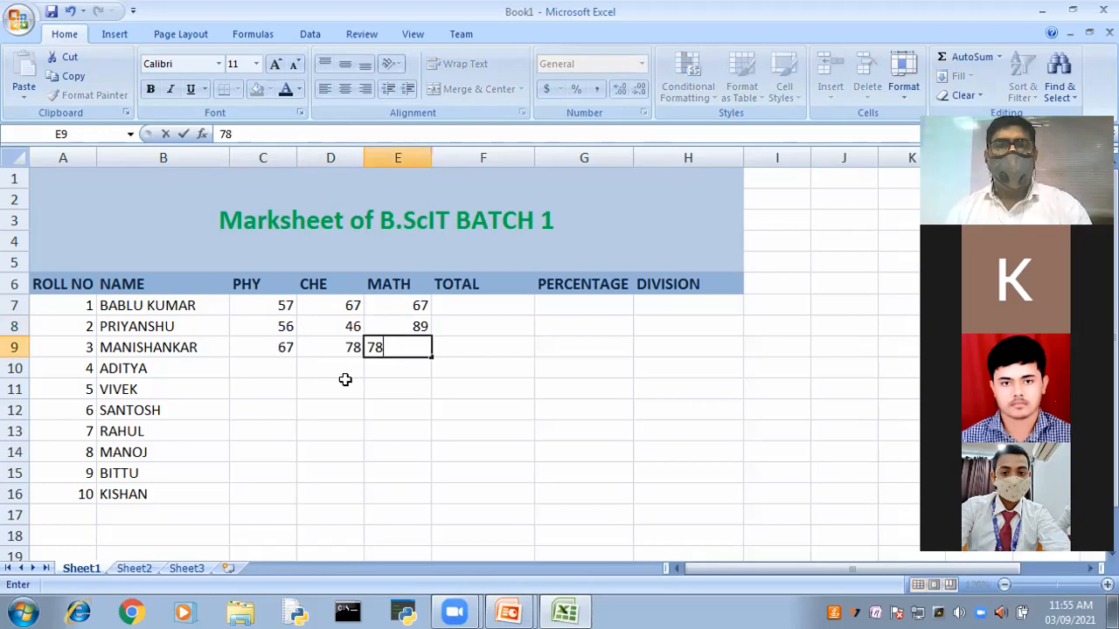
# Step: Copy the three subject marks in C8:E8 to the roll number 4 row, starting at C10
pyautogui.moveTo(262, 326); pyautogui.dragTo(395, 331)
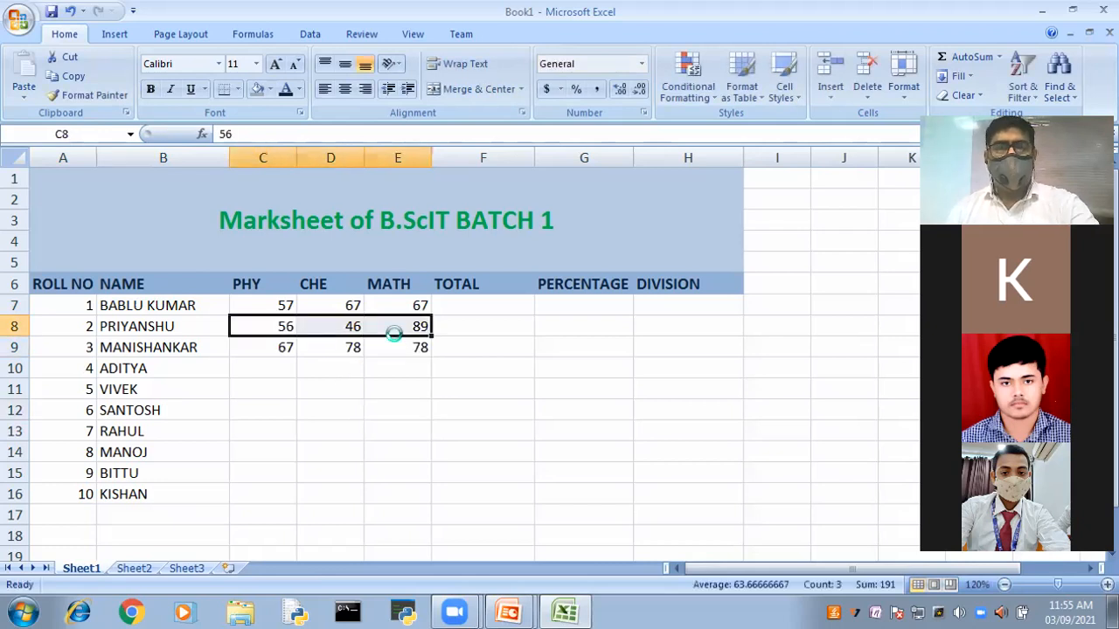
pyautogui.hotkey('ctrl', 'c')
pyautogui.click(268, 374)
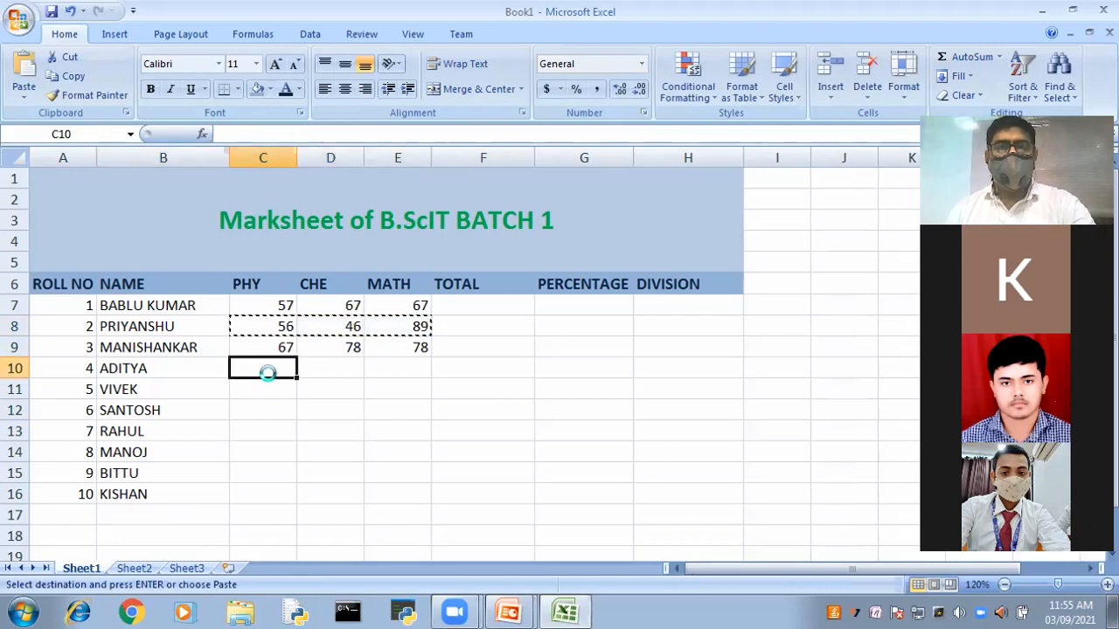
pyautogui.hotkey('ctrl', 'v')
# Step: Copy the marks in C9:E9 to the rows of roll numbers 6, 8 and 10, starting at C12, C14 and C16
pyautogui.moveTo(278, 348); pyautogui.dragTo(390, 348)
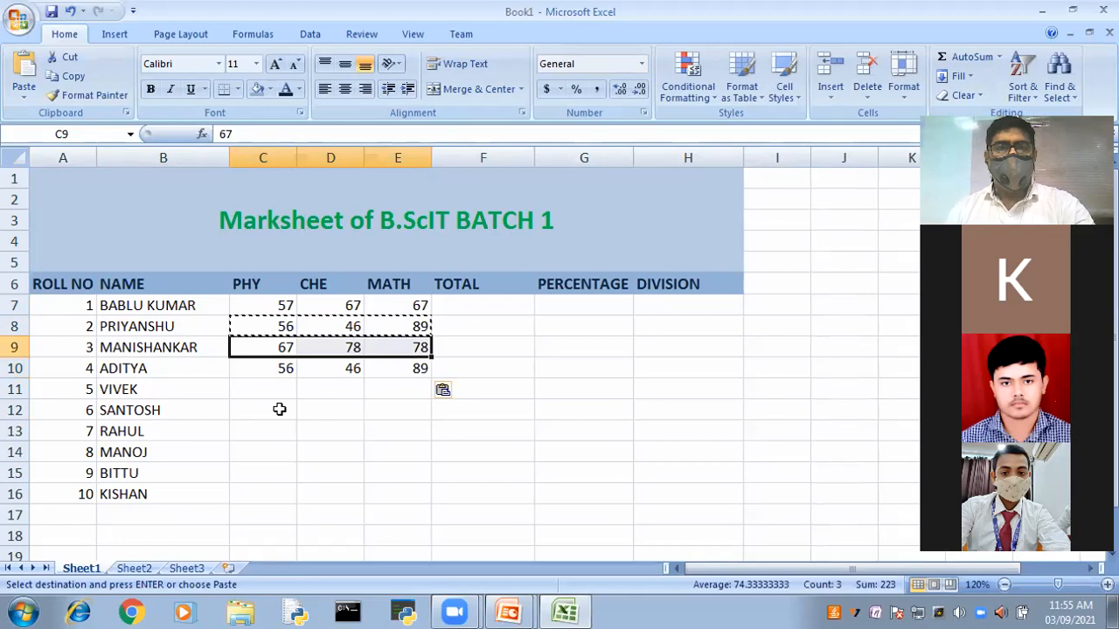
pyautogui.hotkey('ctrl', 'c')
pyautogui.click(269, 410)
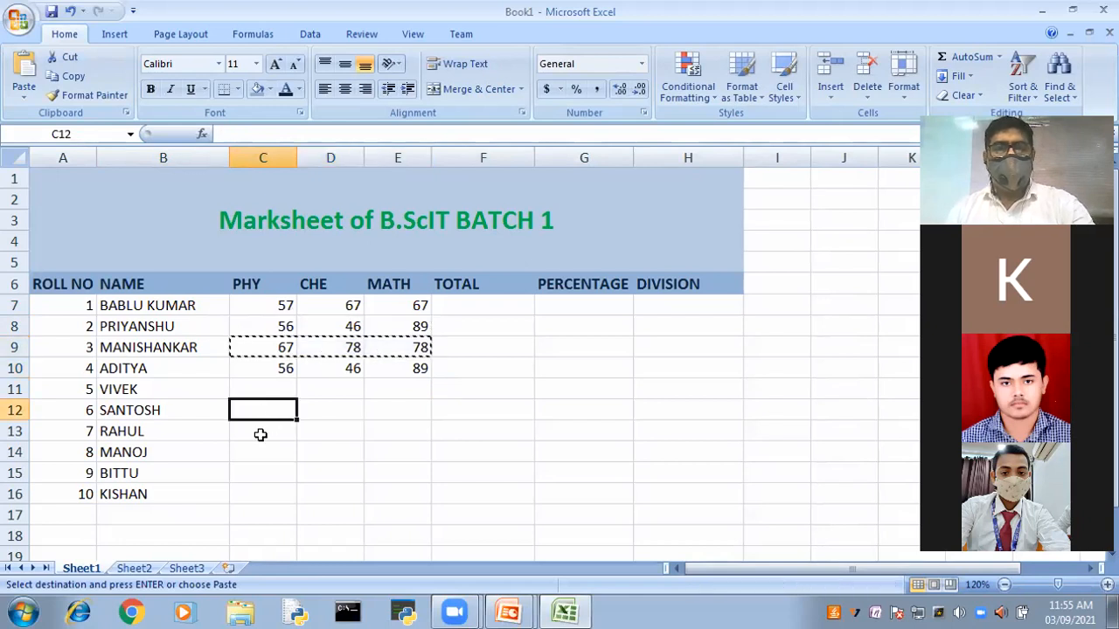
pyautogui.hotkey('ctrl', 'v')
pyautogui.click(261, 450)
pyautogui.hotkey('ctrl', 'v')
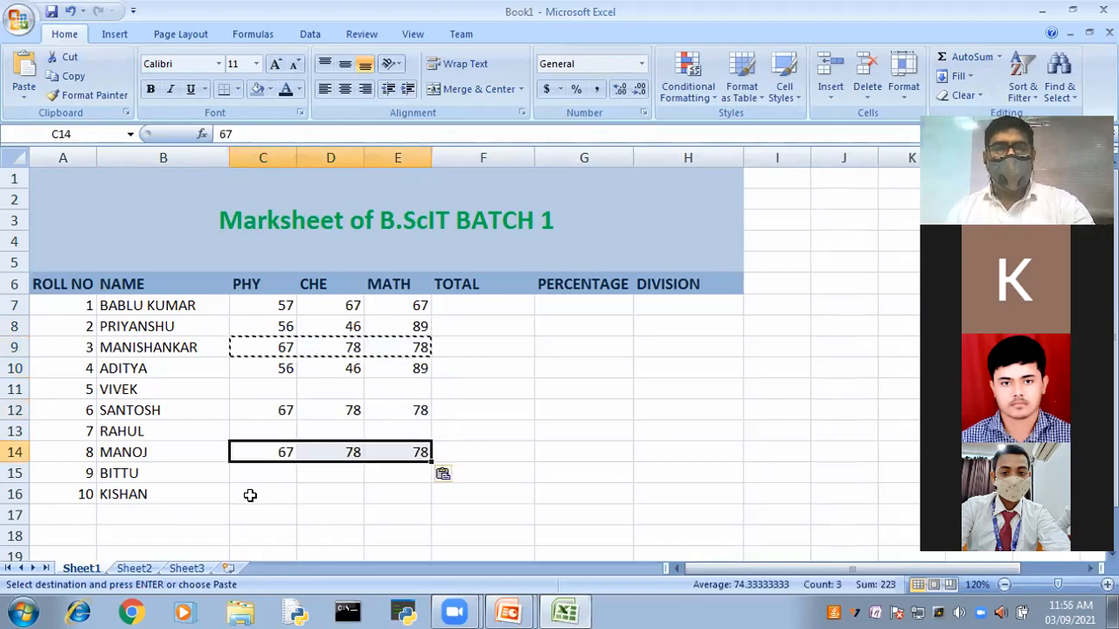
pyautogui.click(250, 496)
pyautogui.hotkey('ctrl', 'v')
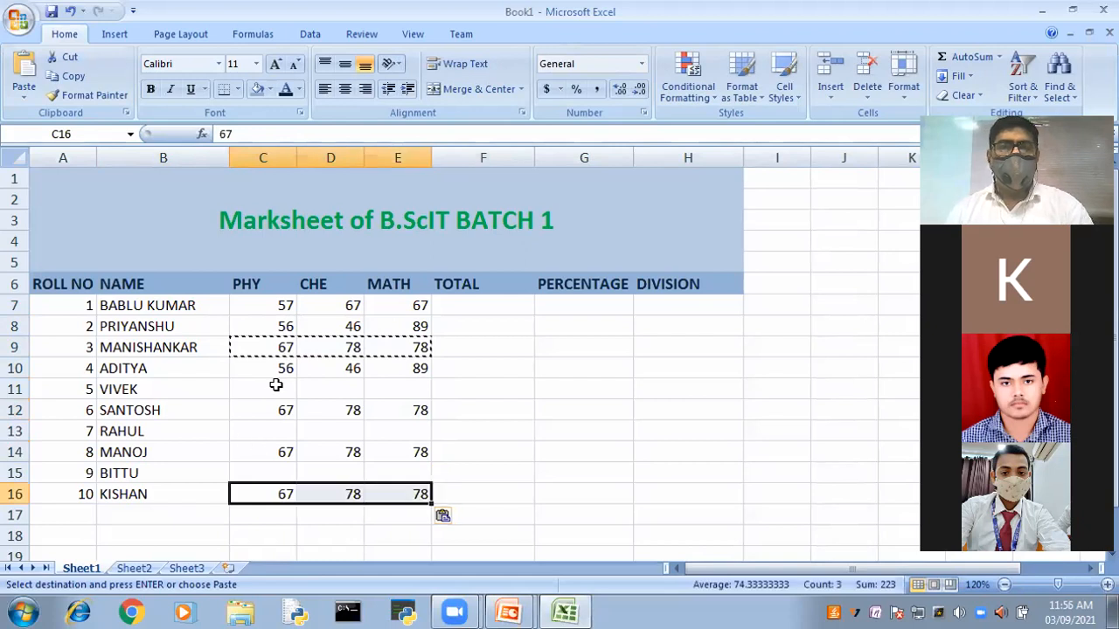
# Step: Enter the marks for roll number 5 in row 11: PHY 75, CHE 89 and MATH 76
pyautogui.click(262, 389)
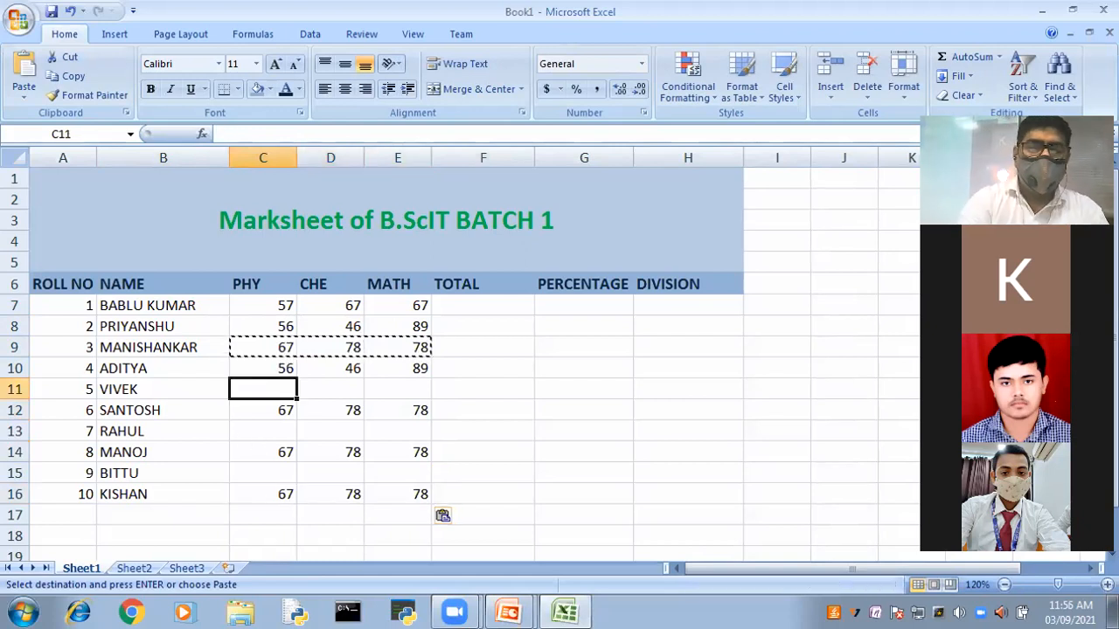
pyautogui.write('75')
pyautogui.press('Tab')
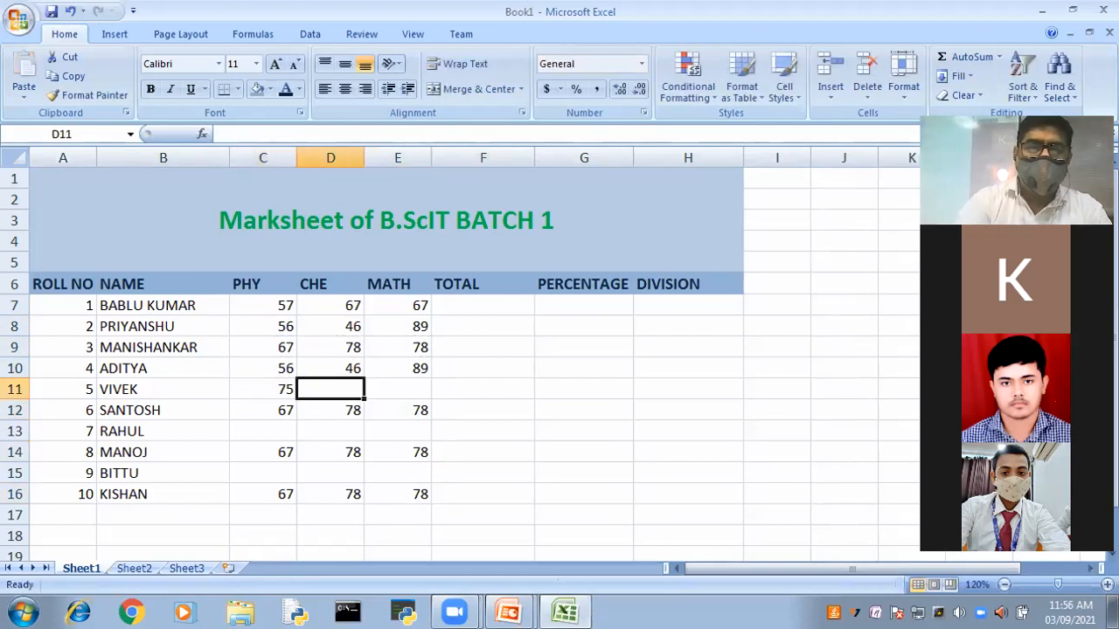
pyautogui.write('89')
pyautogui.press('Tab')
pyautogui.write('76')
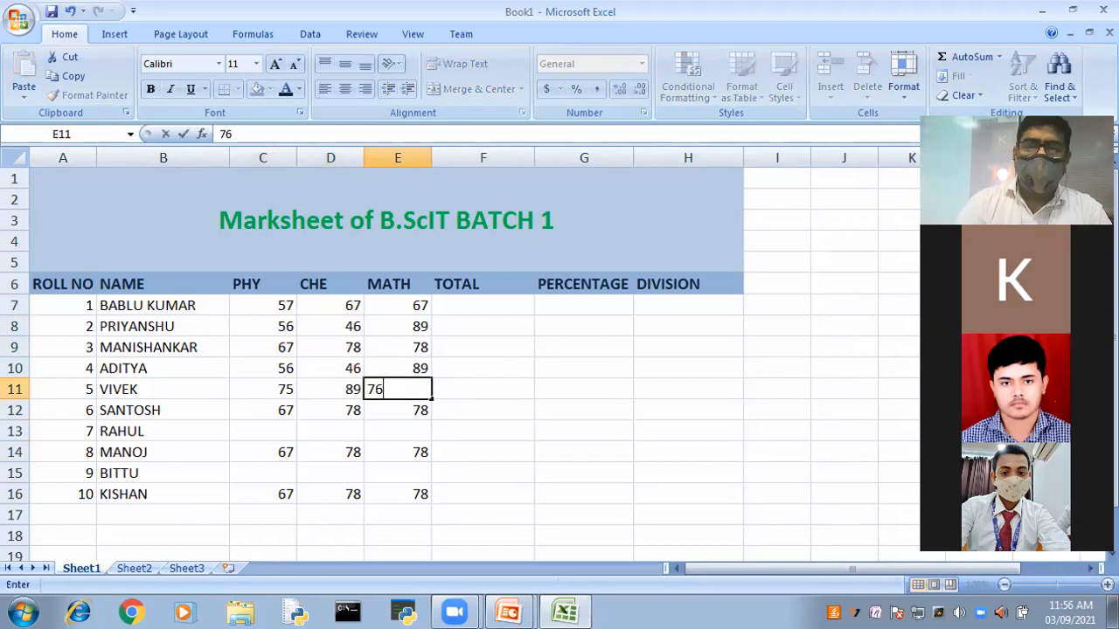
pyautogui.press('Return')
# Step: Enter the marks for roll number 7 in row 13: PHY 56, CHE 89 and MATH 76
pyautogui.click(264, 431)
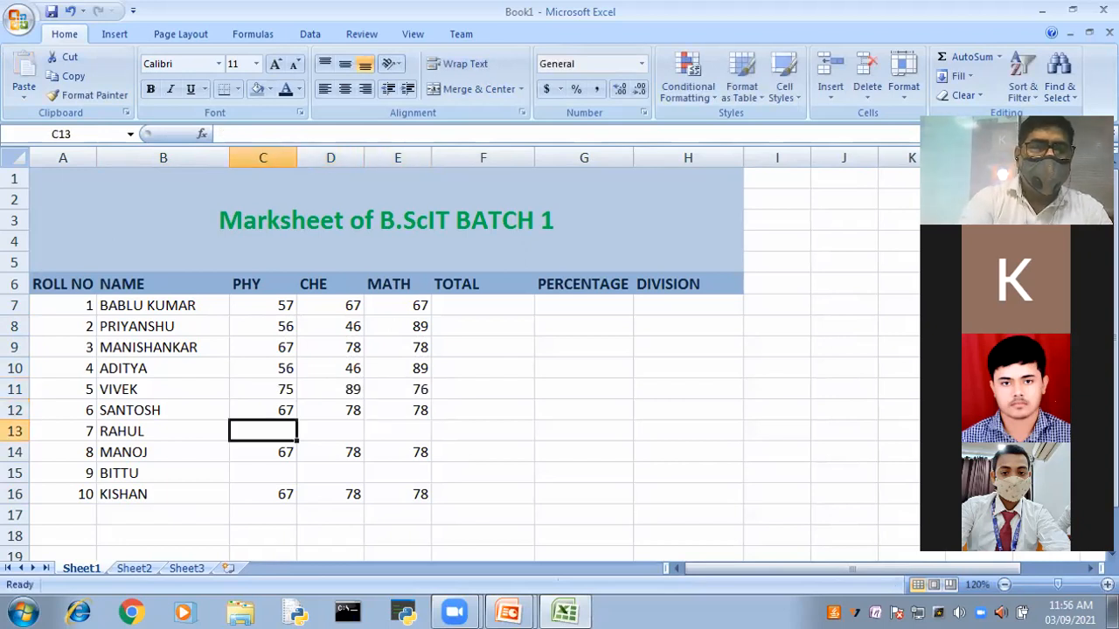
pyautogui.write('56')
pyautogui.press('Tab')
pyautogui.write('89')
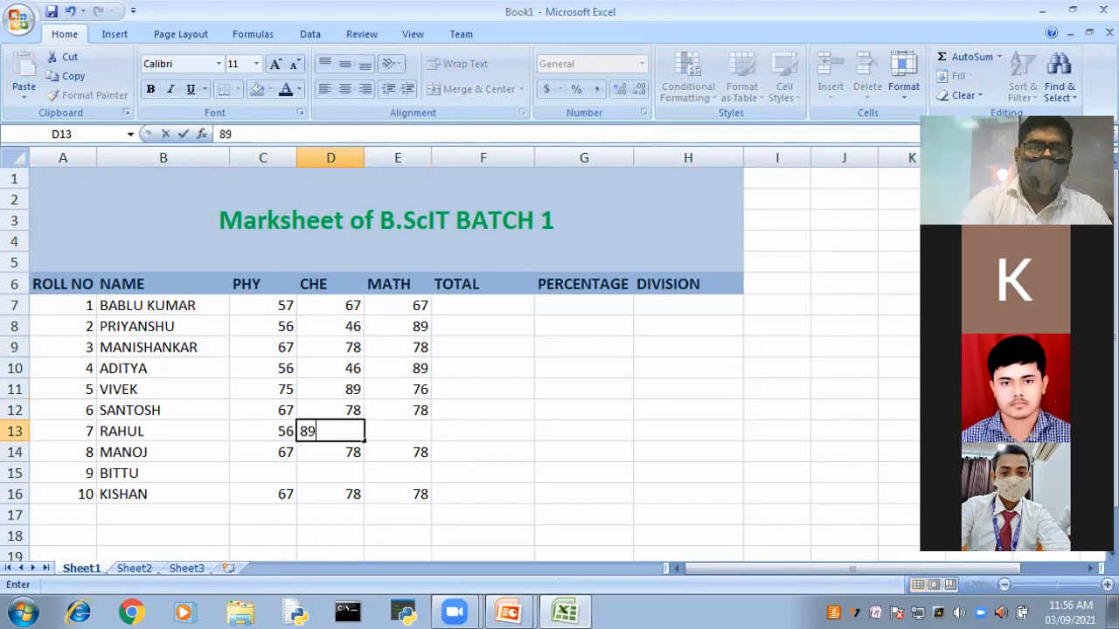
pyautogui.press('Tab')
pyautogui.write('76')
pyautogui.press('Down')
# Step: Enter the marks for roll number 9 in row 15: PHY 78, CHE 78 and MATH 65
pyautogui.press('Down')
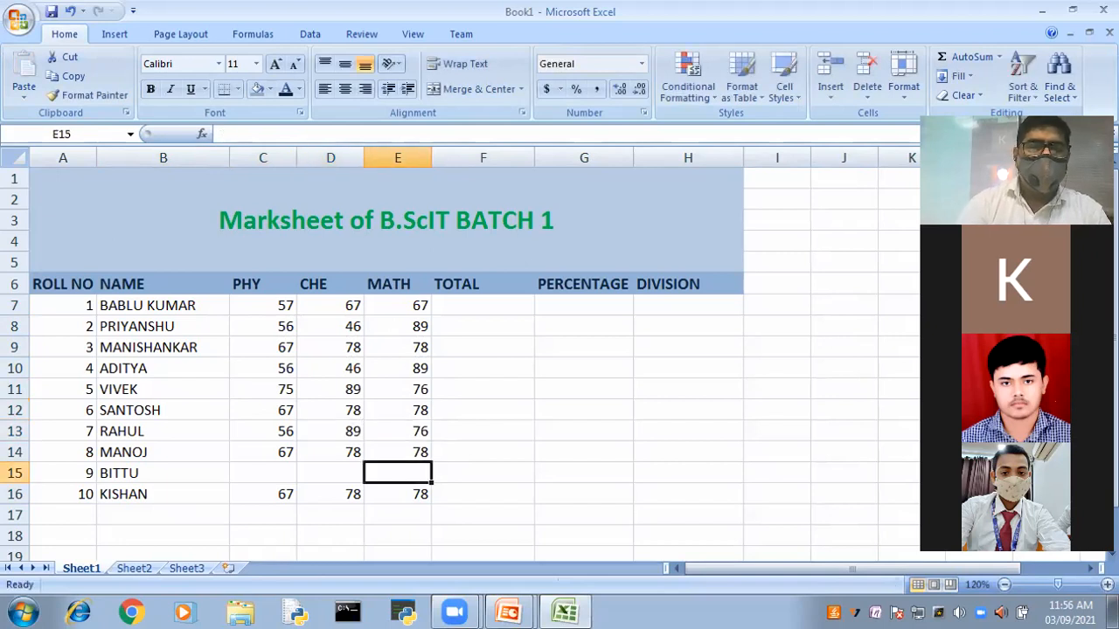
pyautogui.press('Left')
pyautogui.press('Left')
pyautogui.write('78')
pyautogui.press('Tab')
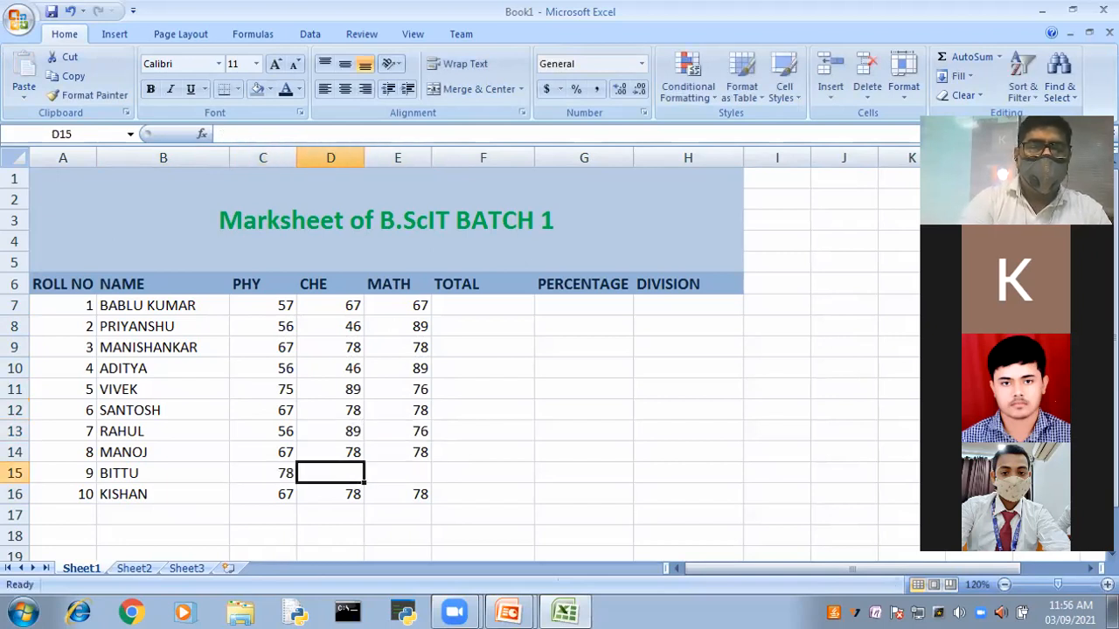
pyautogui.write('78')
pyautogui.press('Tab')
pyautogui.write('65')
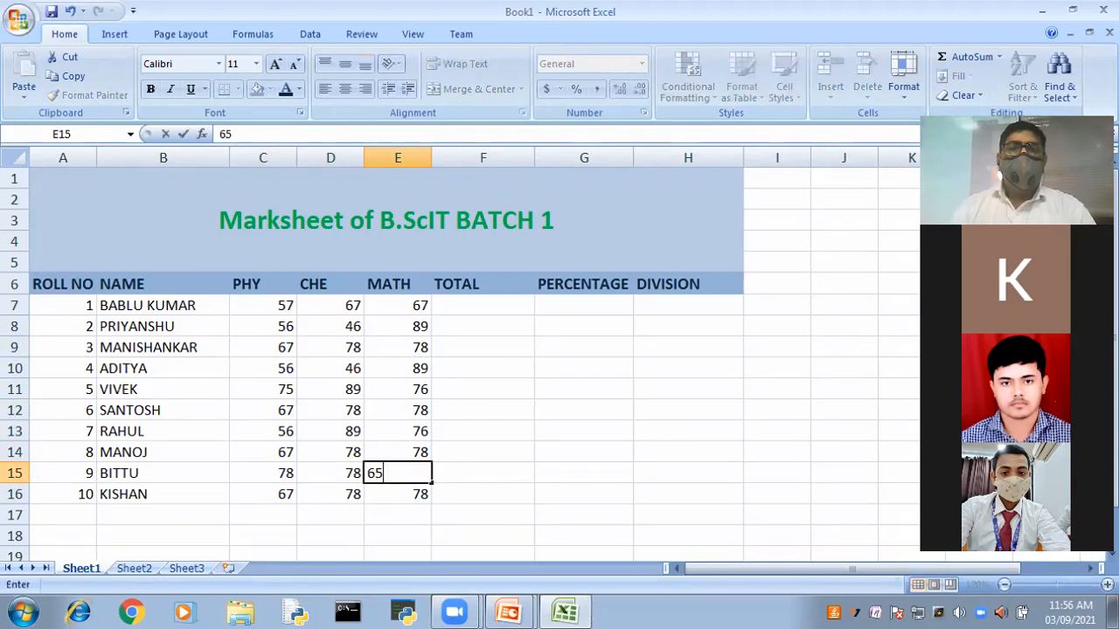
pyautogui.press('Tab')
pyautogui.press('Right')
pyautogui.press('Right')
pyautogui.press('Down')
pyautogui.press('Down')
pyautogui.press('Down')
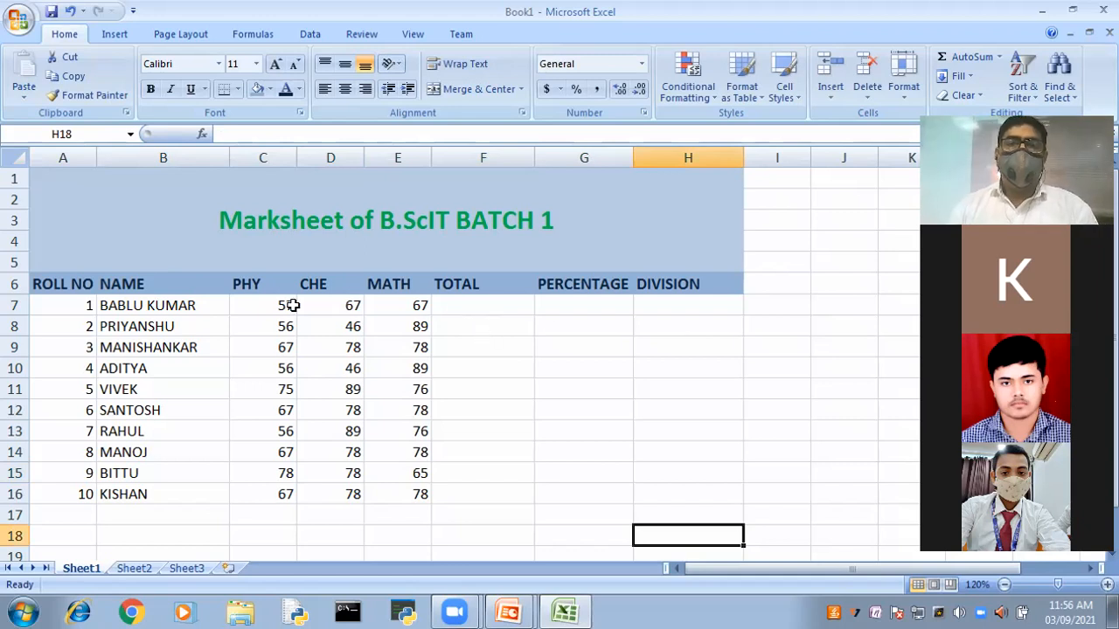
# Step: Enter the formula =C7+D7+E7 in F7 to total the first student's three subject marks
pyautogui.click(457, 305)
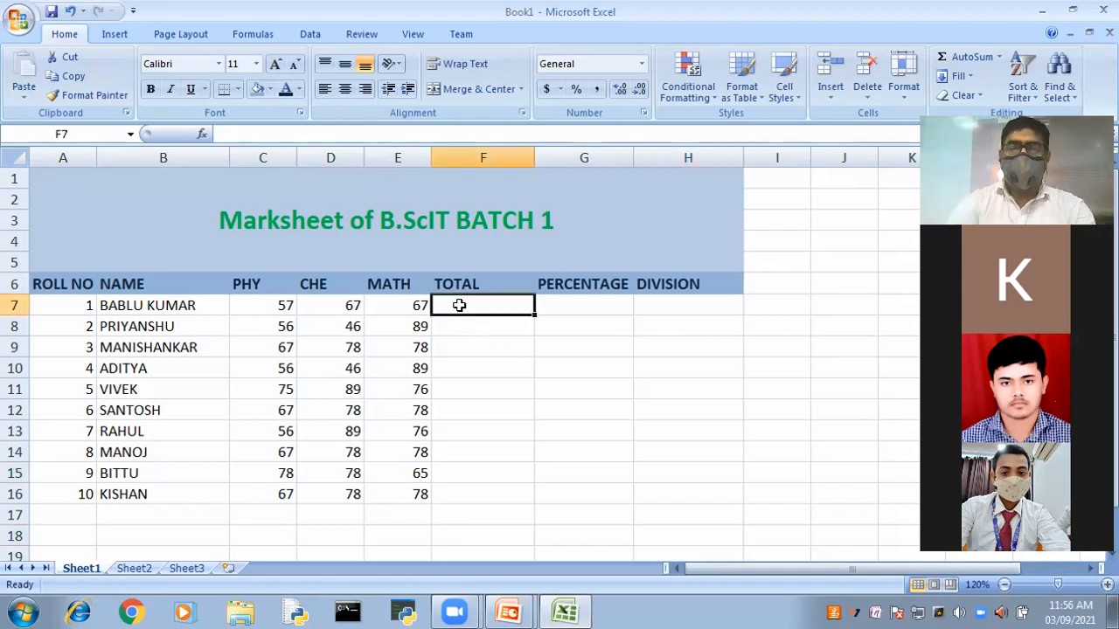
pyautogui.write('=')
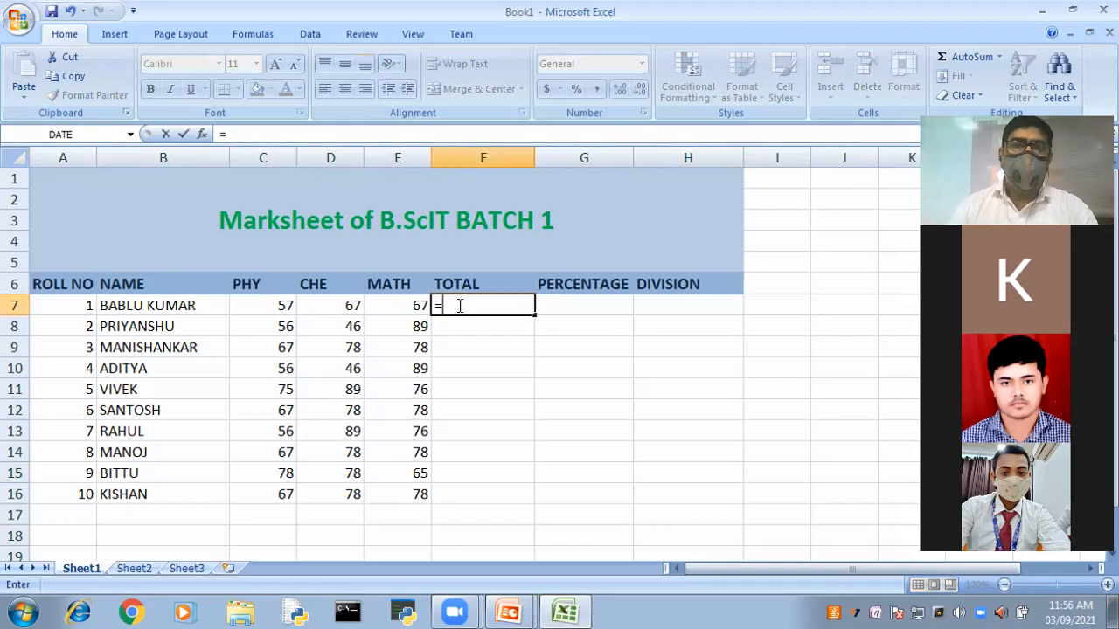
pyautogui.click(264, 304)
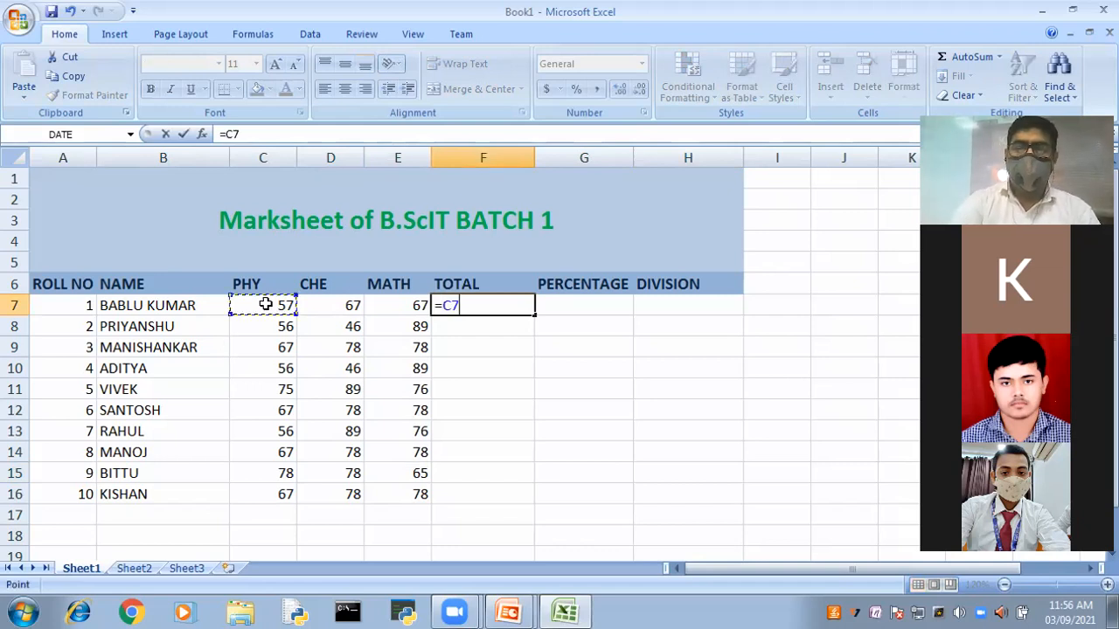
pyautogui.write('=')
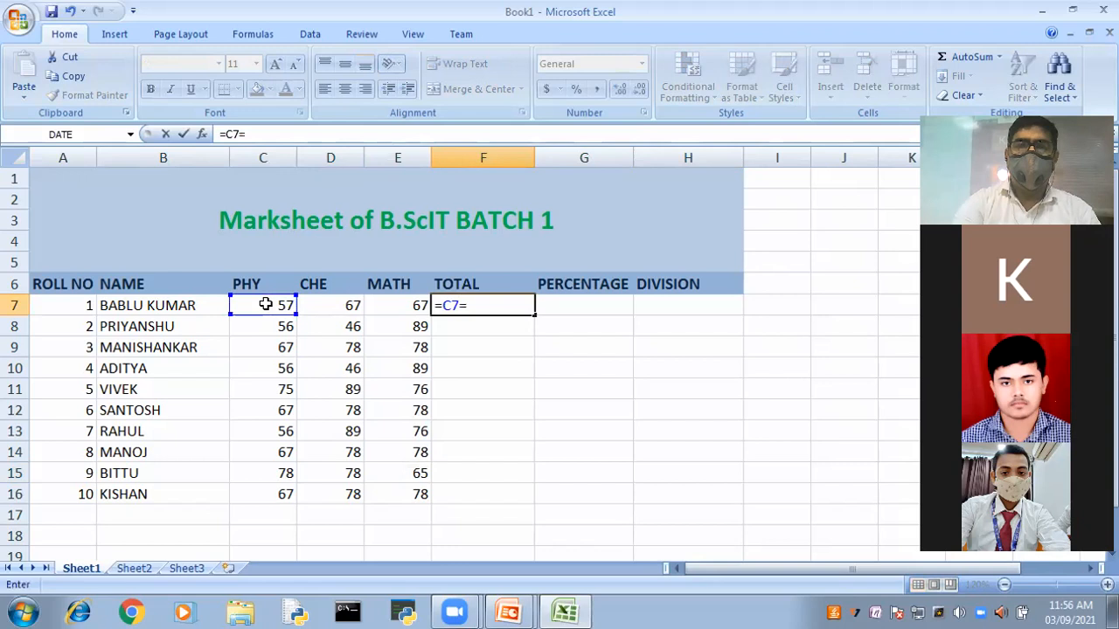
pyautogui.press('BackSpace')
pyautogui.write('+')
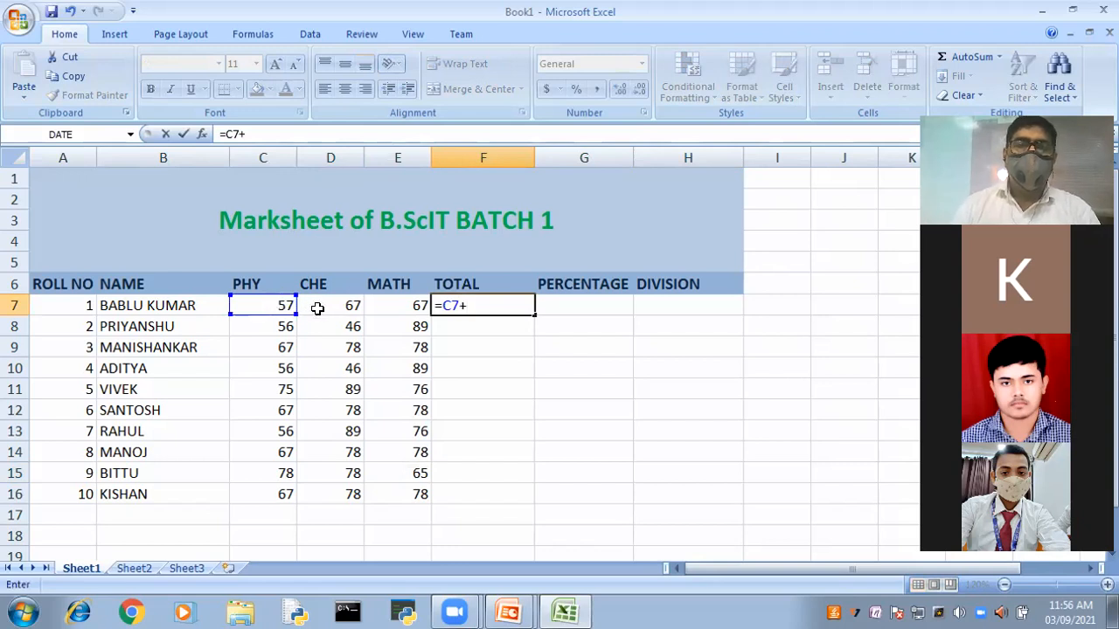
pyautogui.click(316, 309)
pyautogui.write('+')
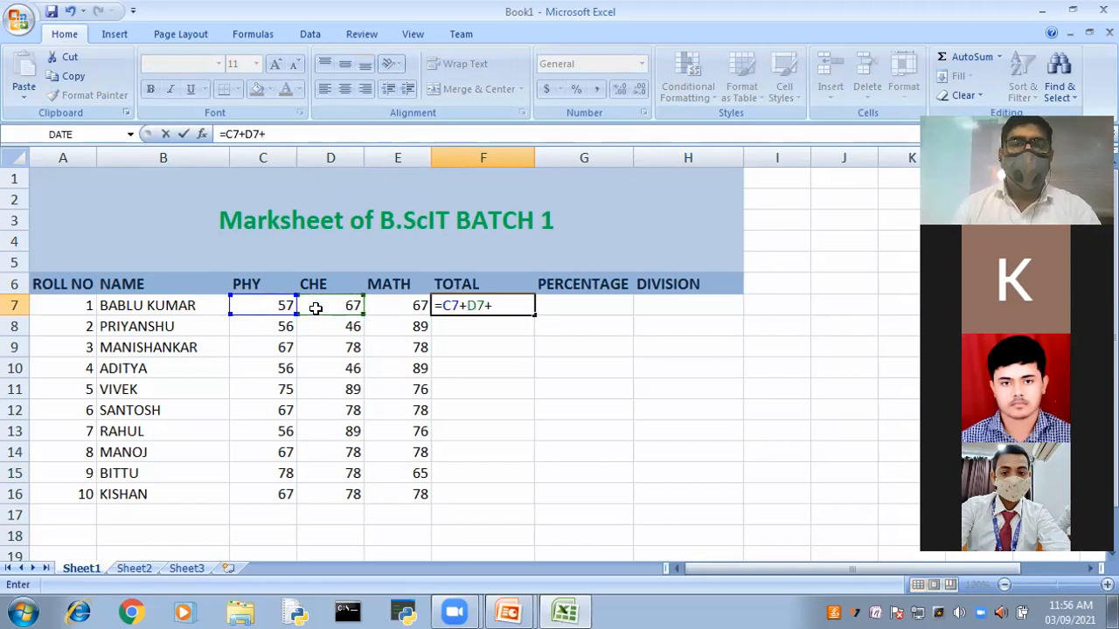
pyautogui.press('Left')
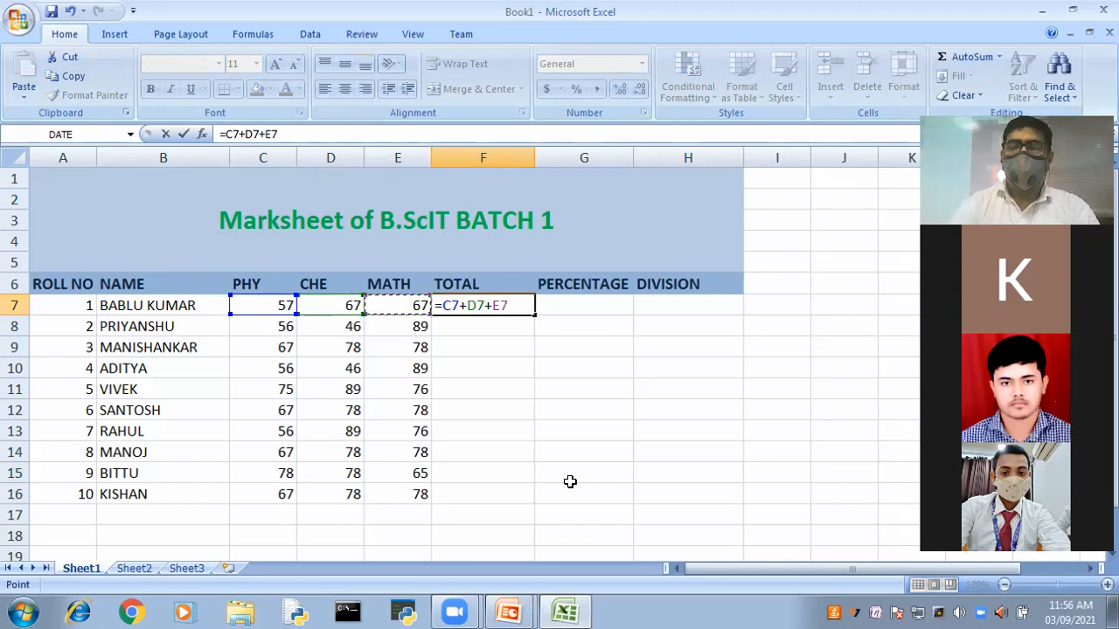
pyautogui.press('Return')
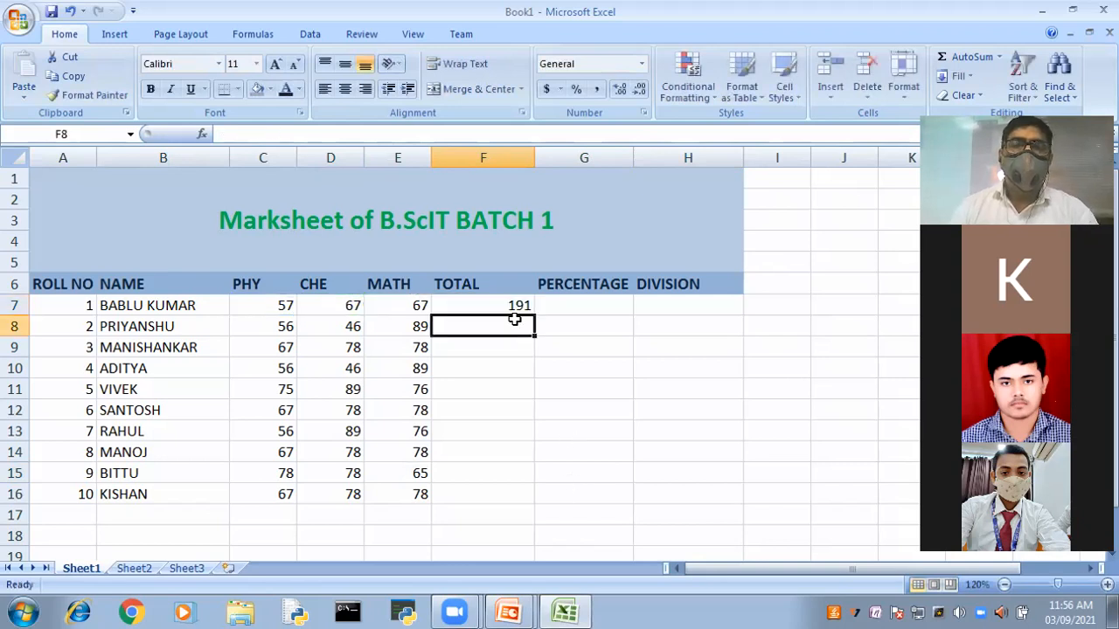
# Step: Fill the total formula from F7 down to F16 and select F8 to check its copied formula
pyautogui.click(529, 311)
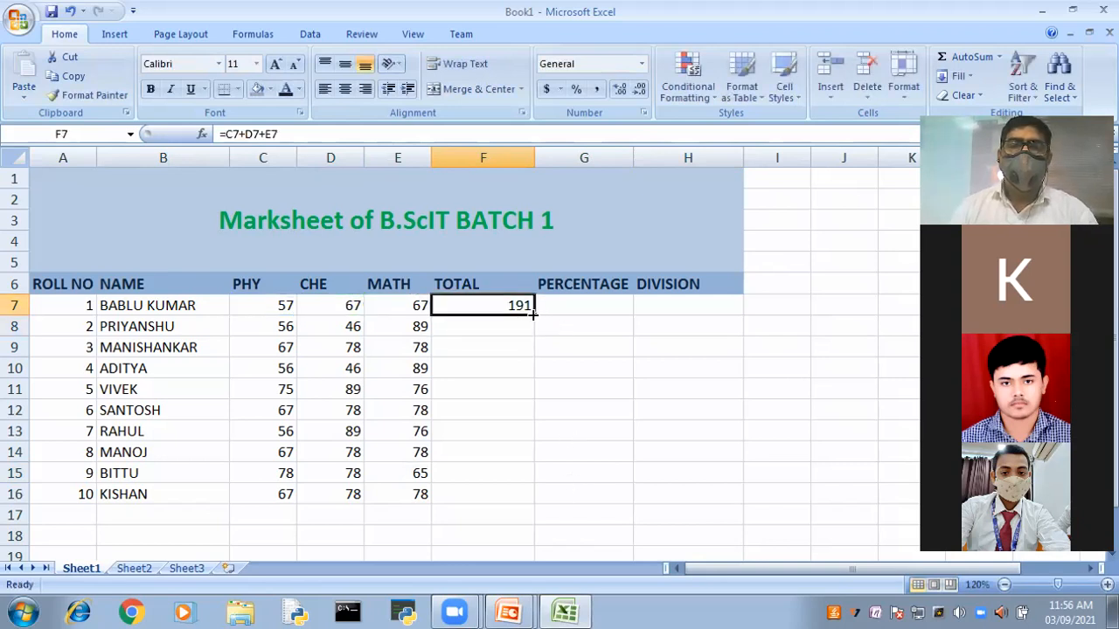
pyautogui.moveTo(528, 389); pyautogui.dragTo(823, 341)
pyautogui.click(823, 342)
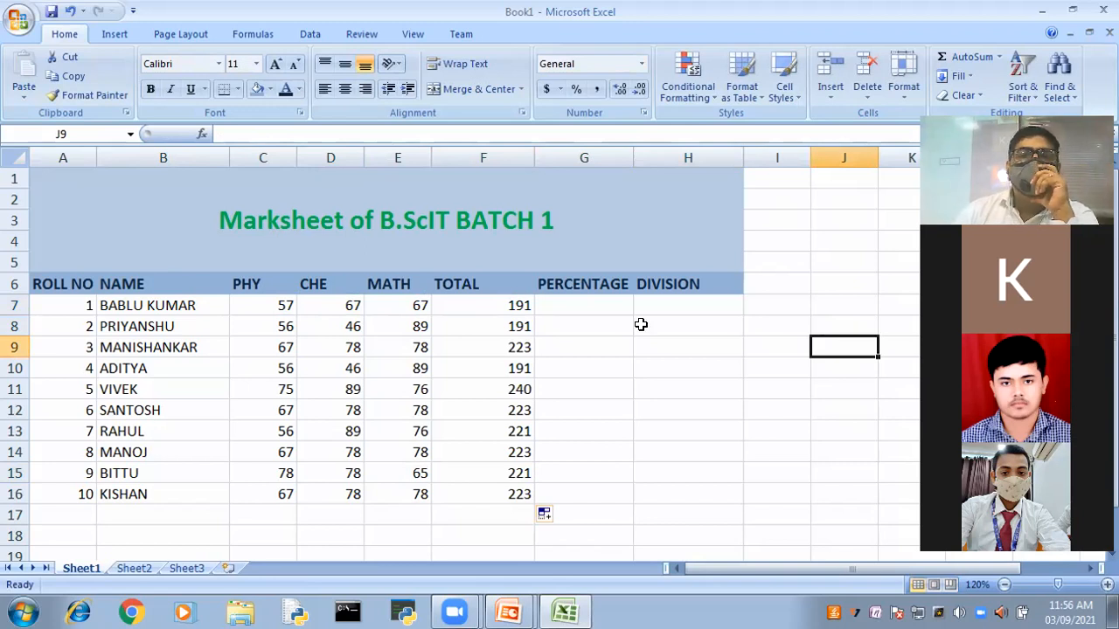
pyautogui.click(517, 326)
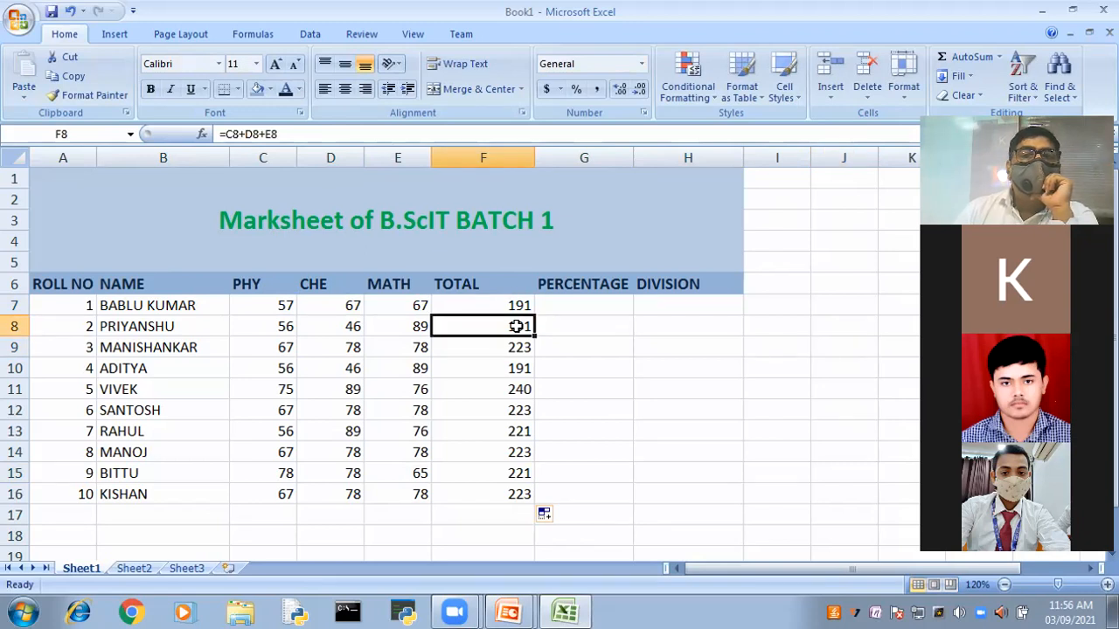
# Step: Enter the formula =191/300 in G7 for the first student's percentage
pyautogui.click(515, 309)
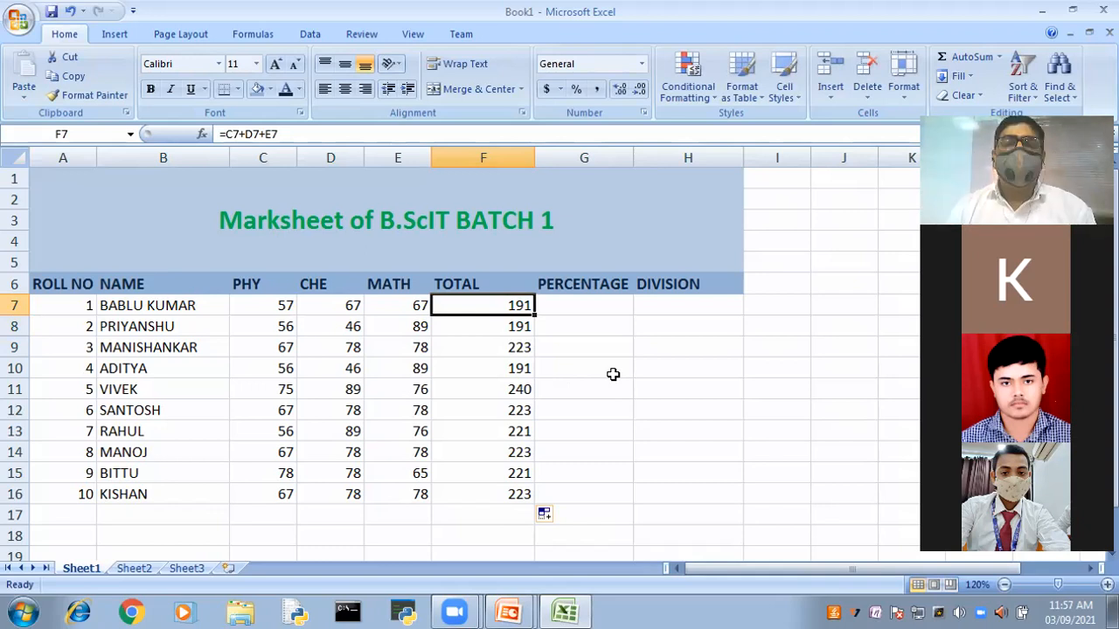
pyautogui.click(580, 305)
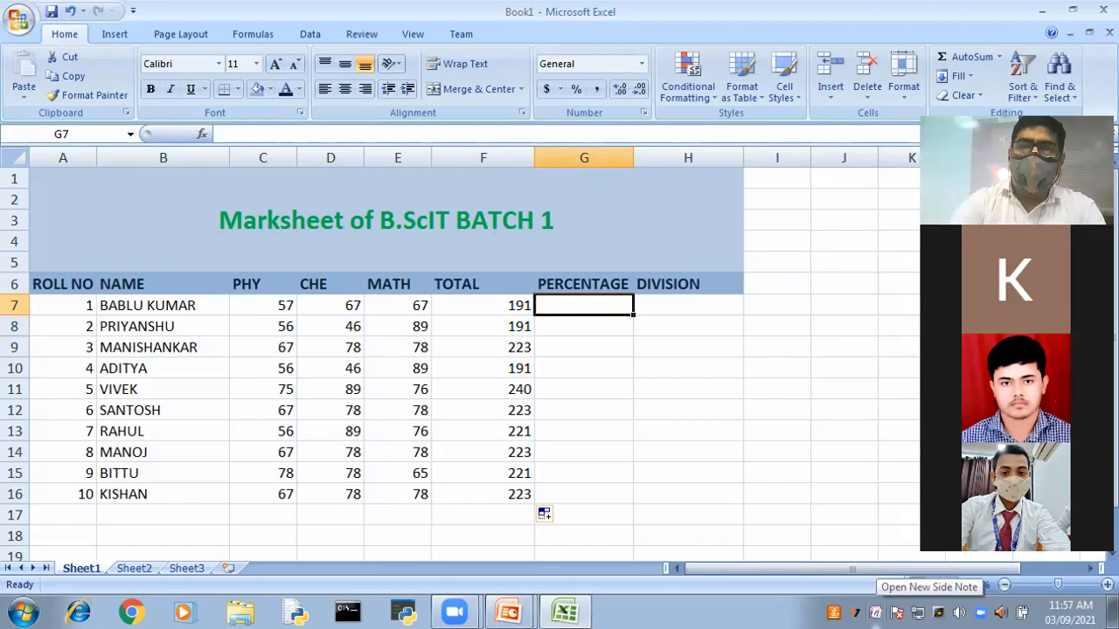
pyautogui.write('=19')
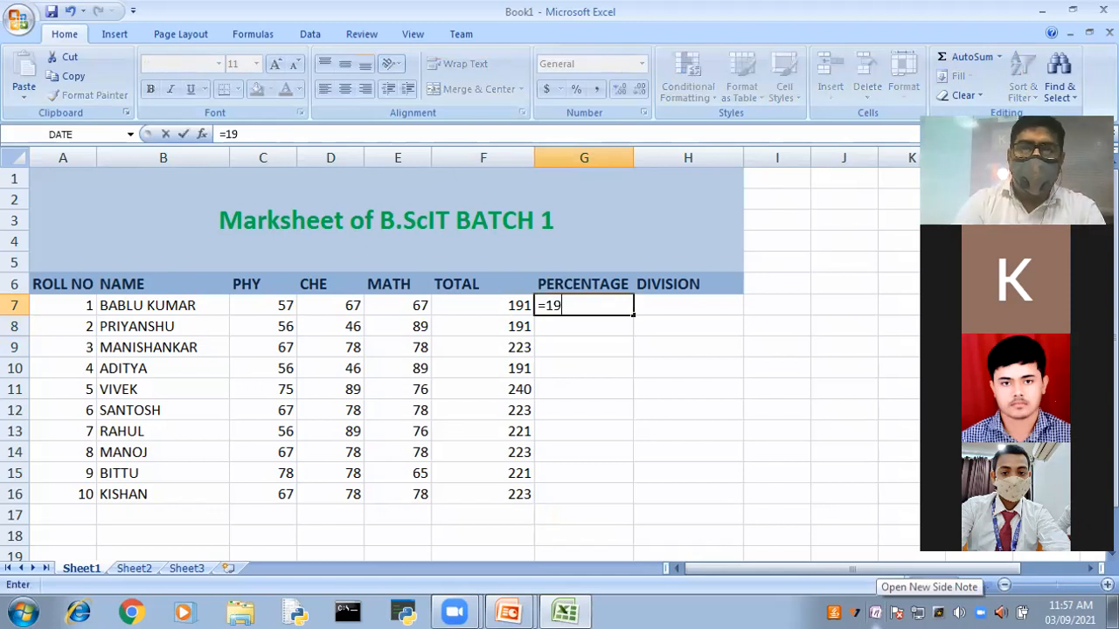
pyautogui.write('1/')
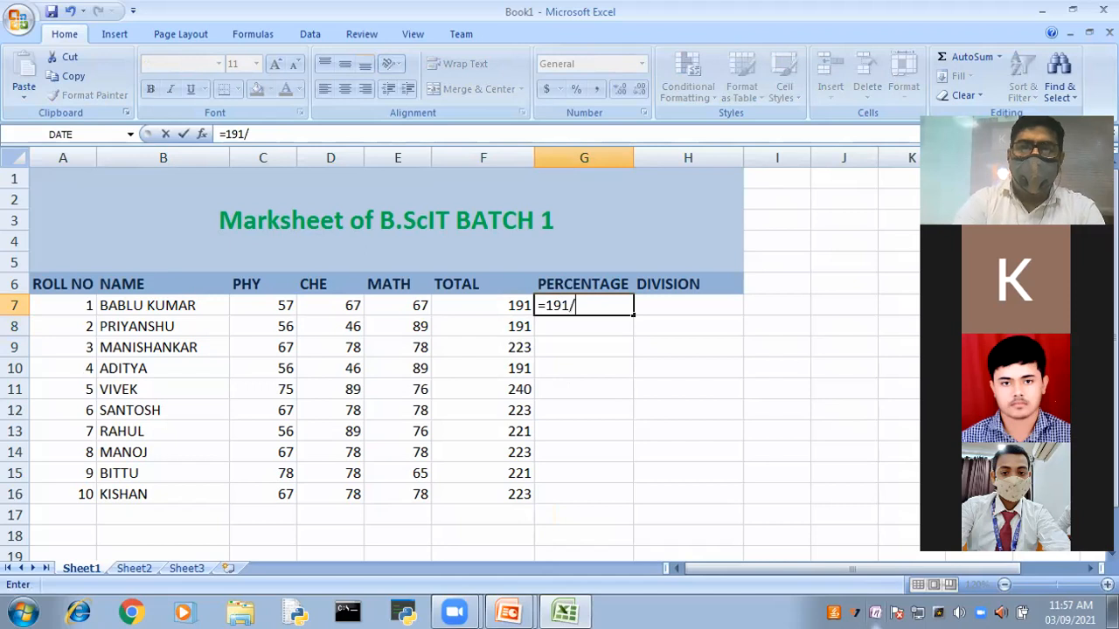
pyautogui.write('300')
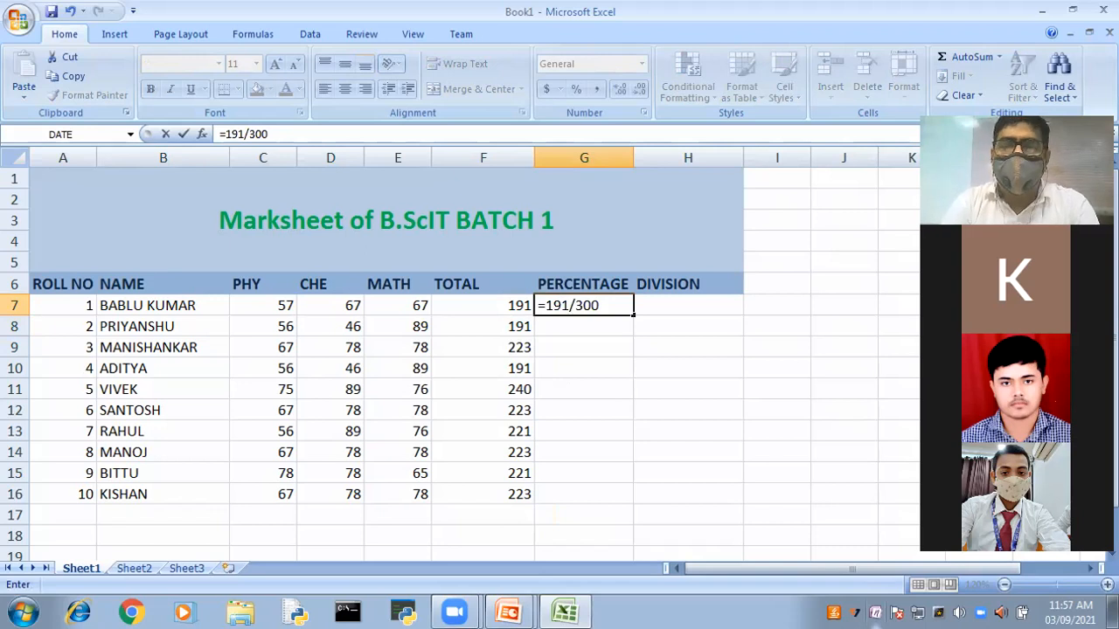
pyautogui.press('Return')
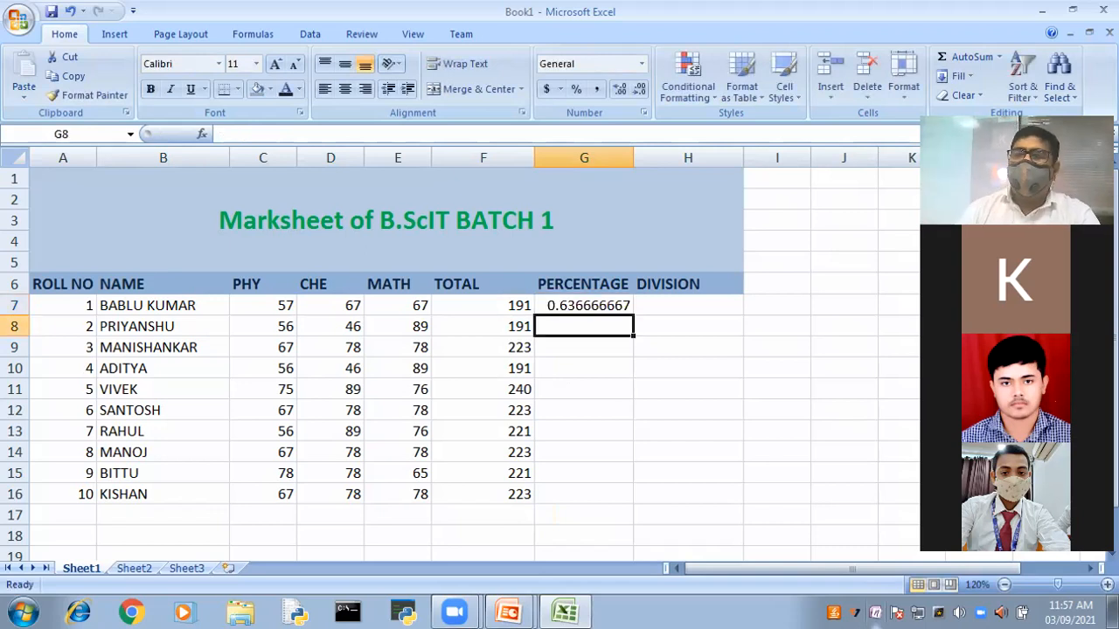
# Step: Fill the G7 formula down to G16 and format the range as Percentage with 2 decimal places
pyautogui.click(582, 305)
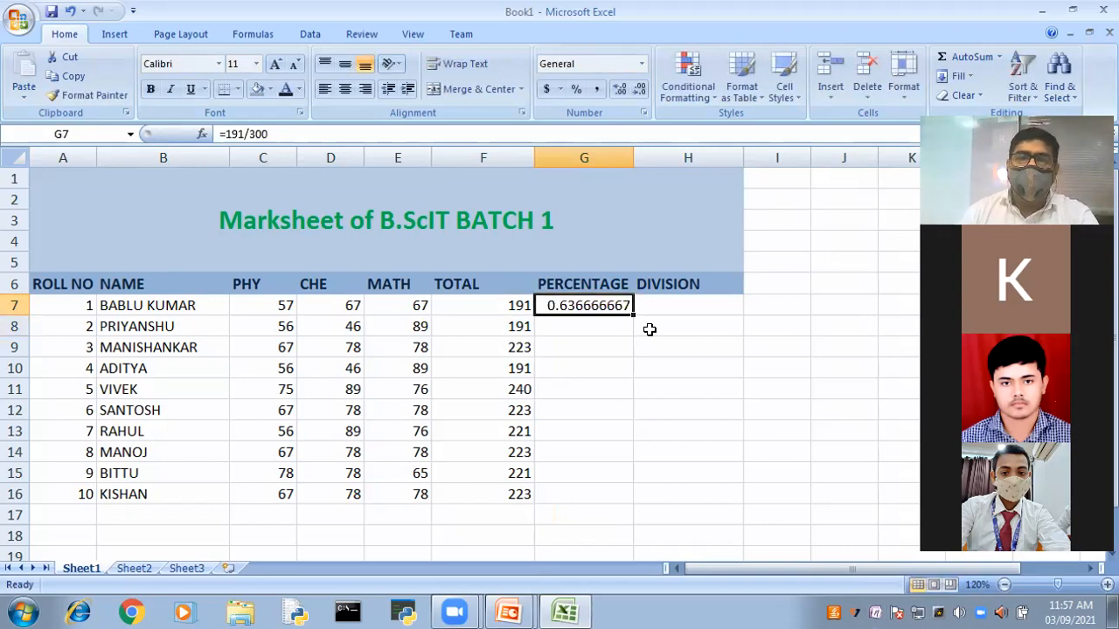
pyautogui.moveTo(631, 311); pyautogui.dragTo(724, 489)
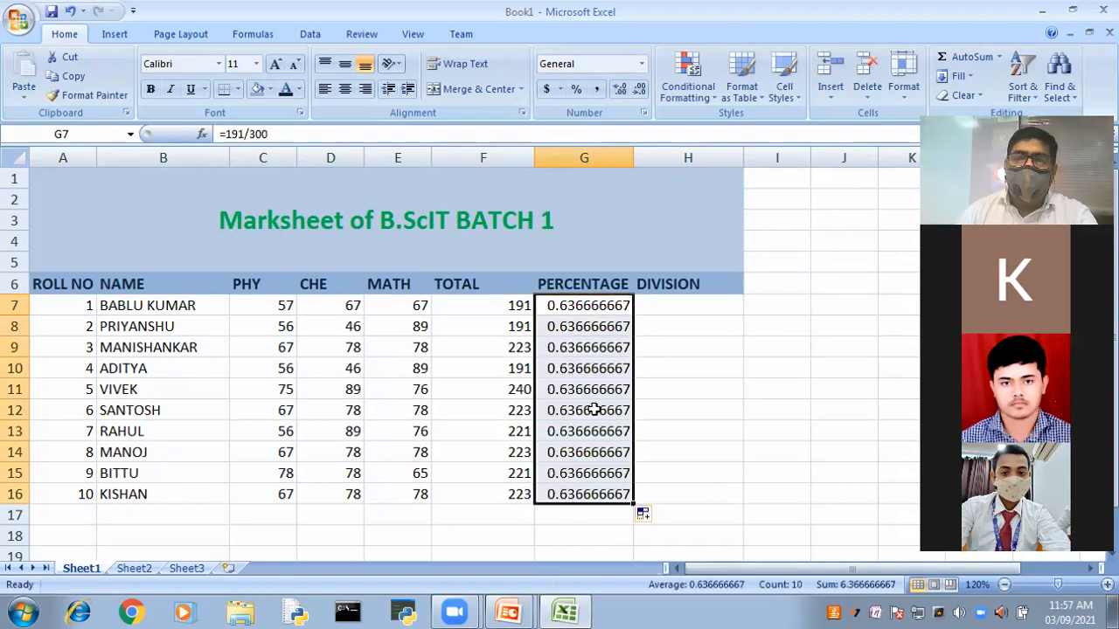
pyautogui.rightClick(601, 420)
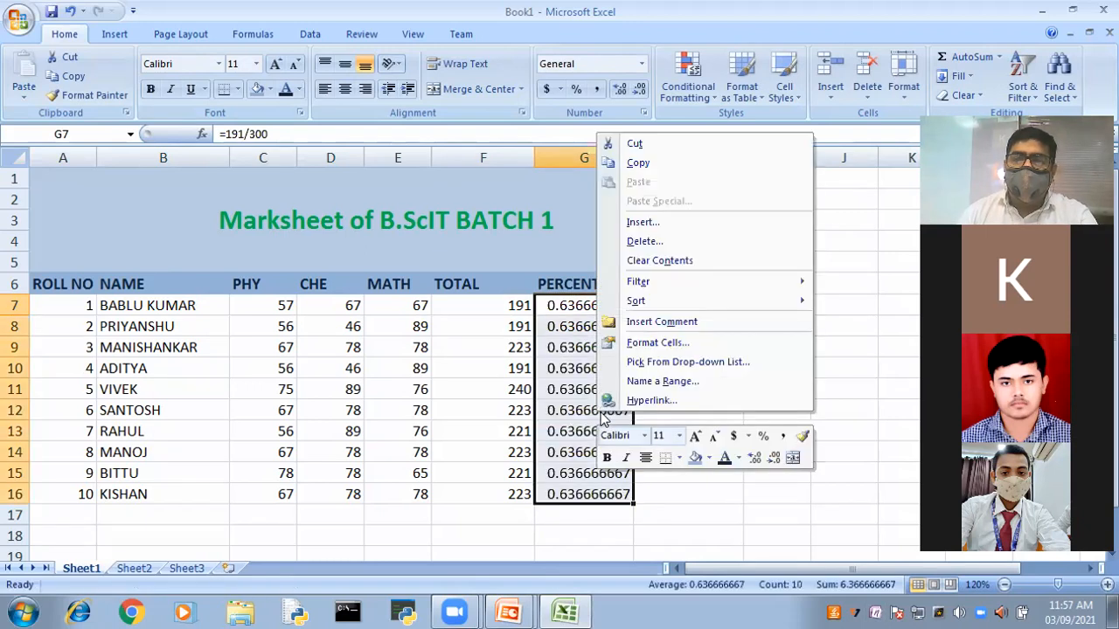
pyautogui.click(642, 342)
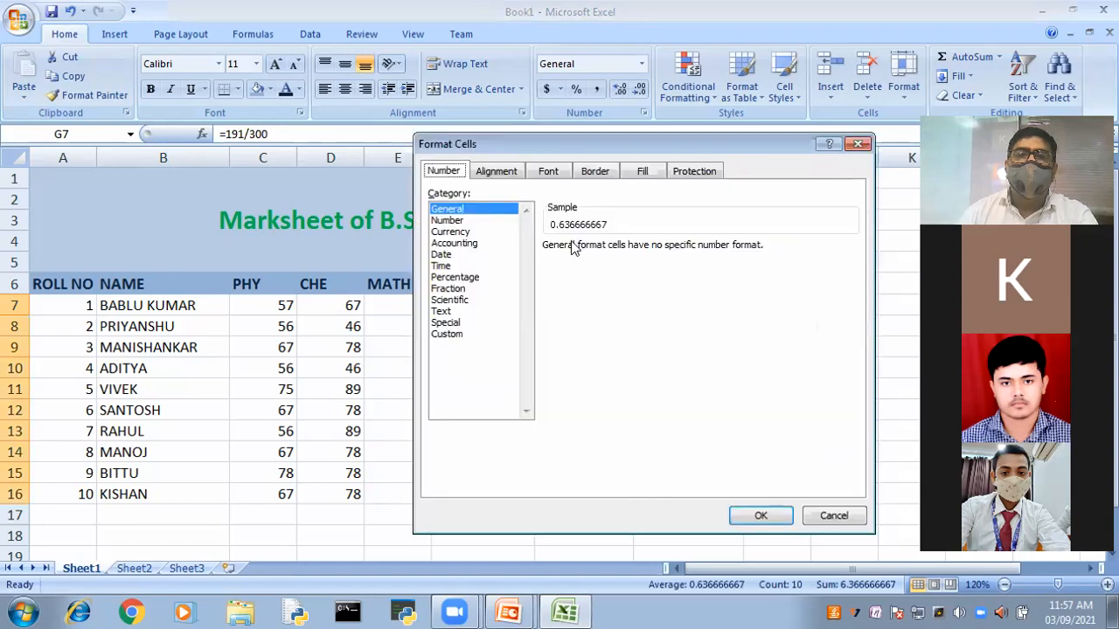
pyautogui.click(450, 278)
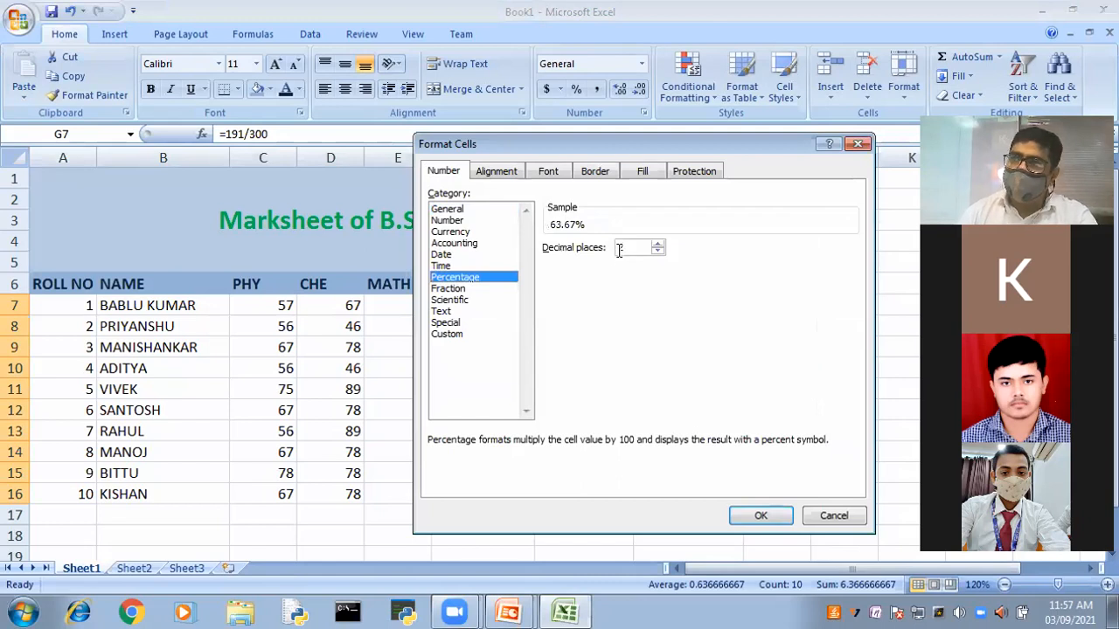
pyautogui.click(761, 514)
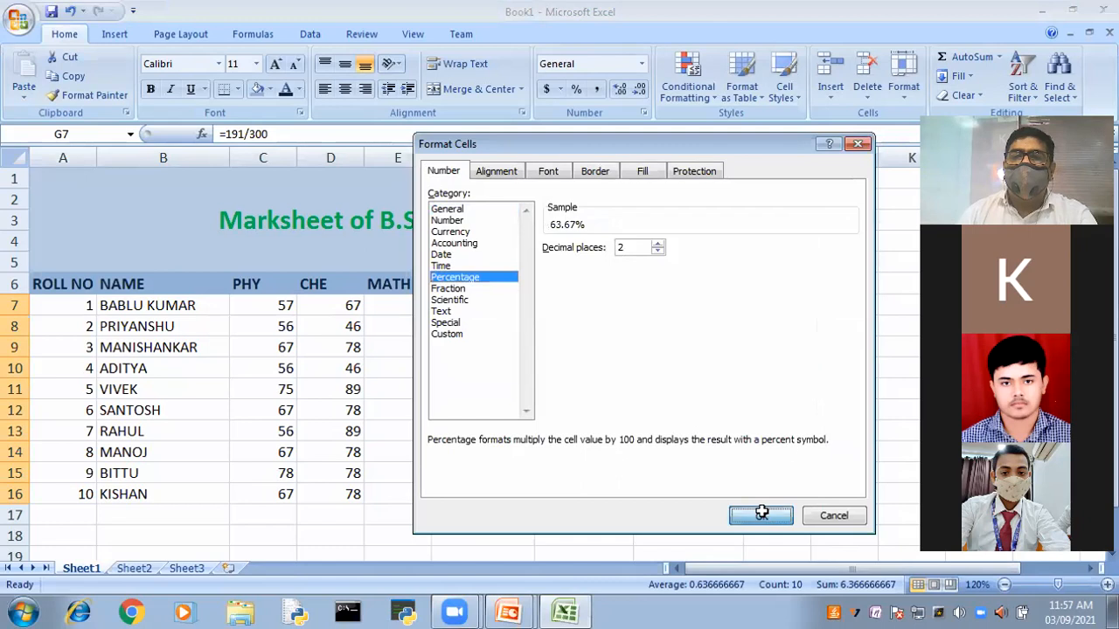
pyautogui.click(783, 450)
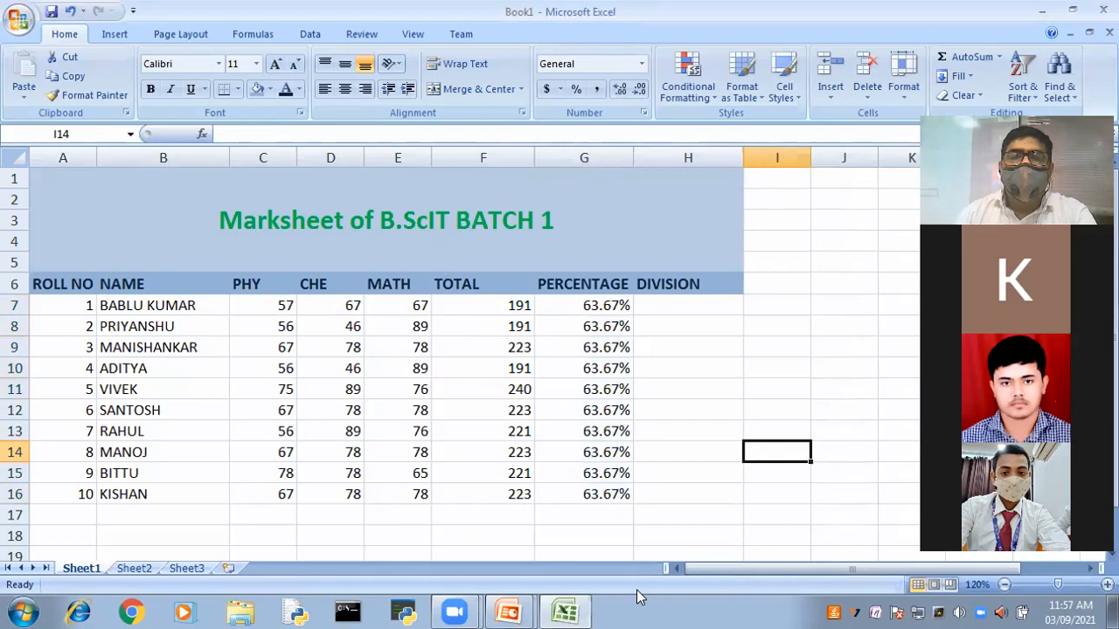
# Step: Check the copied formulas in G9 and G10, and undo the percentage formatting and the fill
pyautogui.click(588, 349)
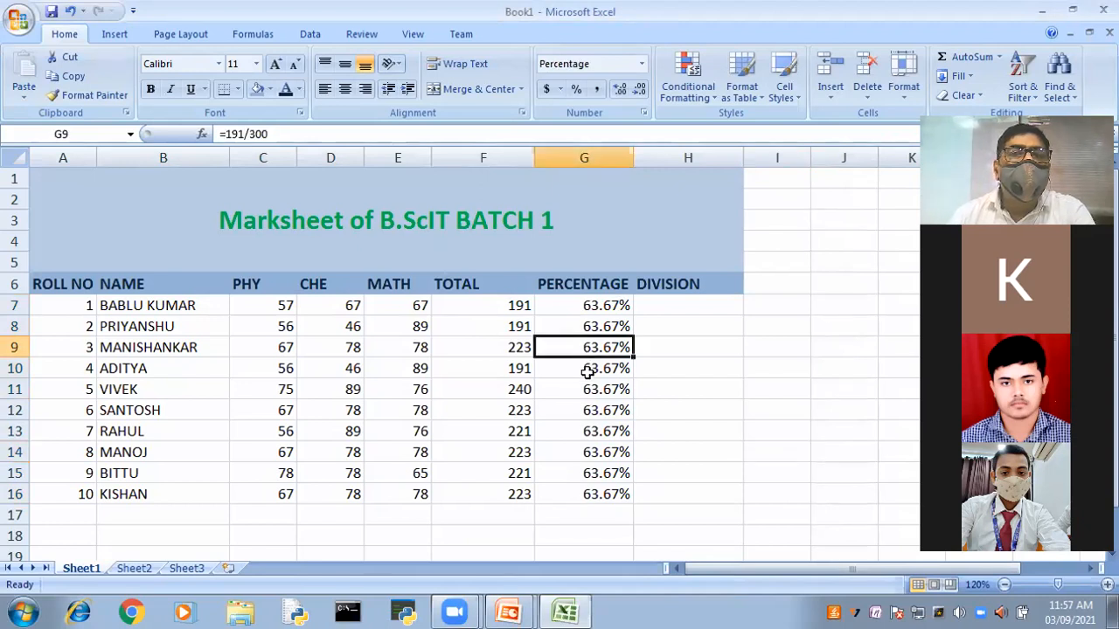
pyautogui.press('Down')
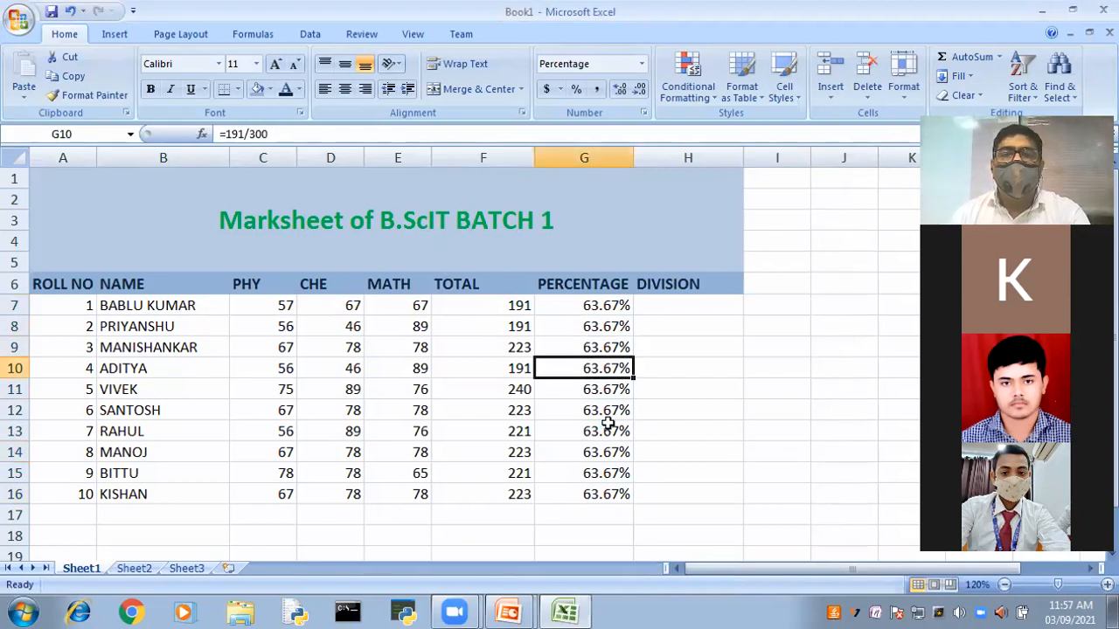
pyautogui.hotkey('ctrl', 'z')
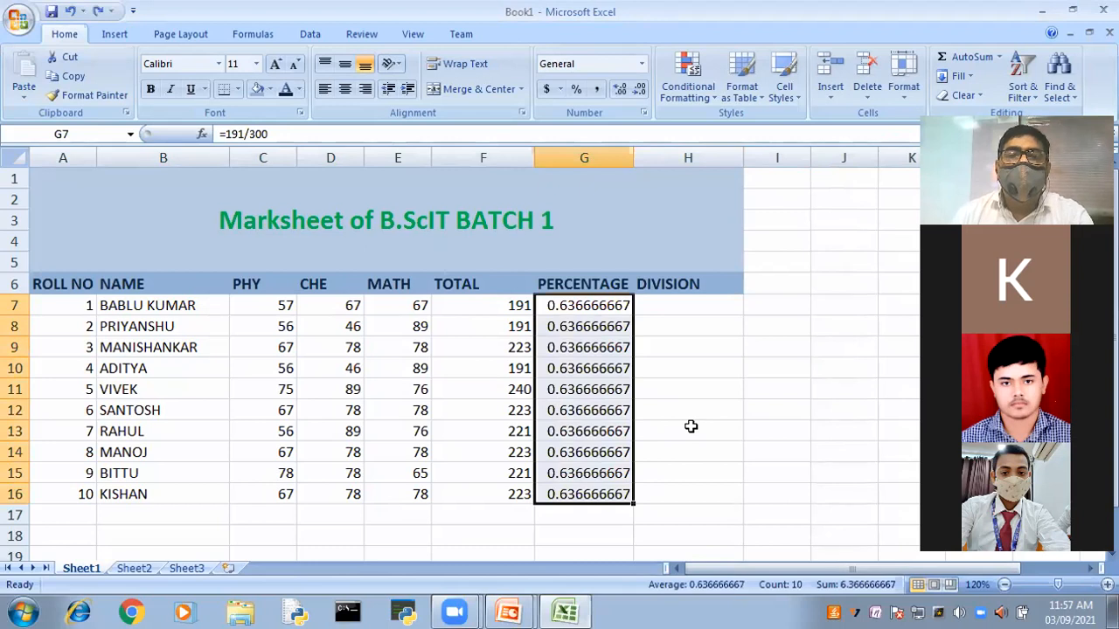
pyautogui.hotkey('ctrl', 'z')
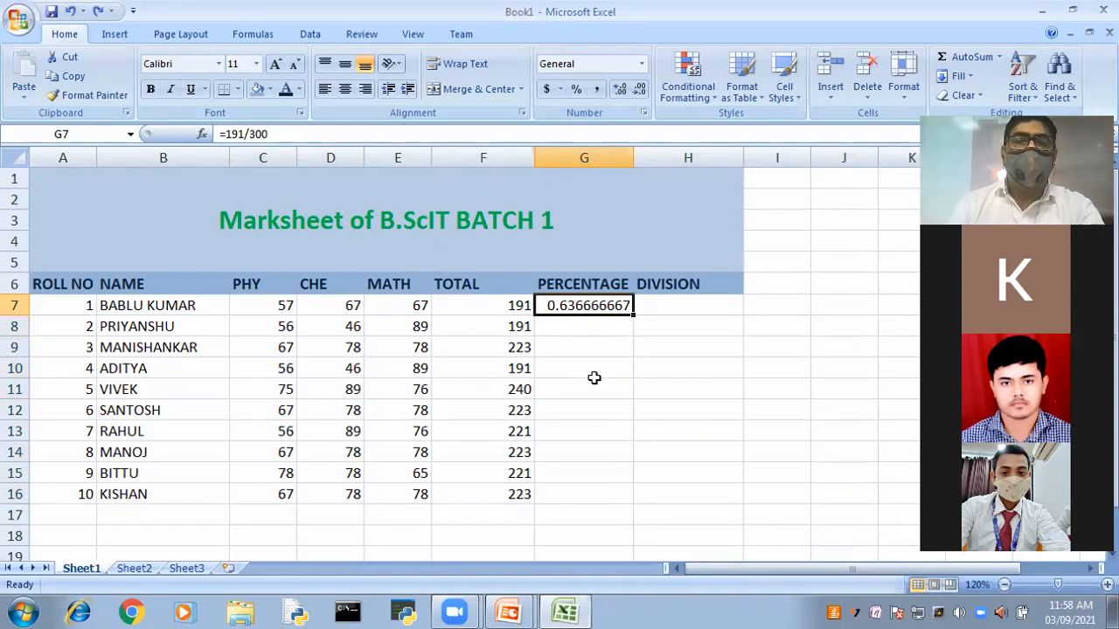
# Step: Replace the formula in G7 with =F7/300 so the percentage refers to the student's total cell
pyautogui.click(283, 133)
pyautogui.press('BackSpace')
pyautogui.press('BackSpace')
pyautogui.press('BackSpace')
pyautogui.press('BackSpace')
pyautogui.press('BackSpace')
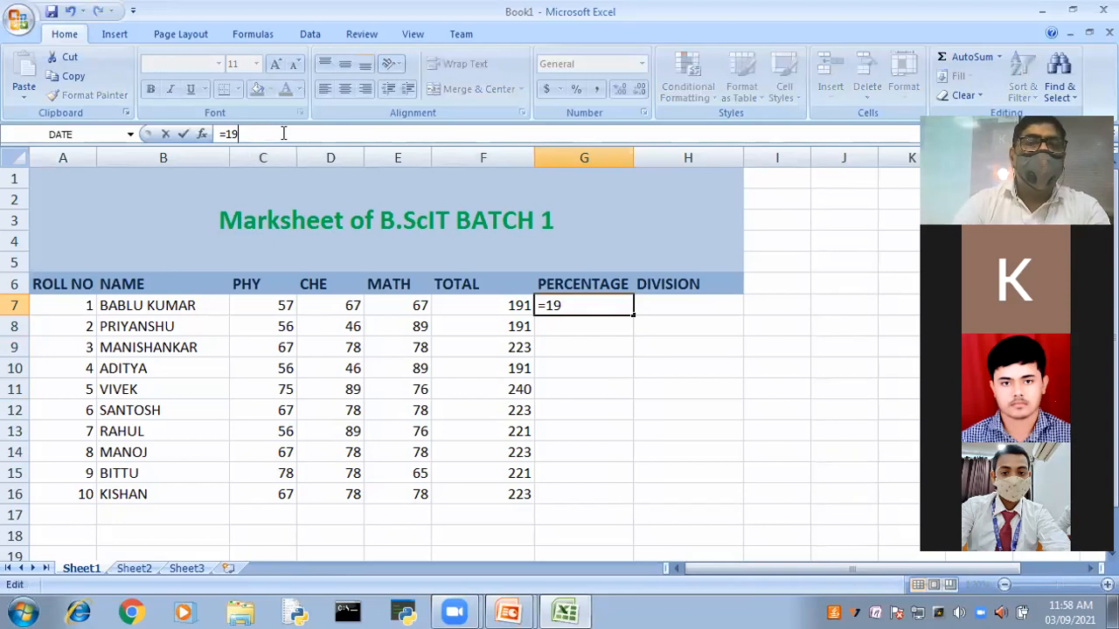
pyautogui.press('BackSpace')
pyautogui.press('BackSpace')
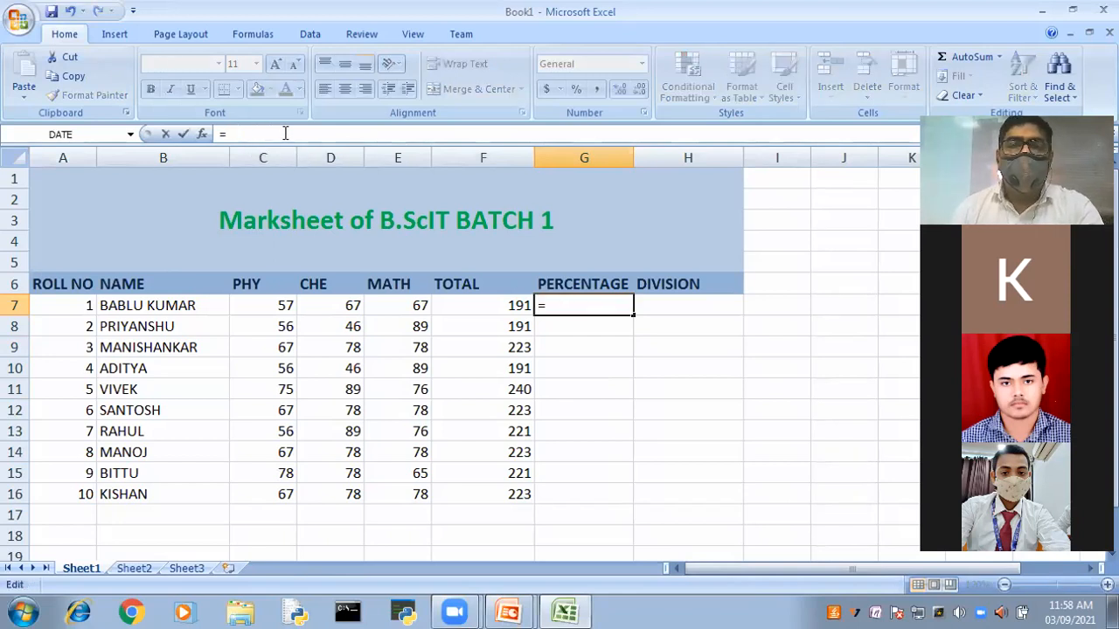
pyautogui.click(498, 304)
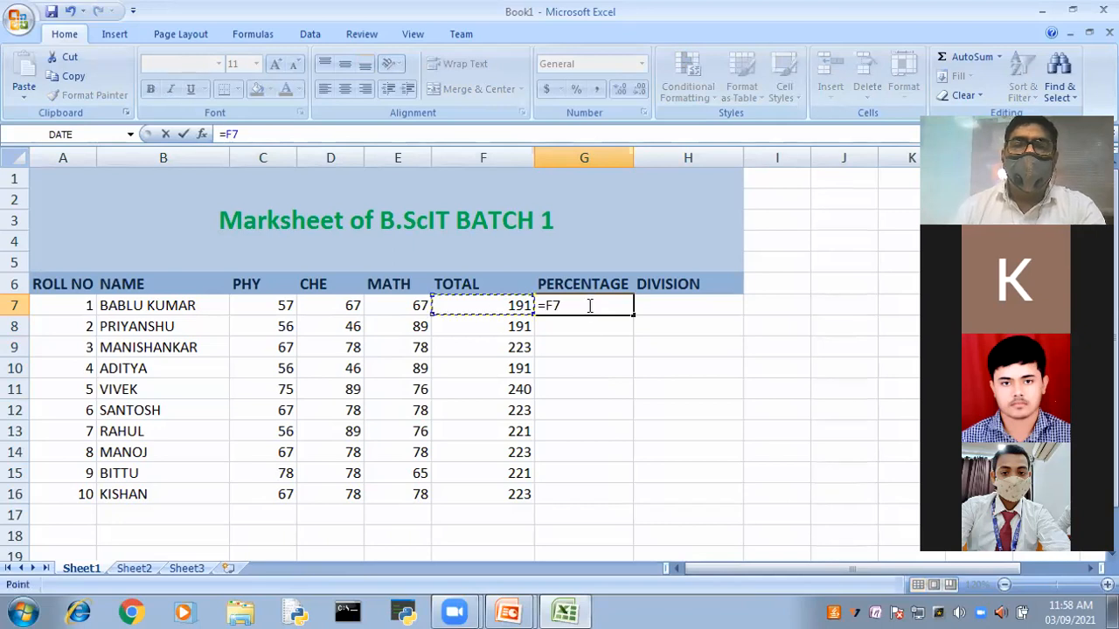
pyautogui.click(590, 306)
pyautogui.write('/3')
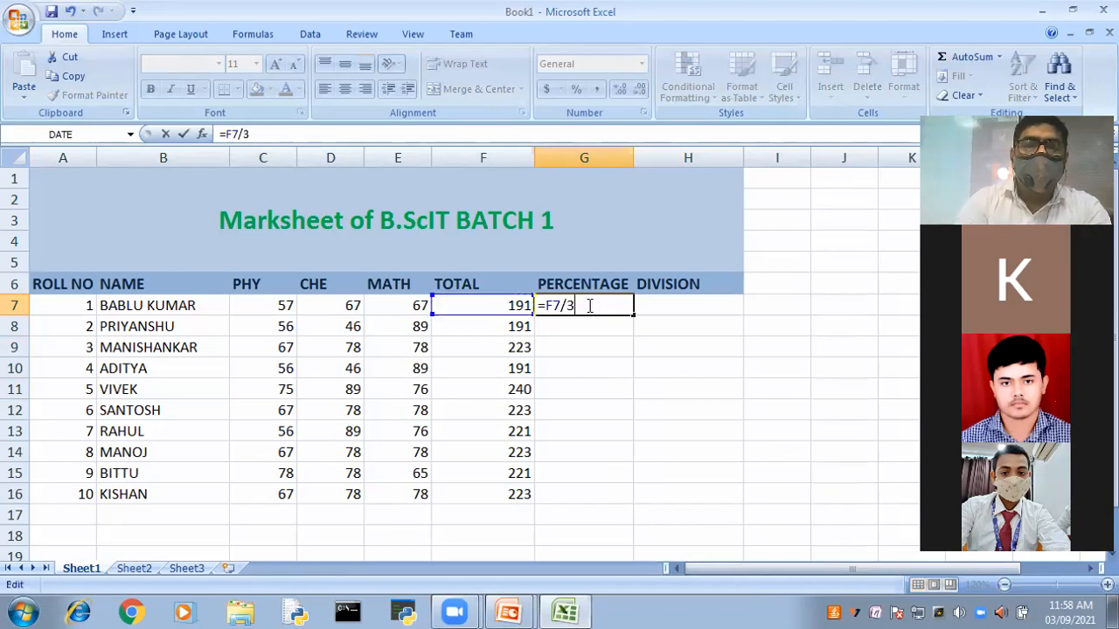
pyautogui.write('00')
pyautogui.press('Return')
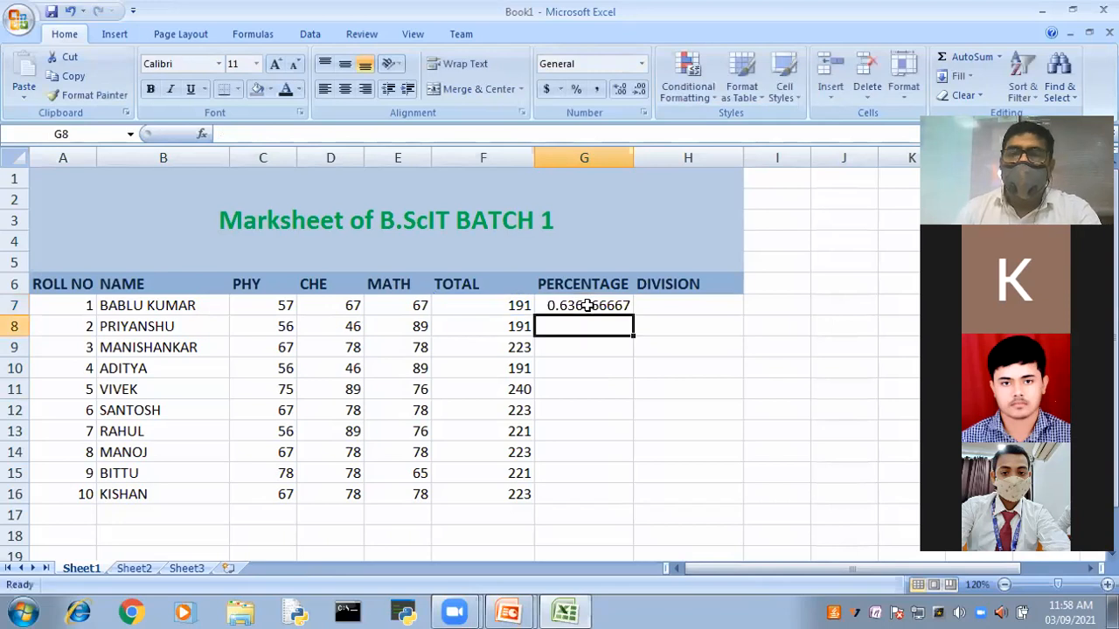
# Step: Fill the percentage formula from G7 down to G16 and format the range as Percentage with 2 decimal places
pyautogui.press('Up')
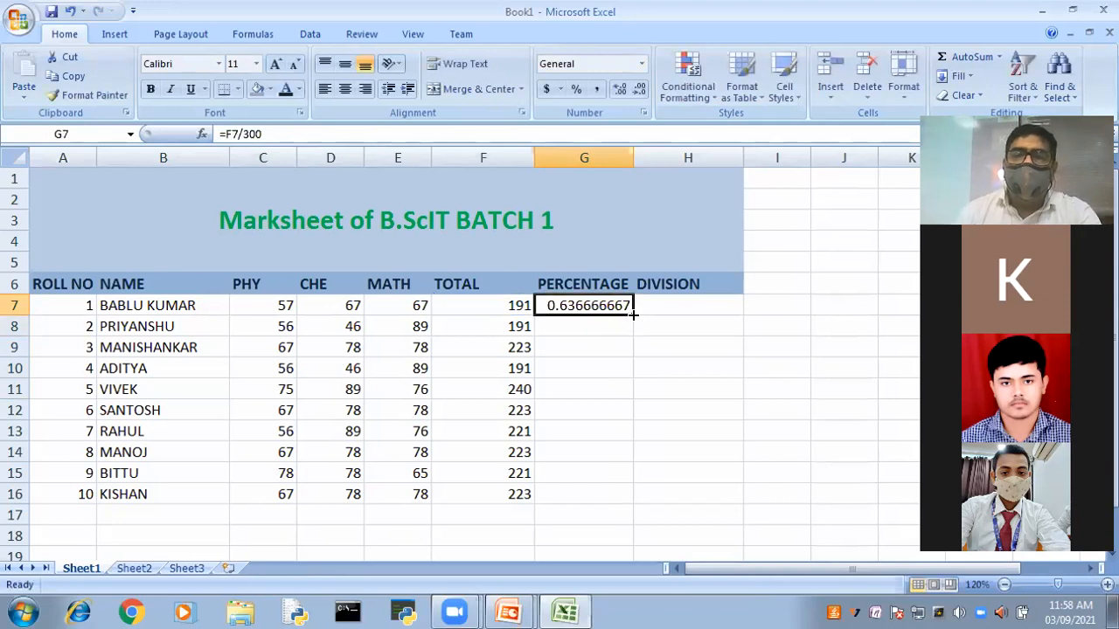
pyautogui.moveTo(633, 315); pyautogui.dragTo(638, 483)
pyautogui.rightClick(589, 474)
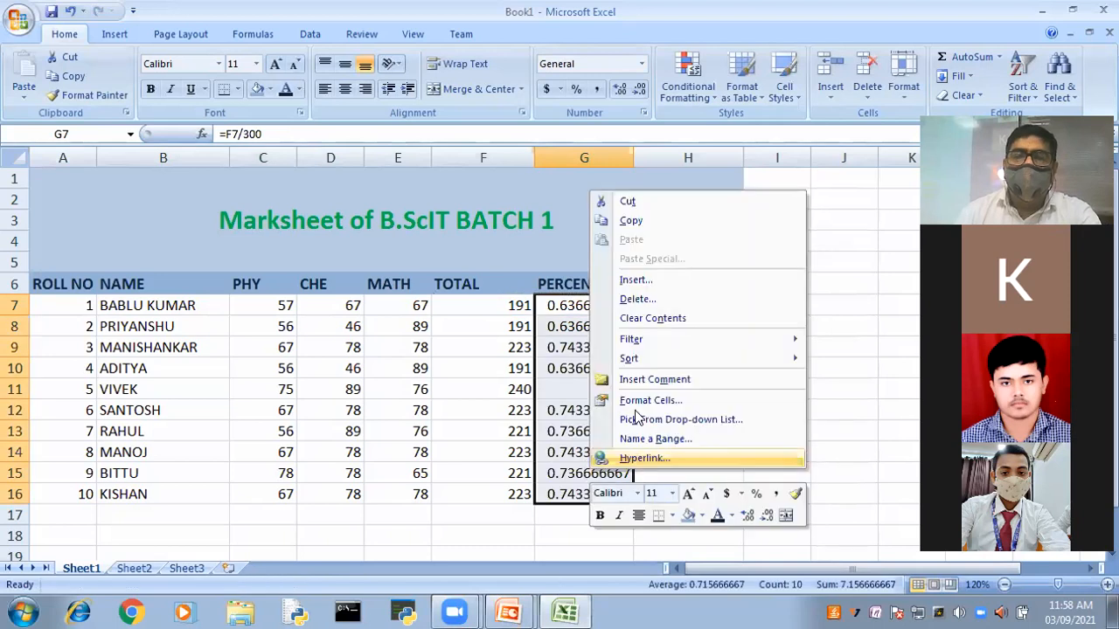
pyautogui.click(647, 401)
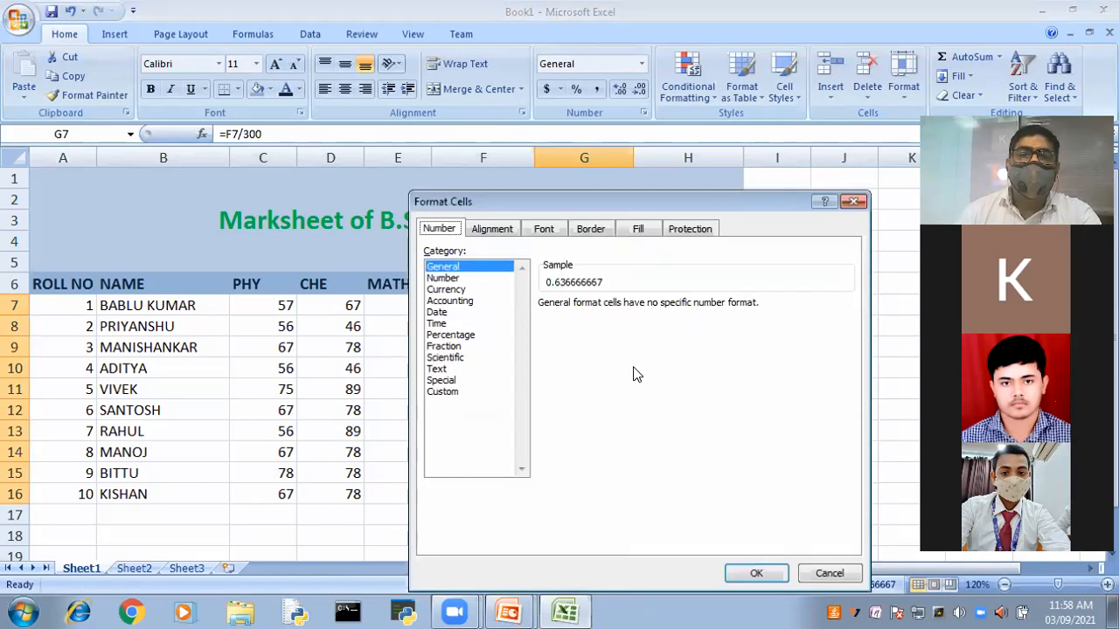
pyautogui.click(464, 339)
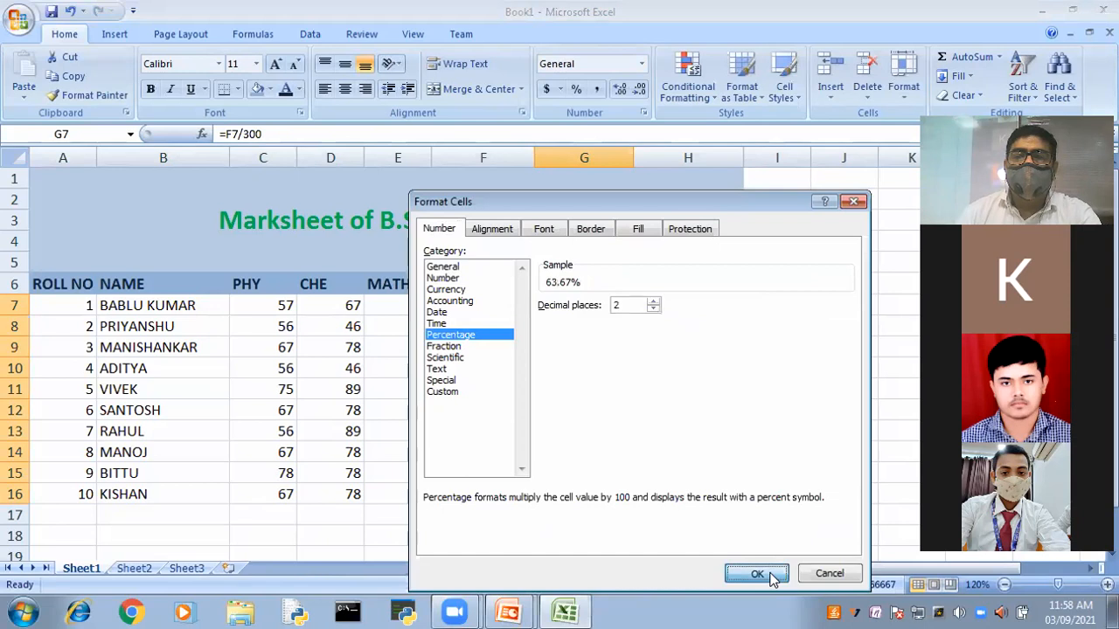
pyautogui.press('Return')
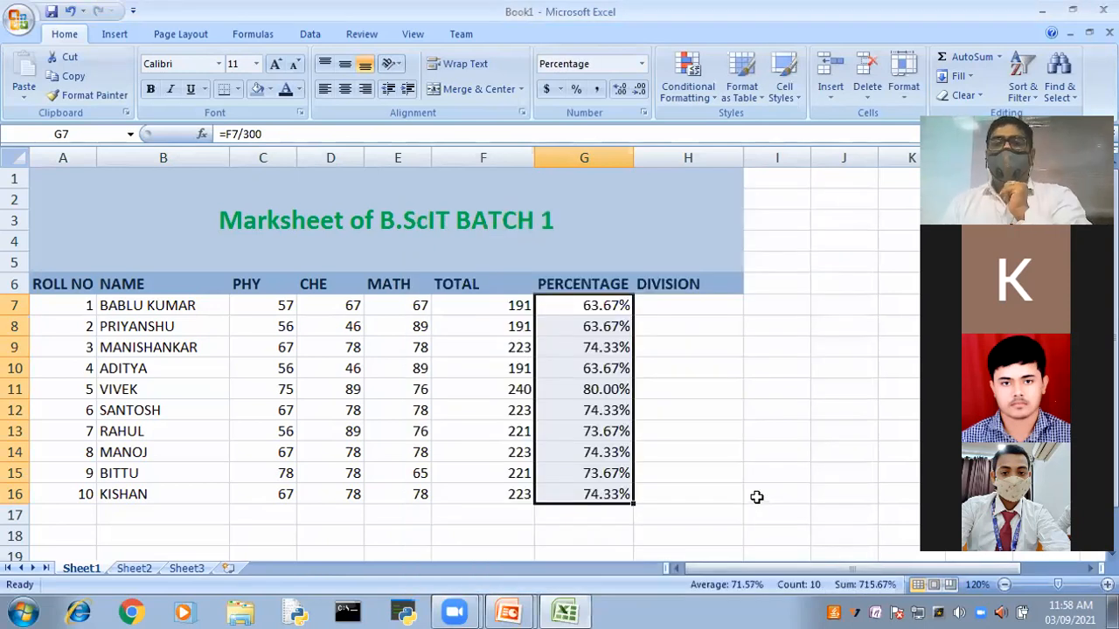
pyautogui.click(780, 473)
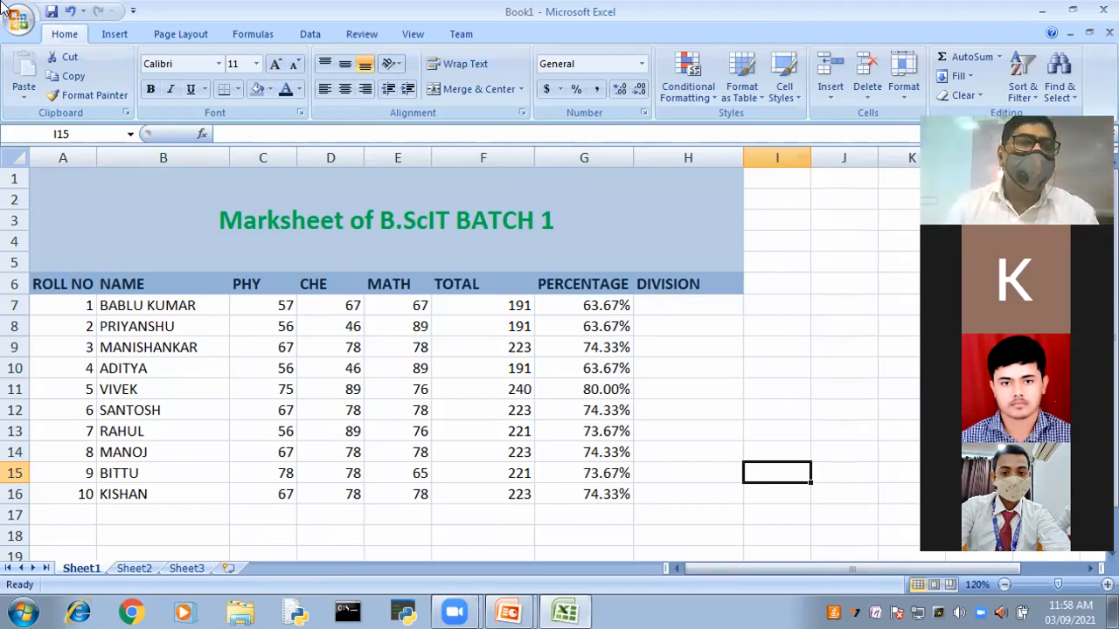
# Step: Save the workbook as EXCERSIZE2 in the Documents library as an Excel Workbook
pyautogui.click(19, 23)
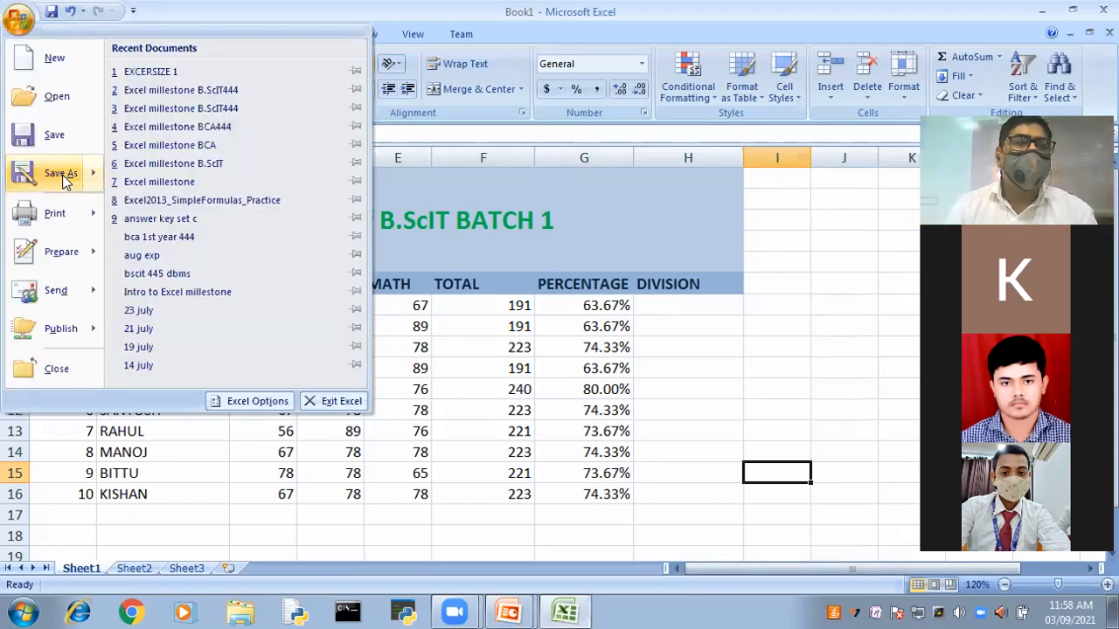
pyautogui.click(61, 172)
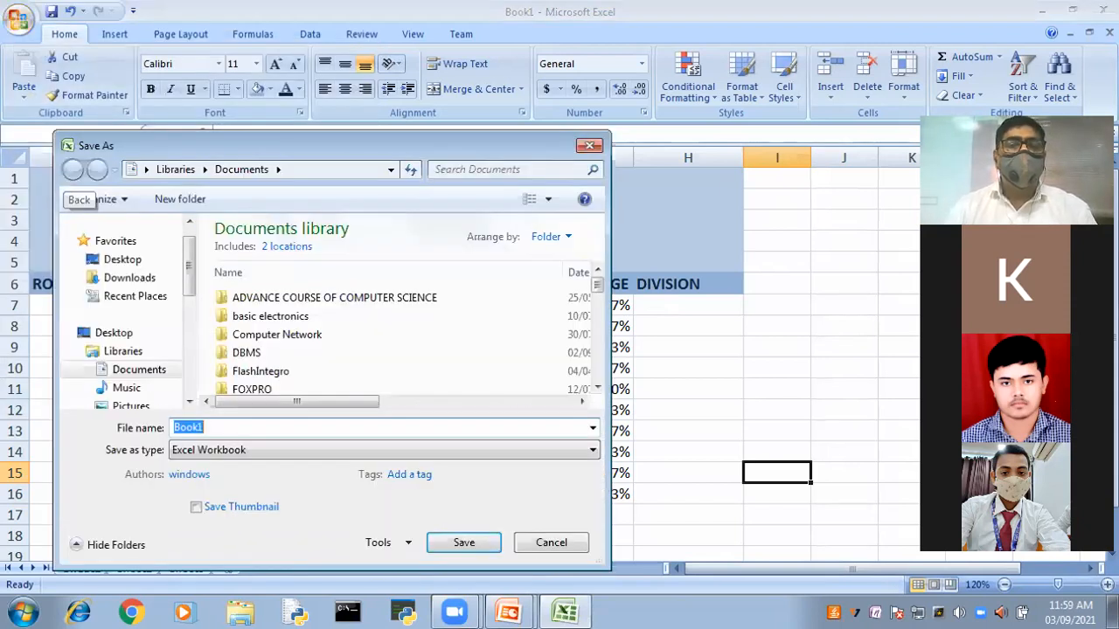
pyautogui.write('W')
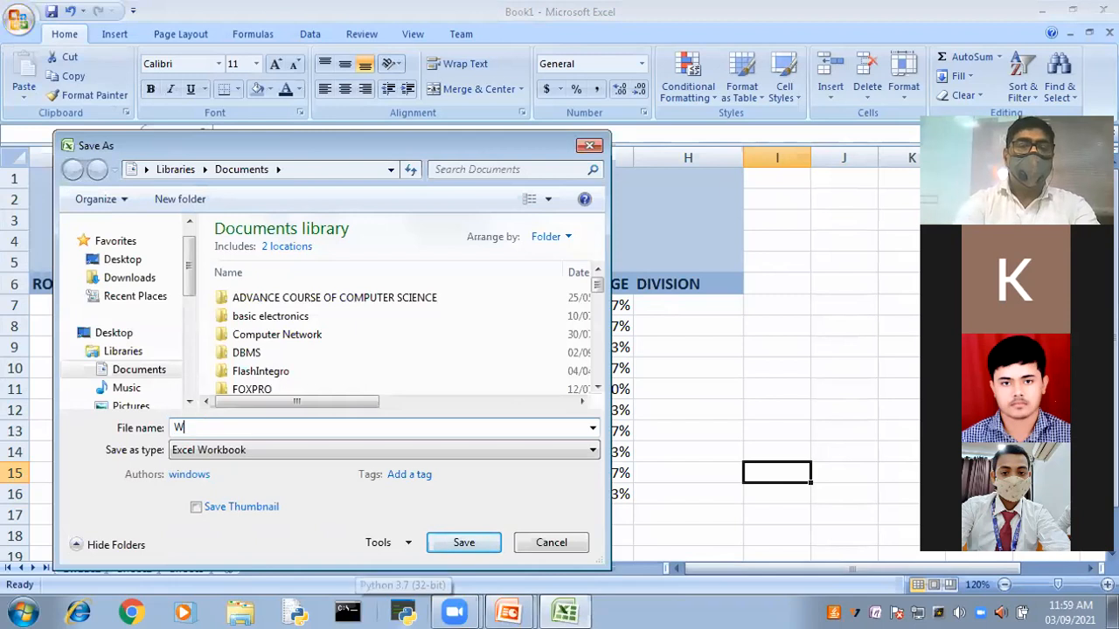
pyautogui.write('OR')
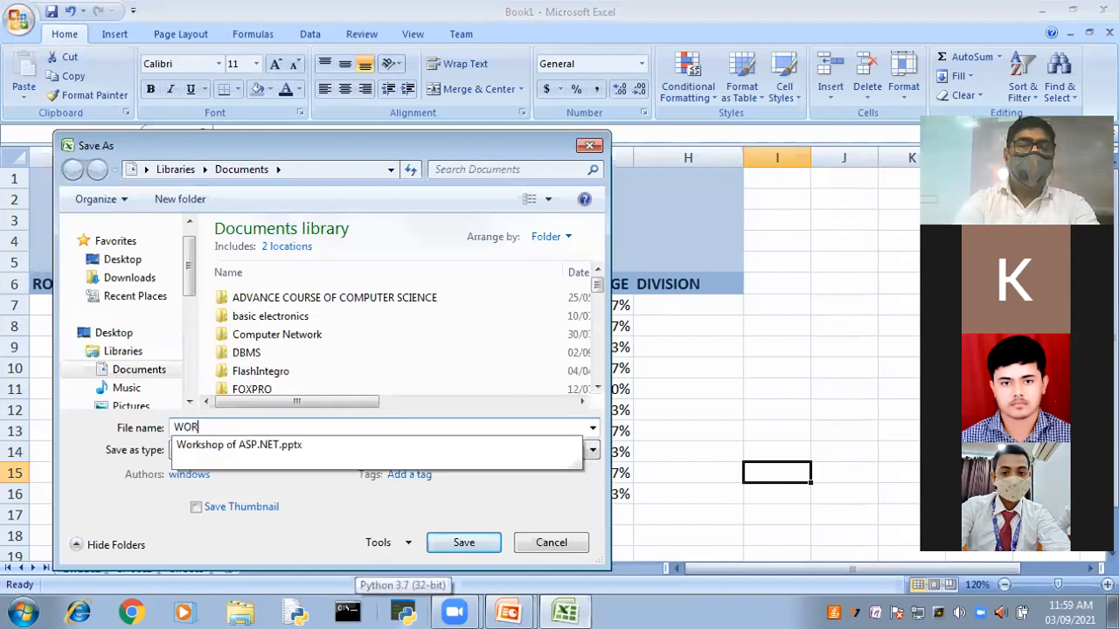
pyautogui.press('BackSpace')
pyautogui.press('BackSpace')
pyautogui.press('BackSpace')
pyautogui.write('EX')
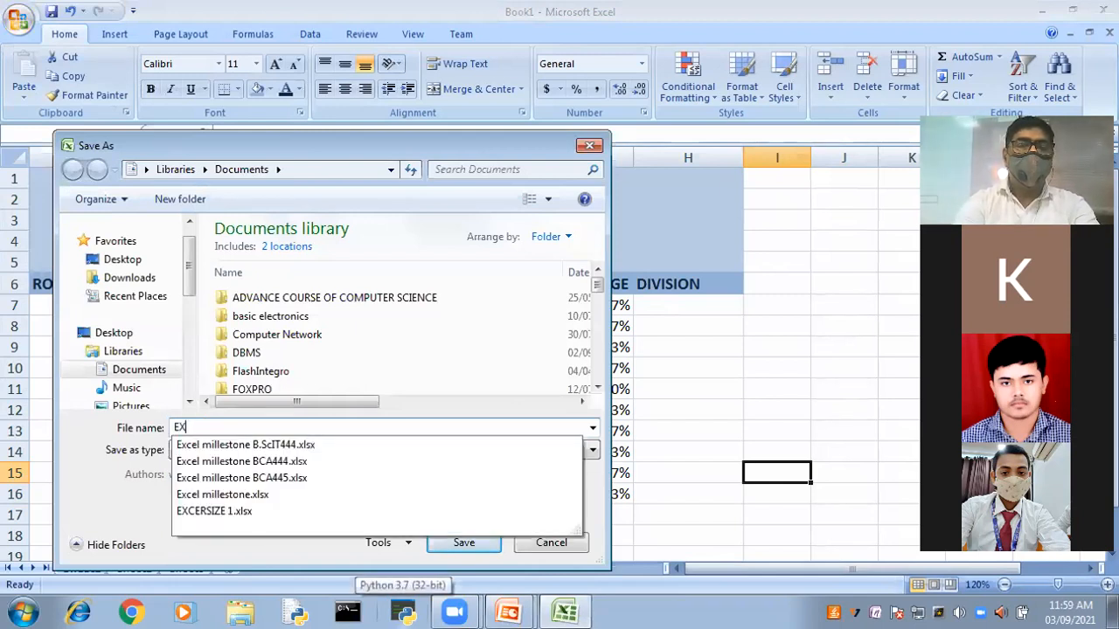
pyautogui.write('C')
pyautogui.write('ERSI')
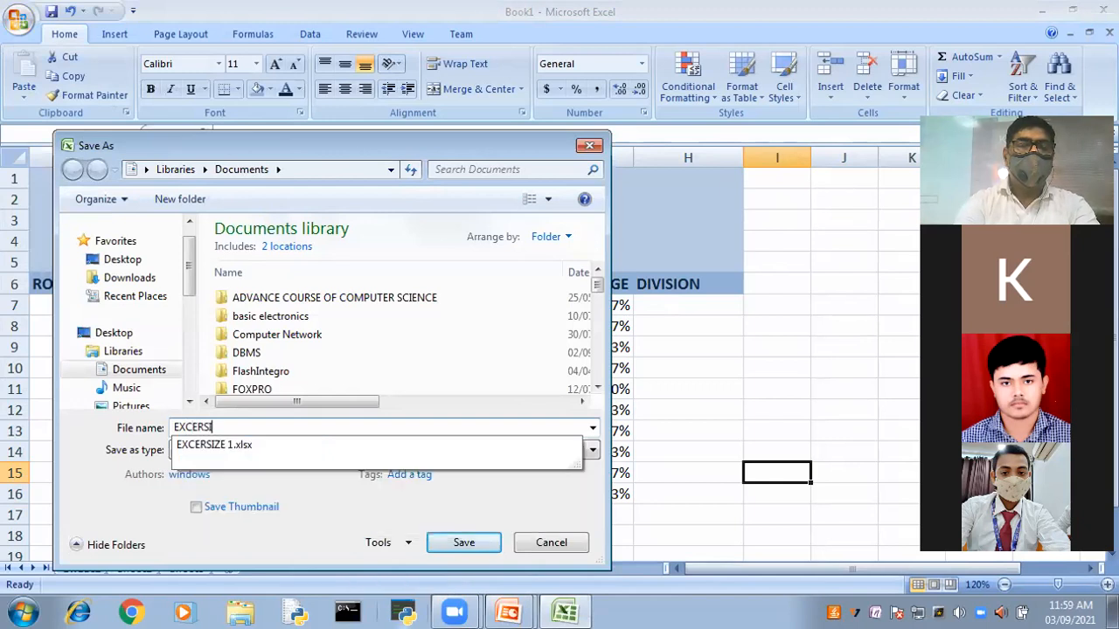
pyautogui.write('ZE2')
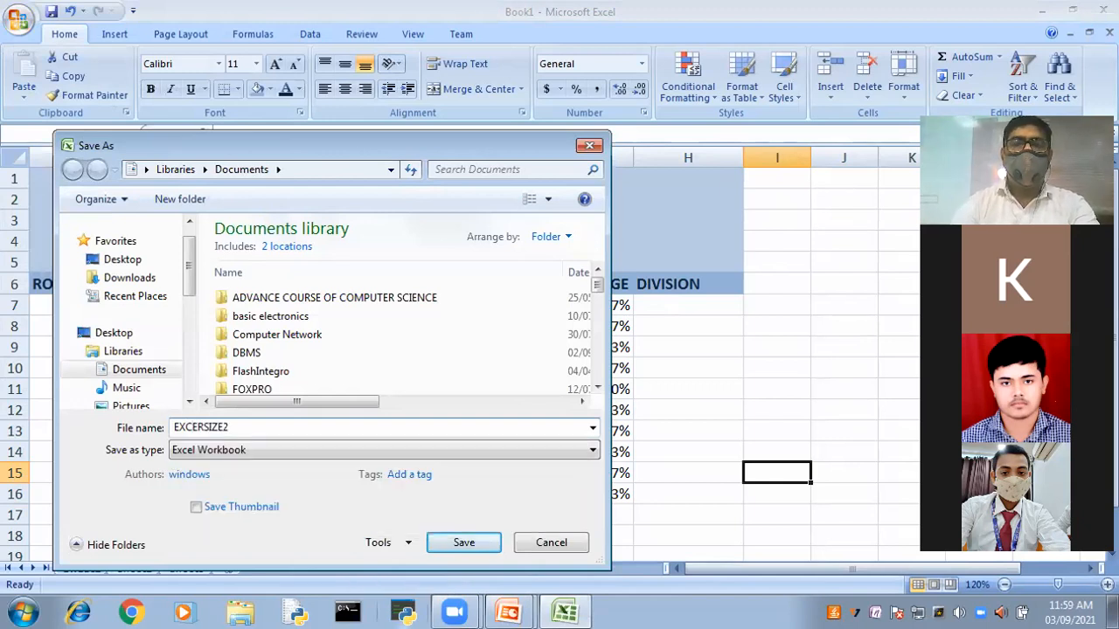
pyautogui.press('Return')
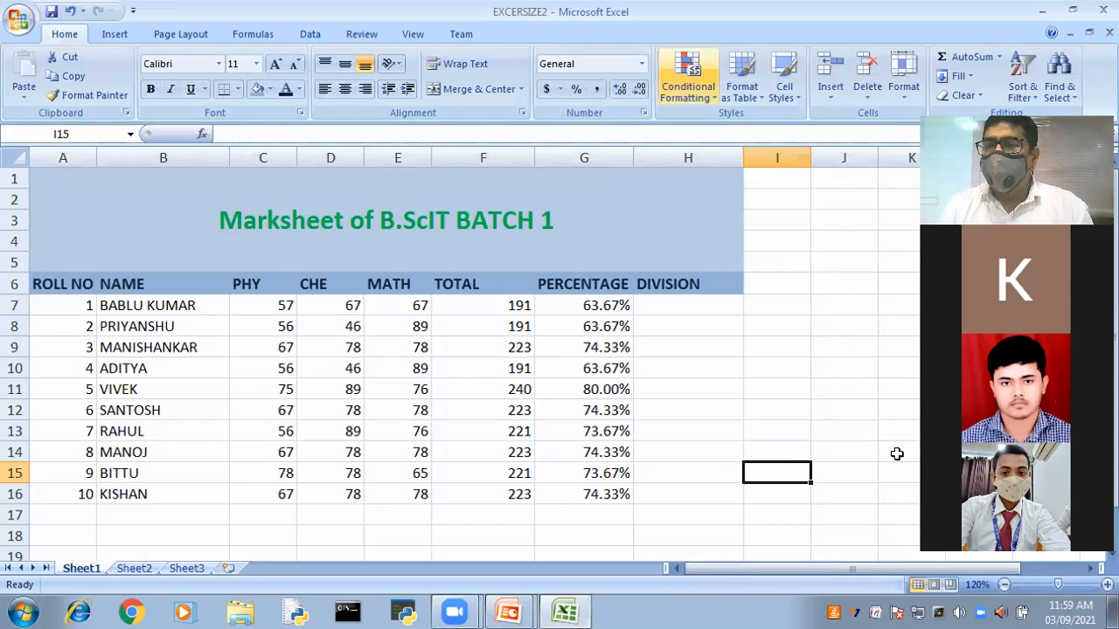
pyautogui.scroll(-1, 897, 456)
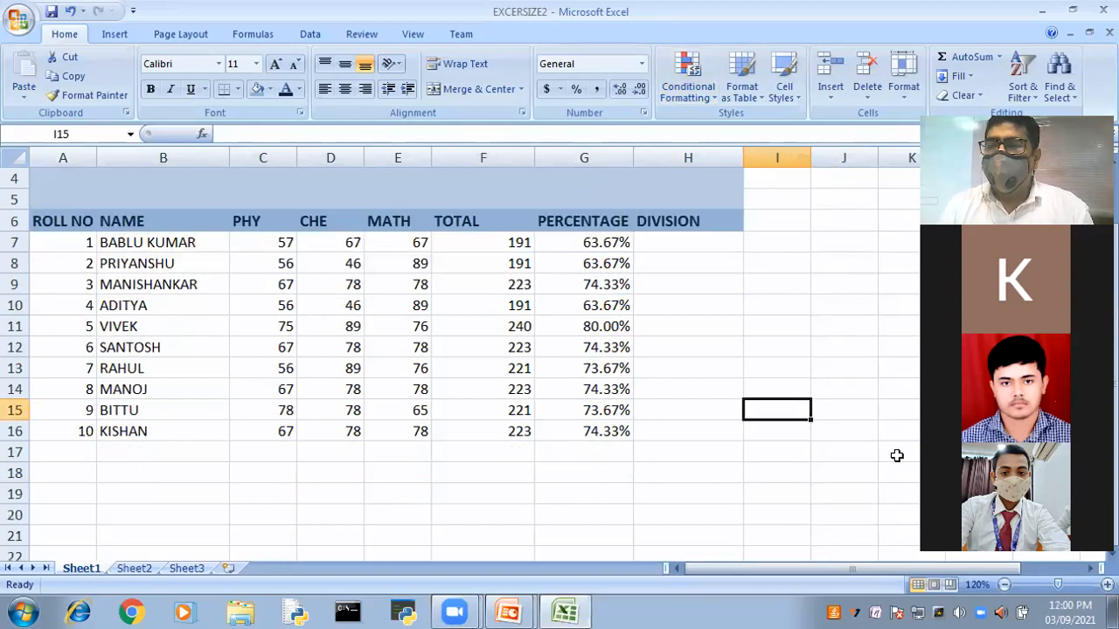